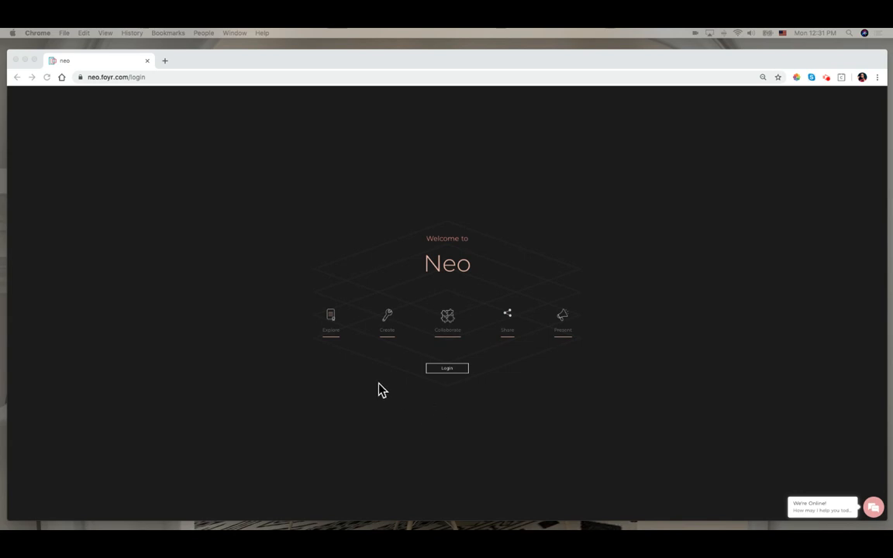
- Sign in to Neo with the saved account e-mail, briefly opening the sign-up form and returning to sign-in first
left_click(448, 373)
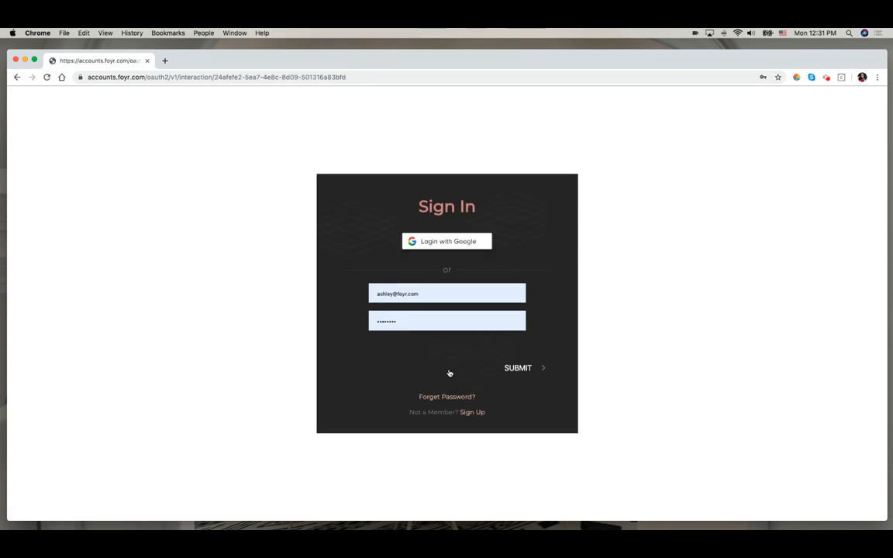
left_click(473, 413)
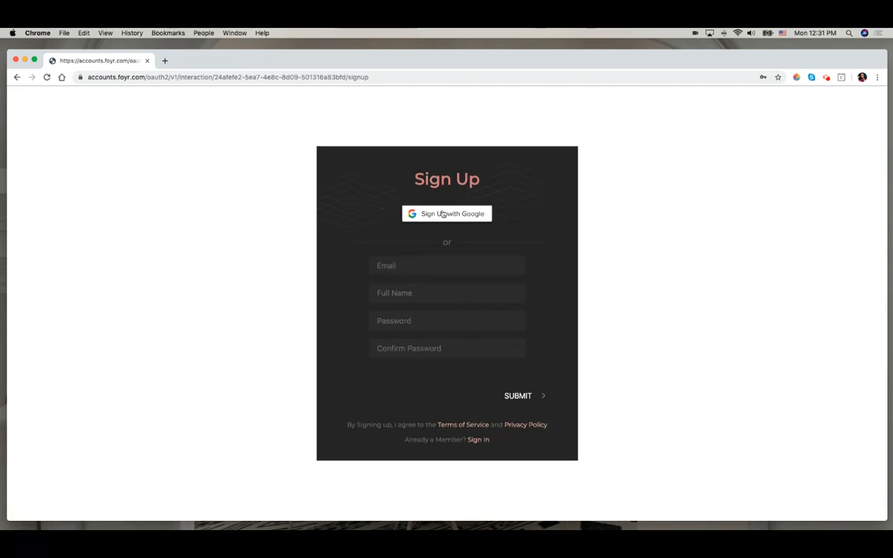
left_click(16, 78)
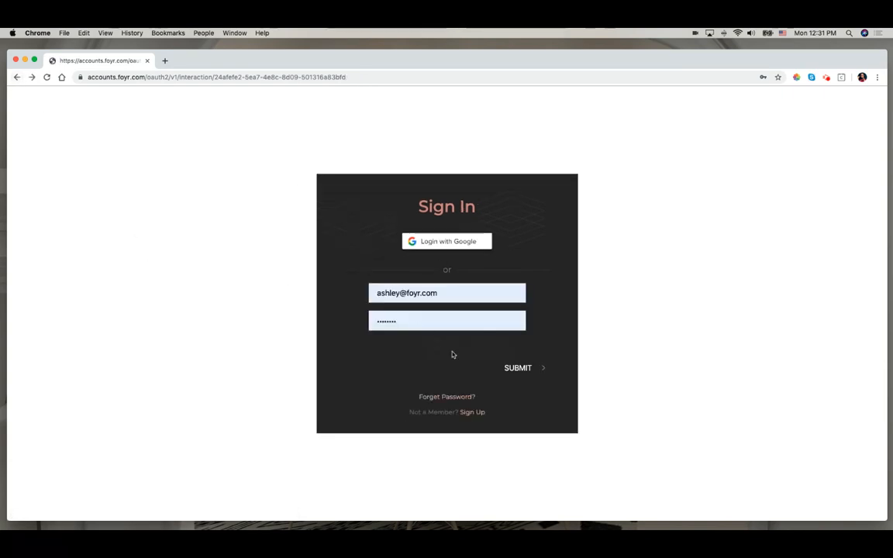
left_click(517, 368)
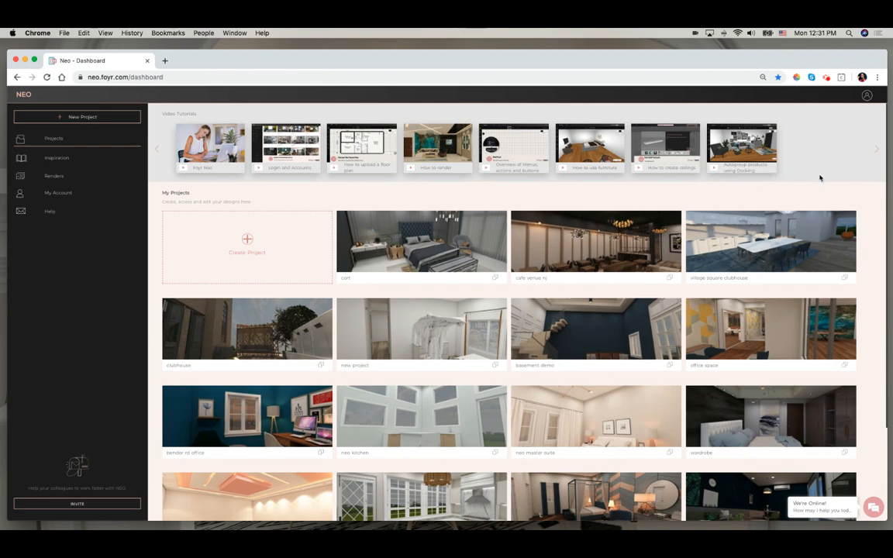
- Open the support chat window and close it again
left_click(874, 509)
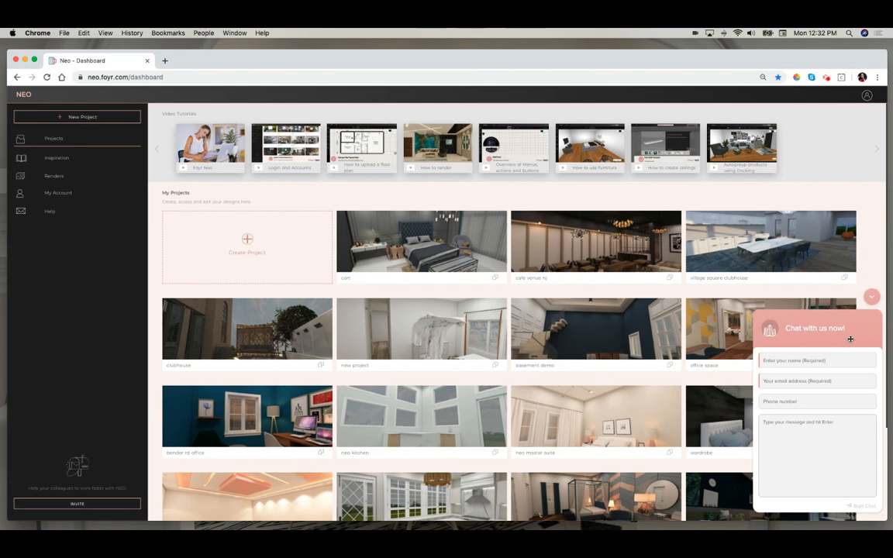
left_click(872, 296)
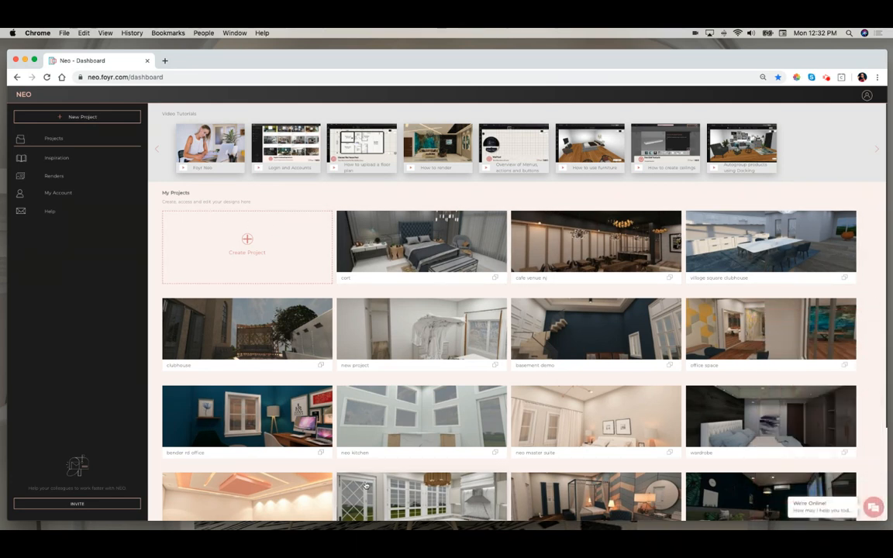
scroll(368, 473, "down", 3)
scroll(374, 442, "up", 3)
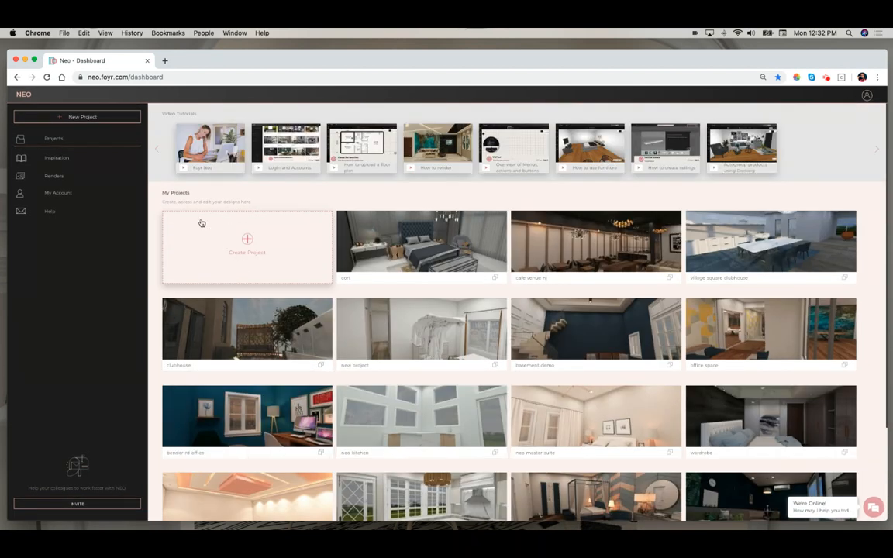
left_click(248, 242)
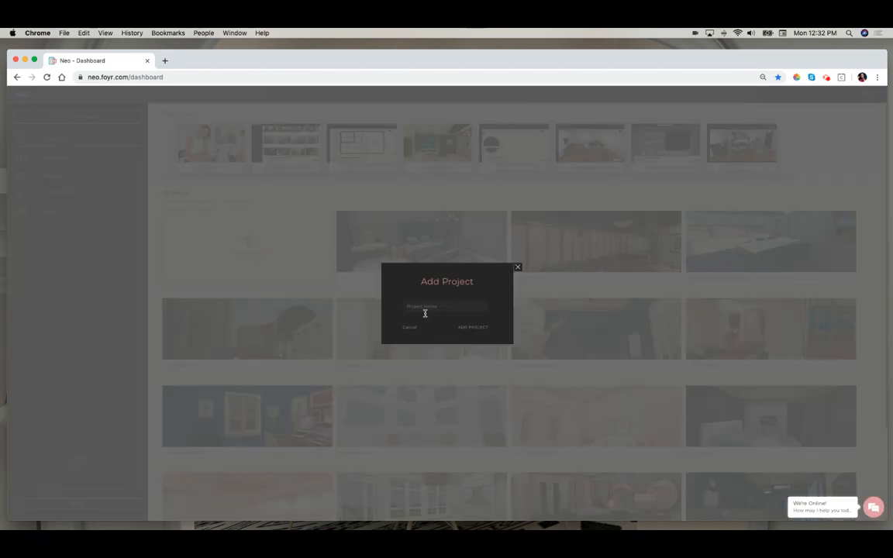
left_click(518, 269)
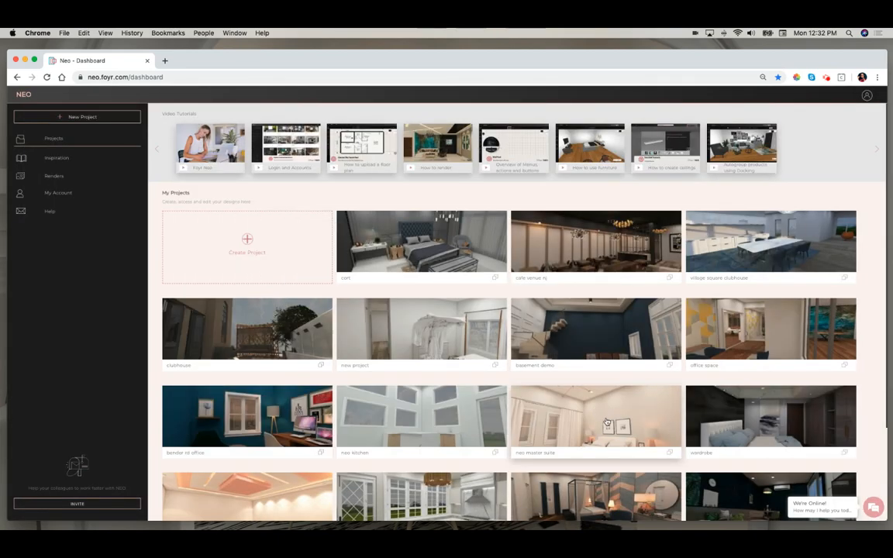
- Open the neo master suite project and erase everything on its canvas
left_click(606, 421)
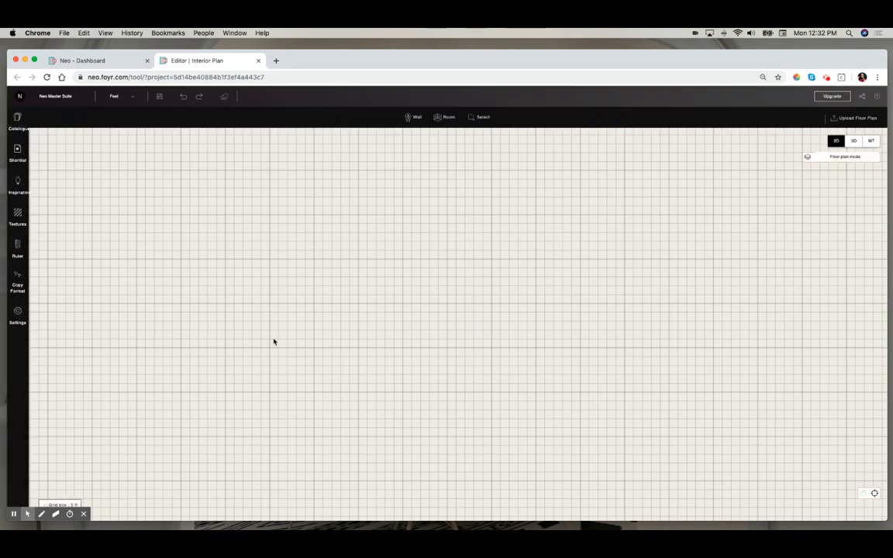
left_click(225, 98)
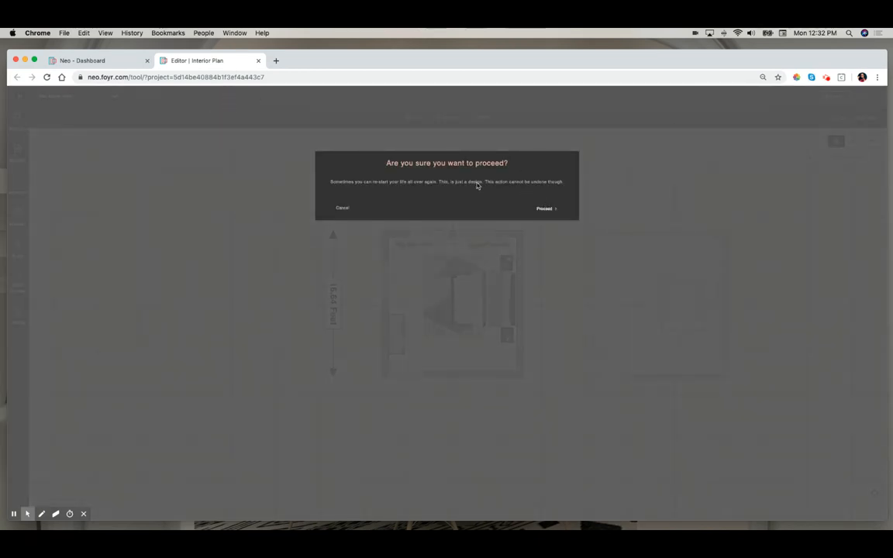
left_click(546, 209)
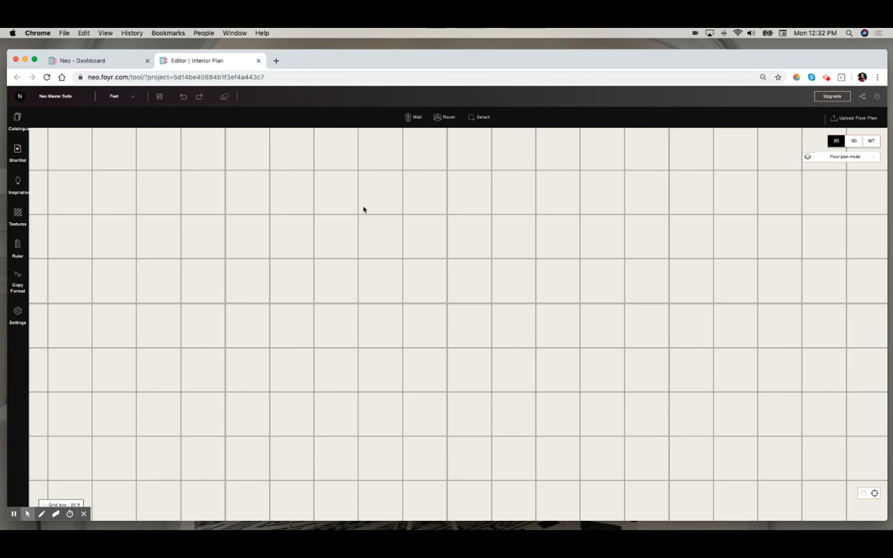
- Set the project's measurement units to Feet
left_click(75, 95)
left_click(130, 96)
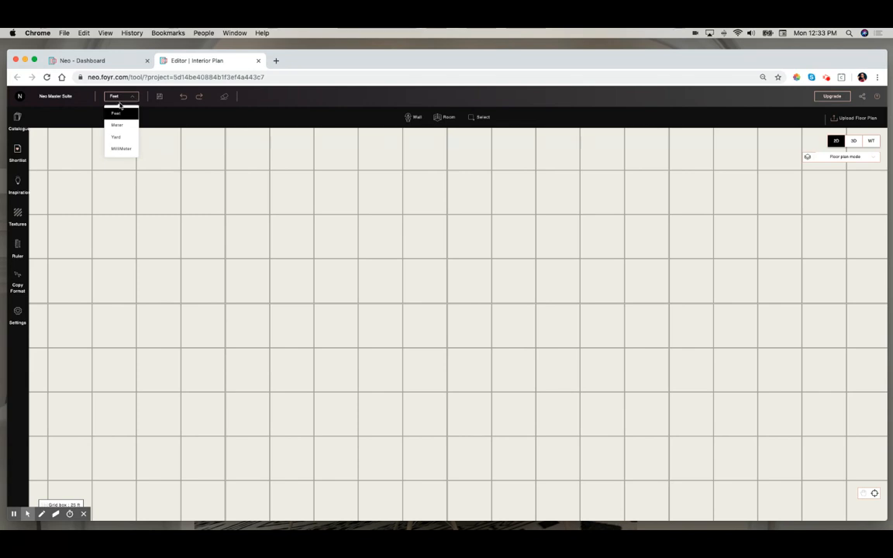
left_click(144, 114)
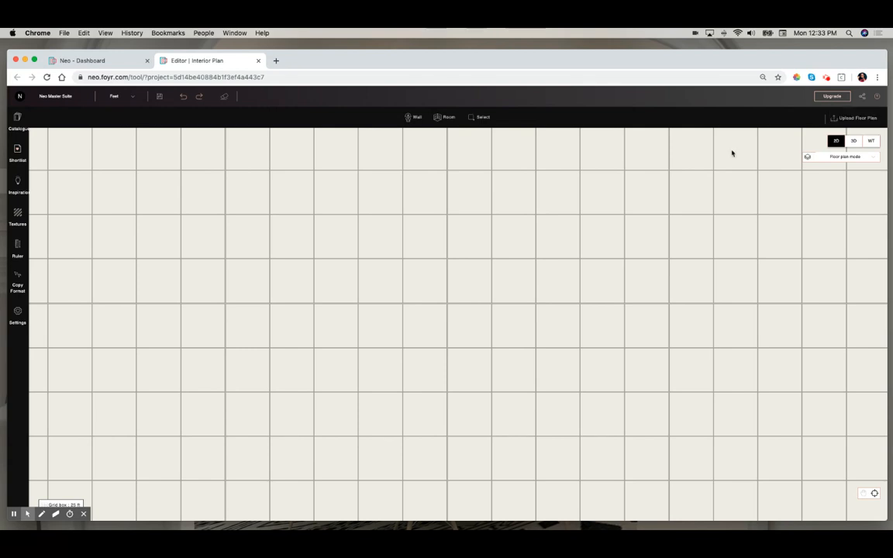
- Draw a long room about 36'9" by 6'1" with the Room tool, plus two rooms beneath it
left_click(446, 118)
left_click_drag(361, 211, 686, 268)
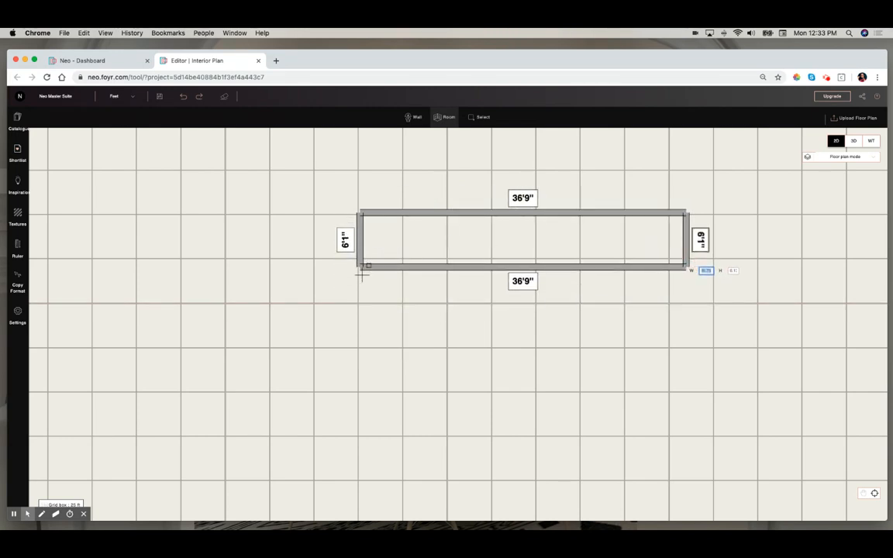
left_click_drag(360, 270, 473, 374)
left_click_drag(473, 268, 592, 374)
- Add walls with the Wall tool, forming a small space above the long room
left_click(411, 117)
left_click_drag(399, 214, 399, 267)
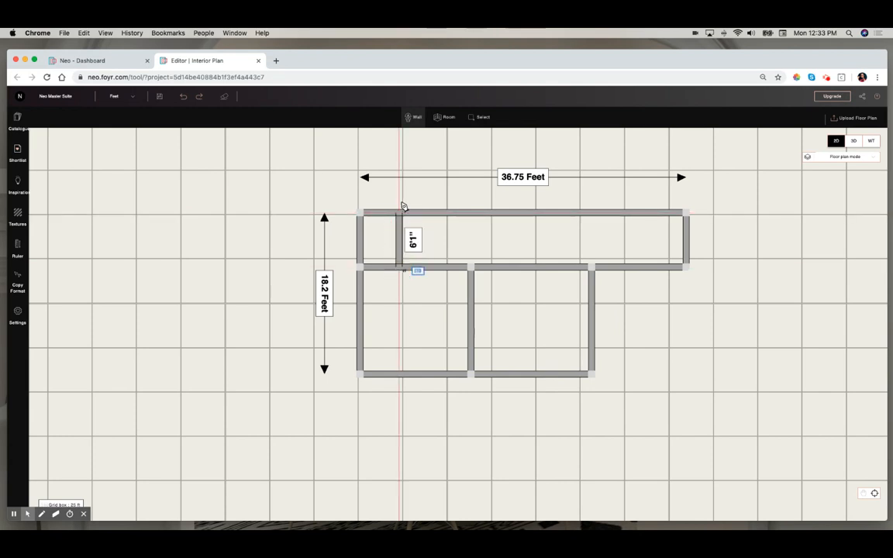
mouse_move(400, 214)
left_mouse_down()
mouse_move(399, 161)
mouse_move(505, 161)
mouse_move(504, 211)
left_mouse_up()
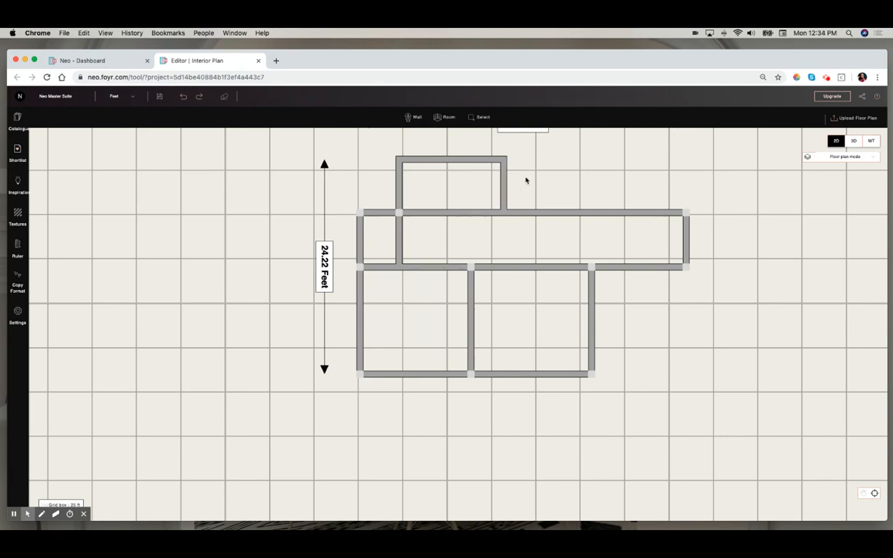
mouse_move(504, 190)
left_mouse_down()
mouse_move(566, 188)
mouse_move(524, 189)
mouse_move(570, 151)
mouse_move(476, 231)
mouse_move(508, 227)
mouse_move(507, 199)
mouse_move(534, 189)
mouse_move(598, 202)
mouse_move(492, 181)
mouse_move(489, 261)
mouse_move(611, 235)
mouse_move(510, 180)
left_mouse_up()
left_click(417, 120)
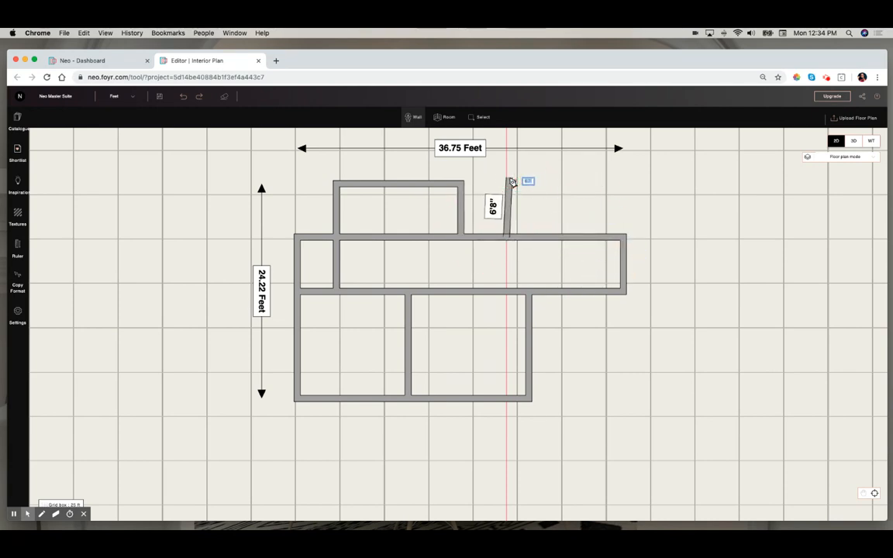
- Erase the whole canvas again
left_click(224, 99)
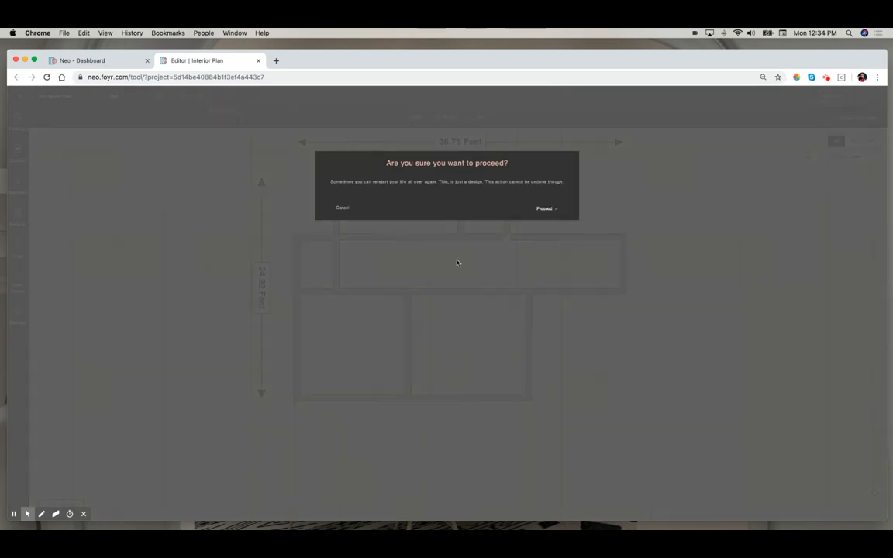
left_click(552, 210)
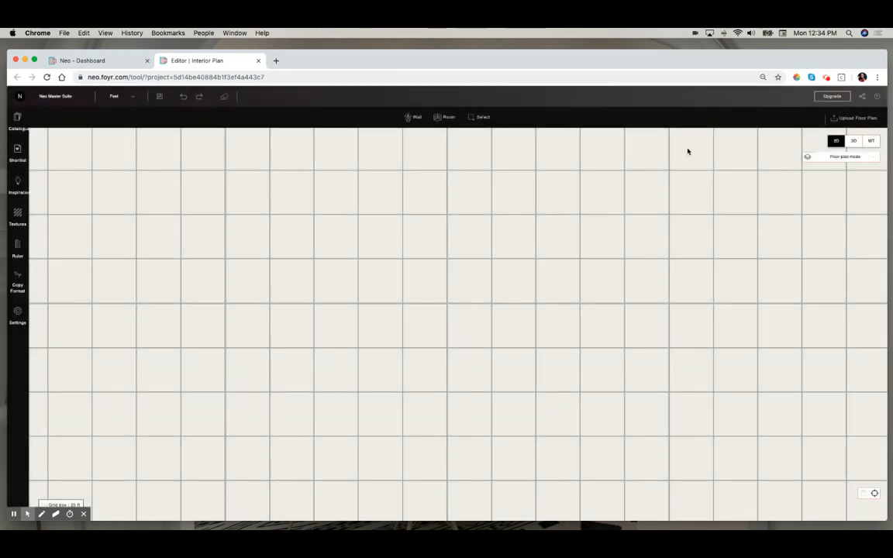
- Upload master suite floor plan.jpg from the Documents > Demo Floorplans folder as the floor plan
left_click(862, 118)
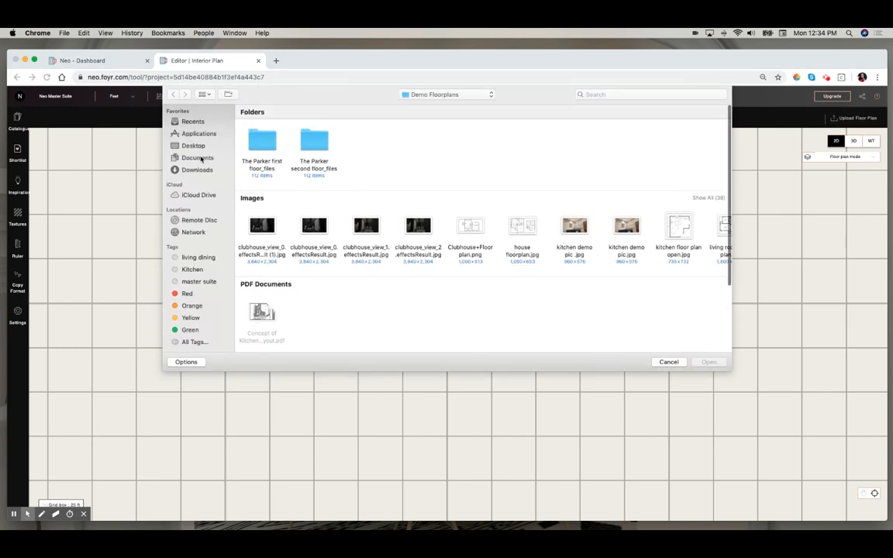
left_click(199, 157)
left_click(321, 145)
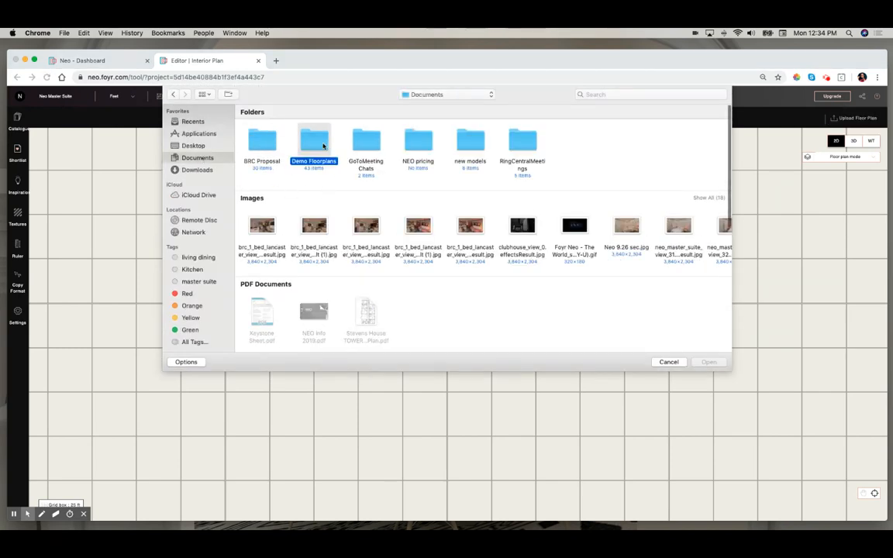
double_click(323, 145)
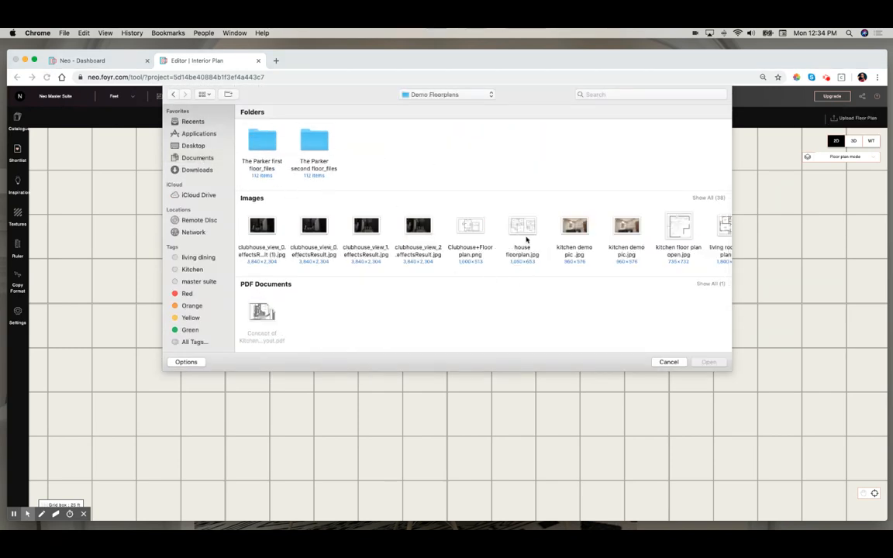
scroll(590, 242, "right", 3)
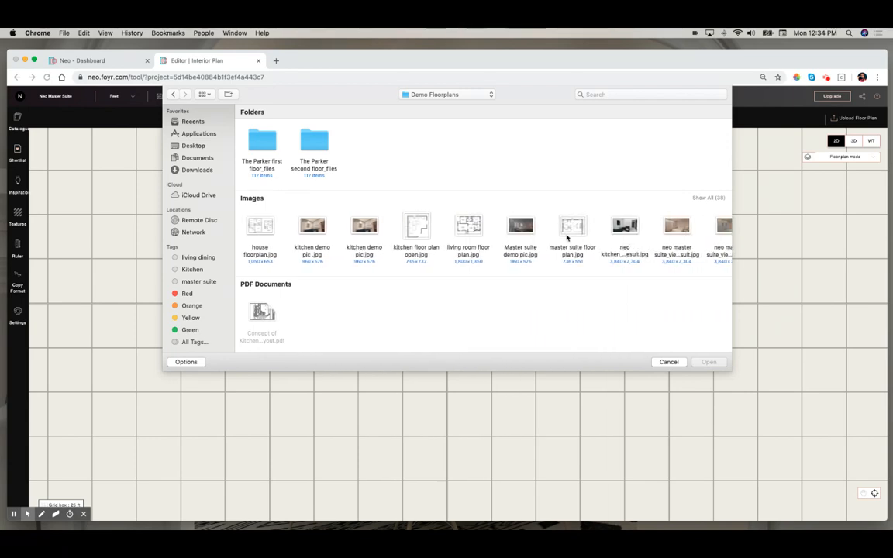
left_click(577, 236)
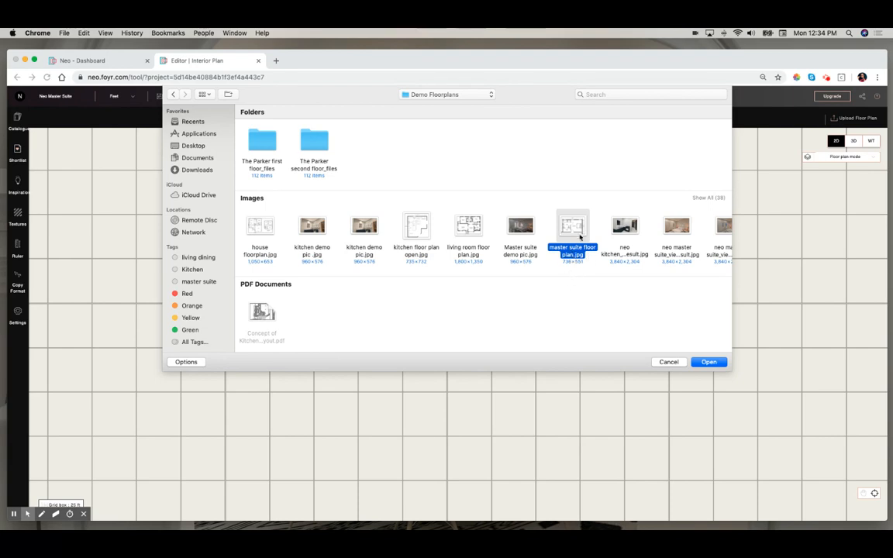
left_click(708, 363)
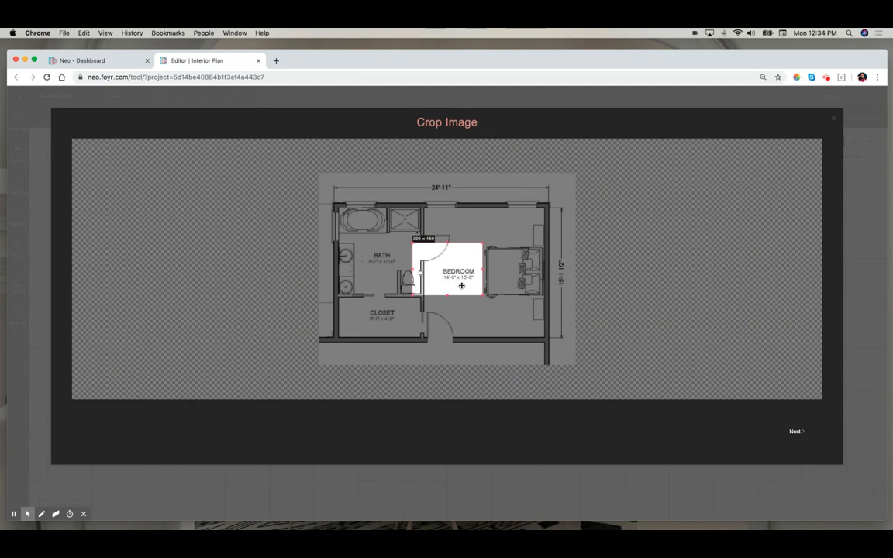
- Crop the uploaded floor plan image to just the bedroom area and continue
left_click_drag(461, 285, 504, 284)
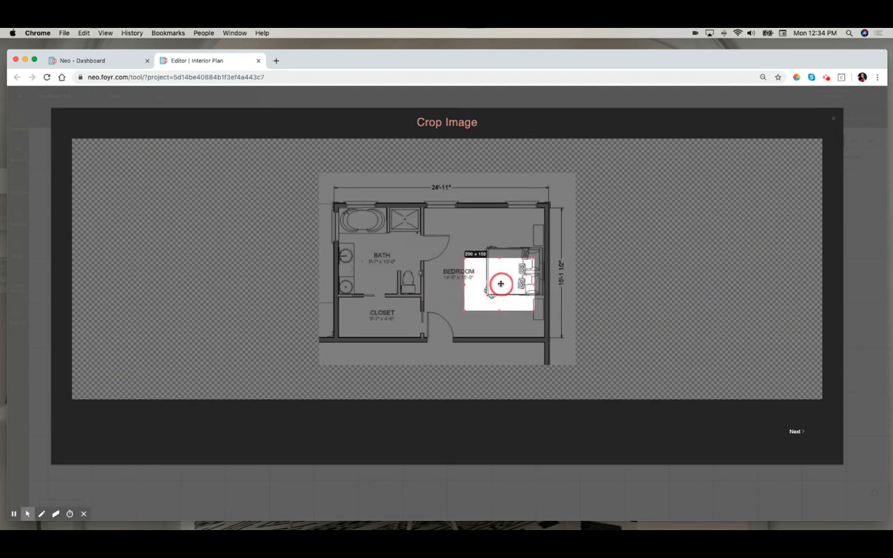
left_click_drag(463, 257, 421, 205)
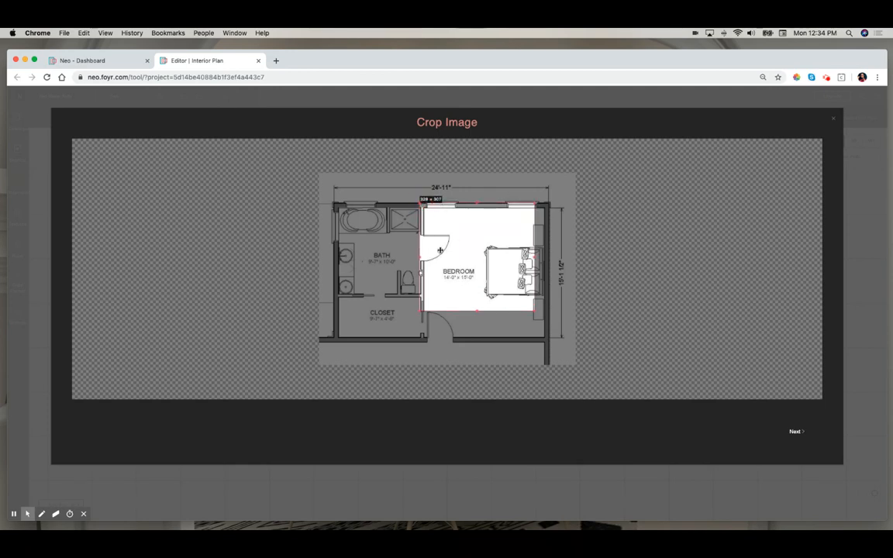
left_click_drag(532, 309, 549, 344)
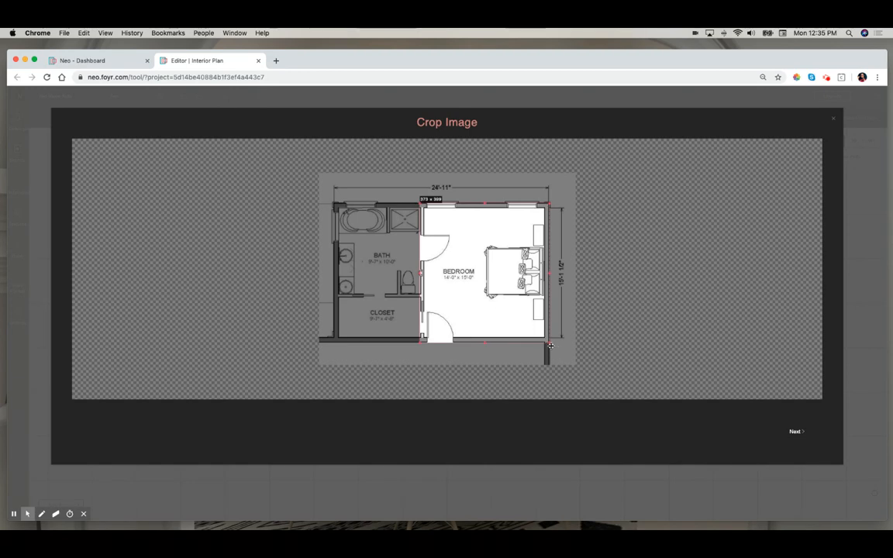
left_click(794, 433)
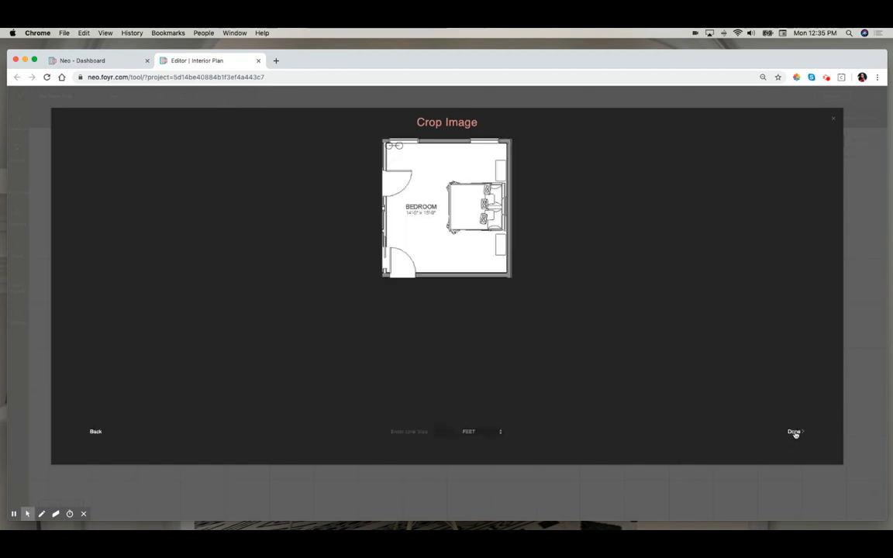
- Draw a scale line along the bedroom's top wall, set its size to 15 FEET, and finish the import
left_click_drag(389, 146, 508, 145)
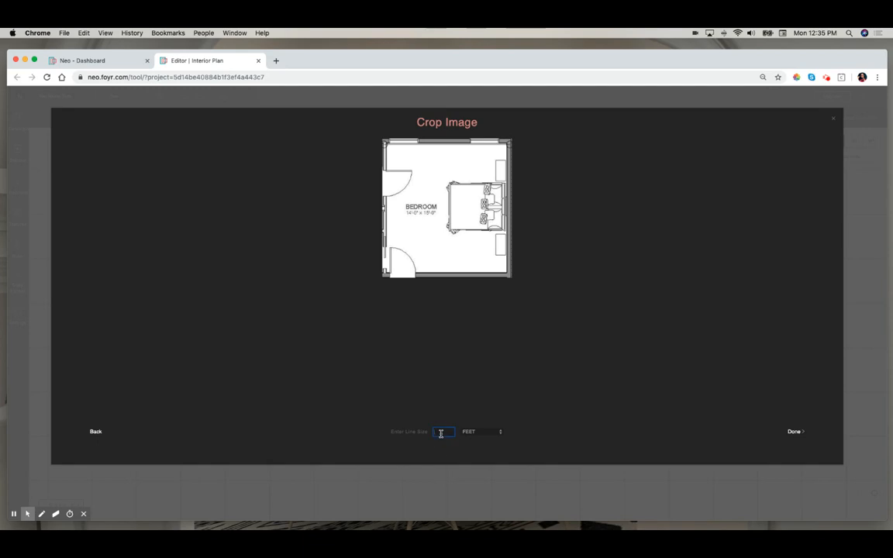
left_click(499, 432)
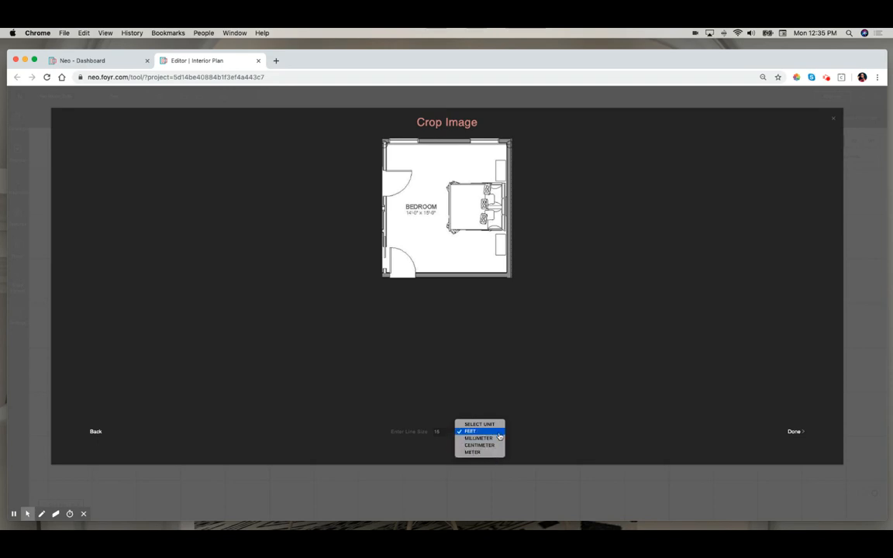
left_click(499, 432)
left_click(795, 431)
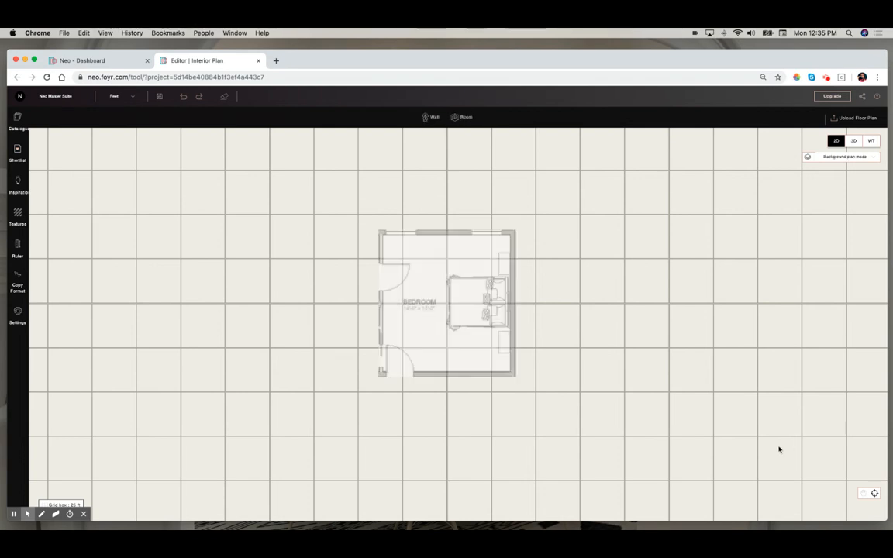
- Select the background floor plan and open its Edit Properties panel
left_click(470, 335)
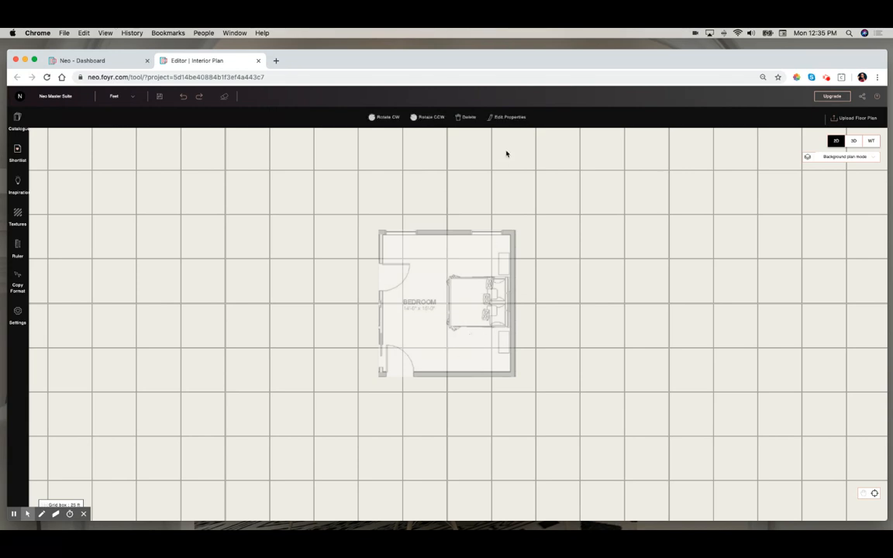
left_click(514, 119)
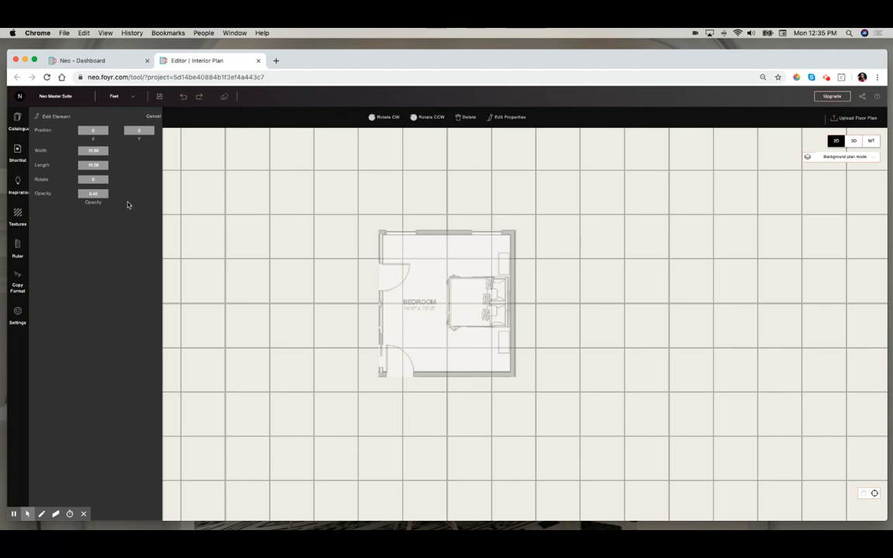
- Close the properties panel and draw walls tracing the bedroom outline, about 15.17 by 16.2 feet
left_click(153, 116)
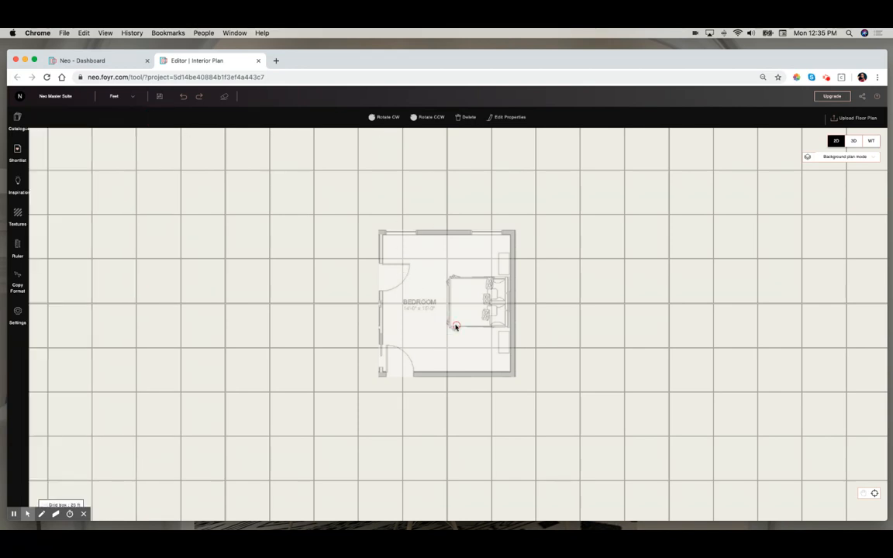
left_click(406, 175)
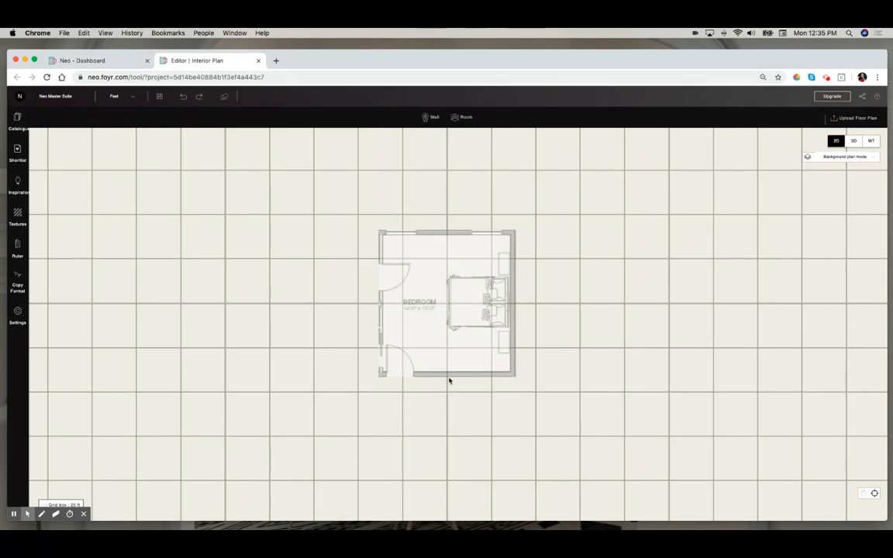
left_click(430, 117)
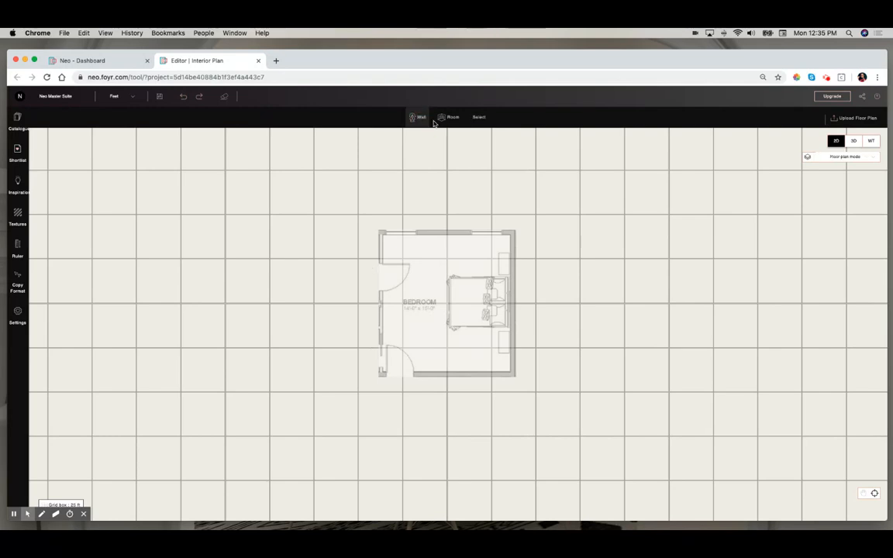
mouse_move(381, 233)
left_mouse_down()
mouse_move(517, 235)
mouse_move(517, 379)
mouse_move(381, 374)
mouse_move(380, 232)
left_mouse_up()
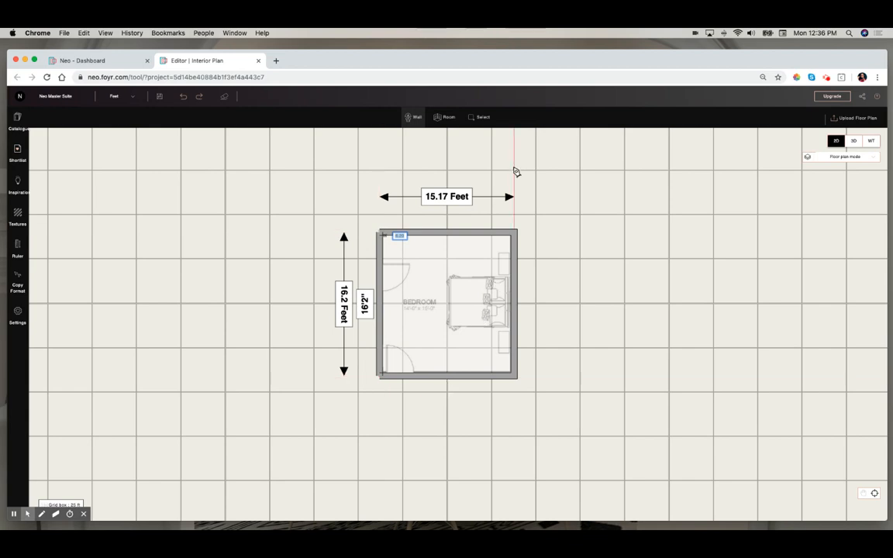
- Move the room's bottom wall up so the side walls are about 14'7" long
left_click(481, 117)
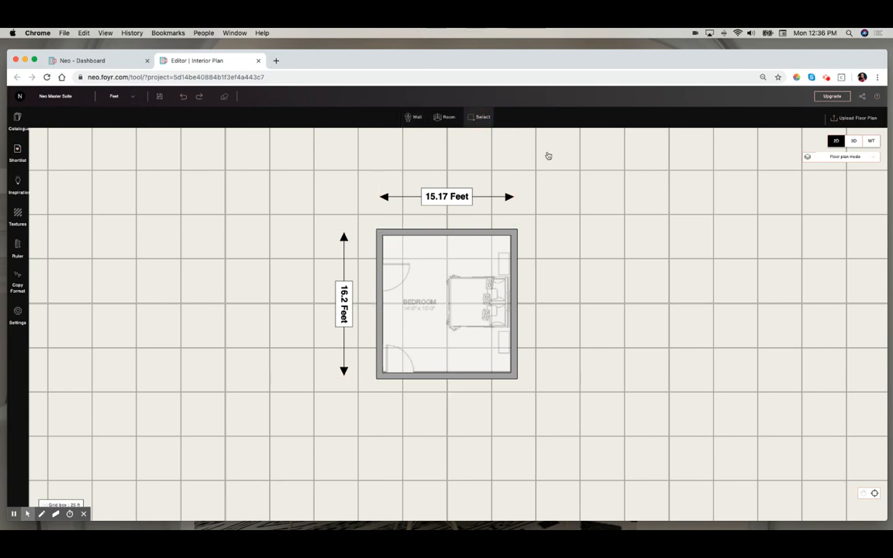
left_click(440, 377)
left_click_drag(440, 377, 441, 362)
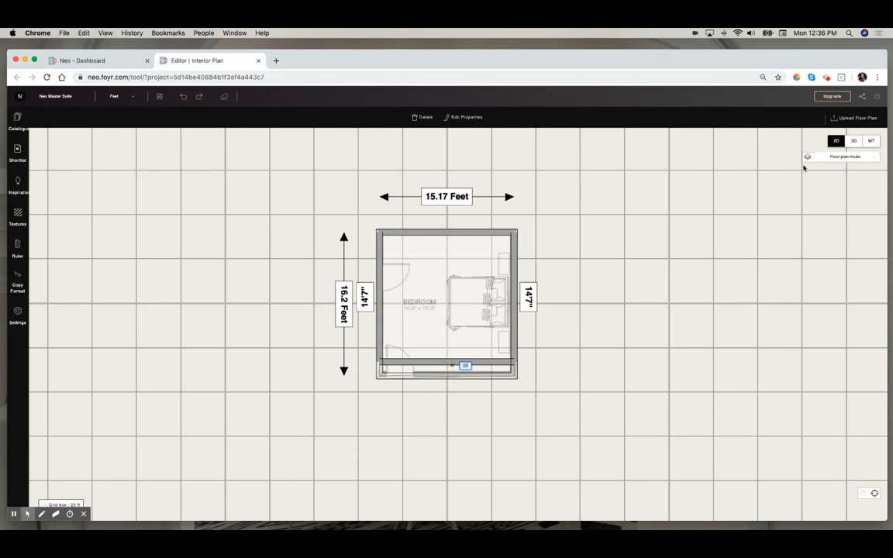
- Switch to background plan mode and move the floor plan image to the right of the drawn room
left_click(852, 161)
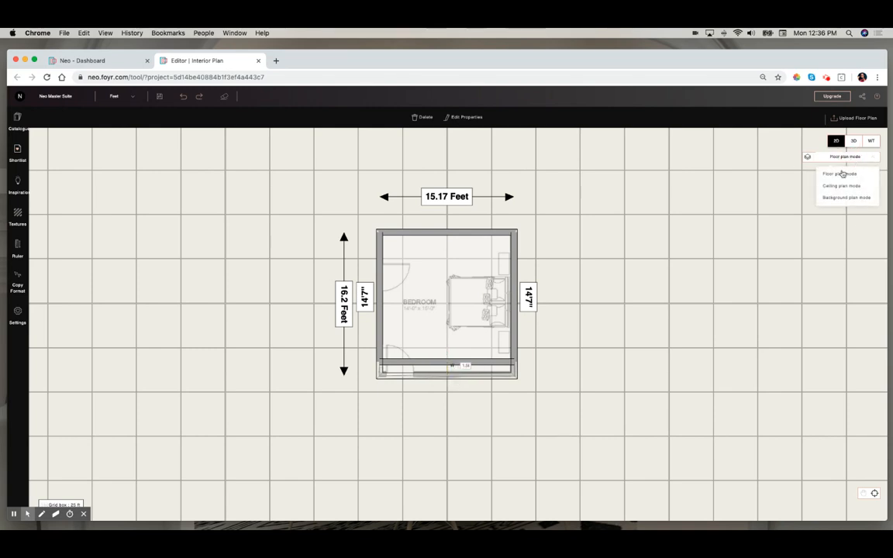
left_click(852, 199)
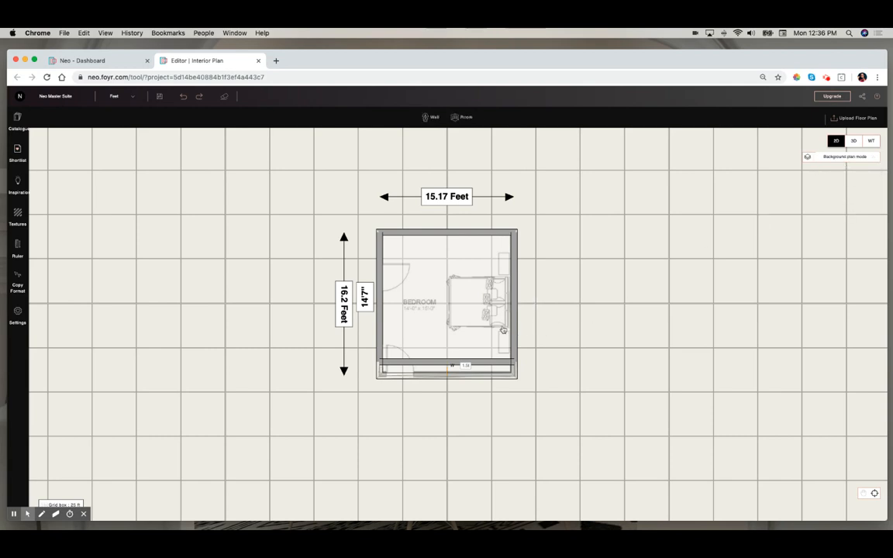
left_click(554, 325)
left_click(458, 318)
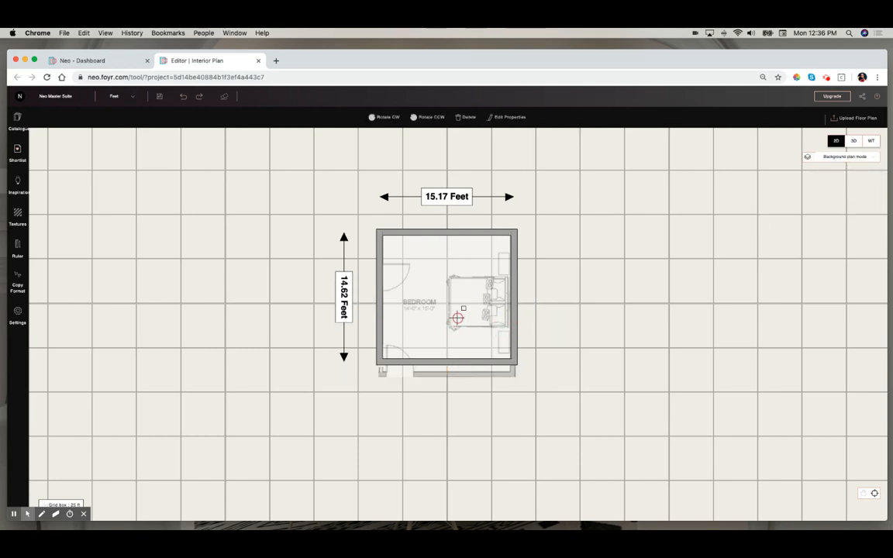
left_click_drag(458, 317, 729, 319)
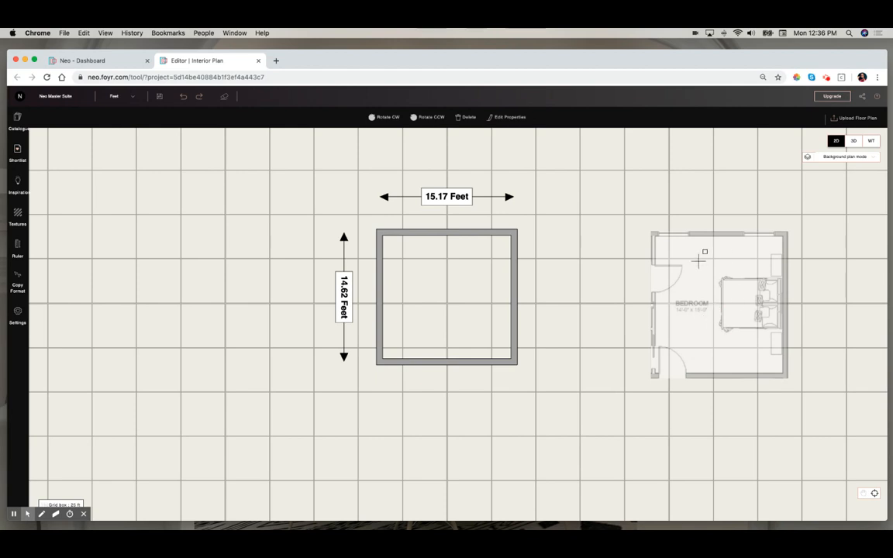
- Delete the background floor plan image and undo the deletion
left_click(467, 116)
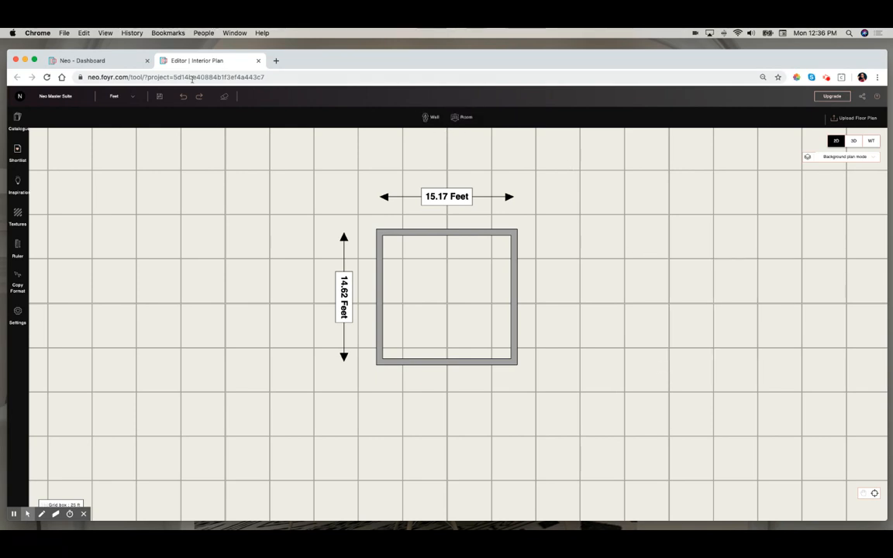
left_click(183, 97)
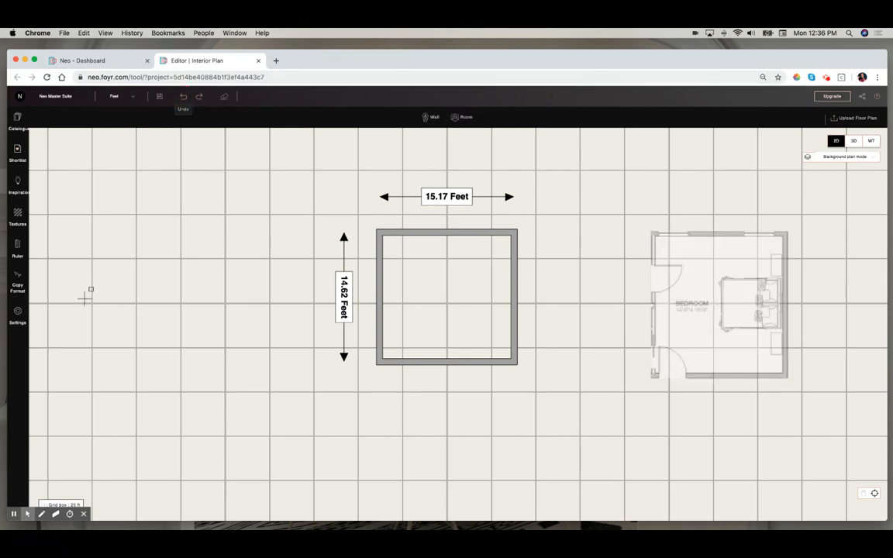
- Measure the top wall opening and the door opening on the background plan with the Ruler
left_click(19, 256)
left_click_drag(660, 233, 747, 233)
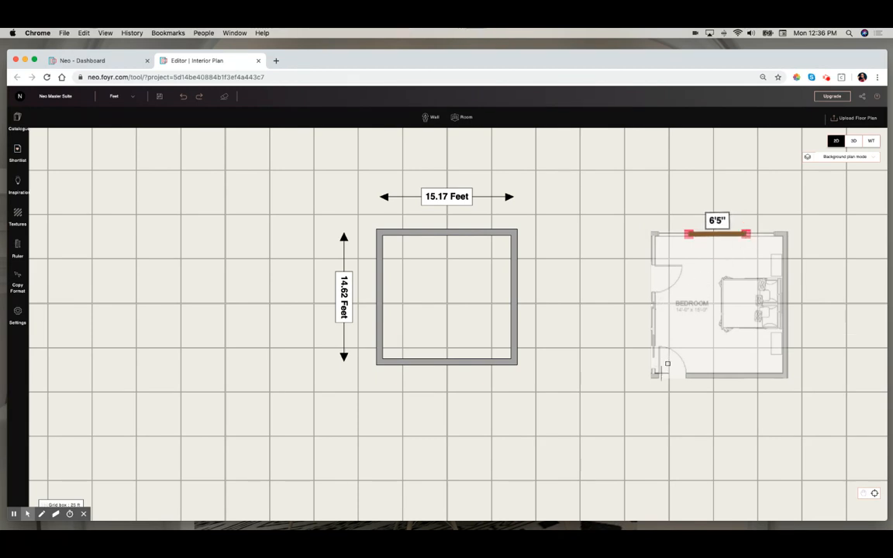
left_click_drag(657, 376, 691, 375)
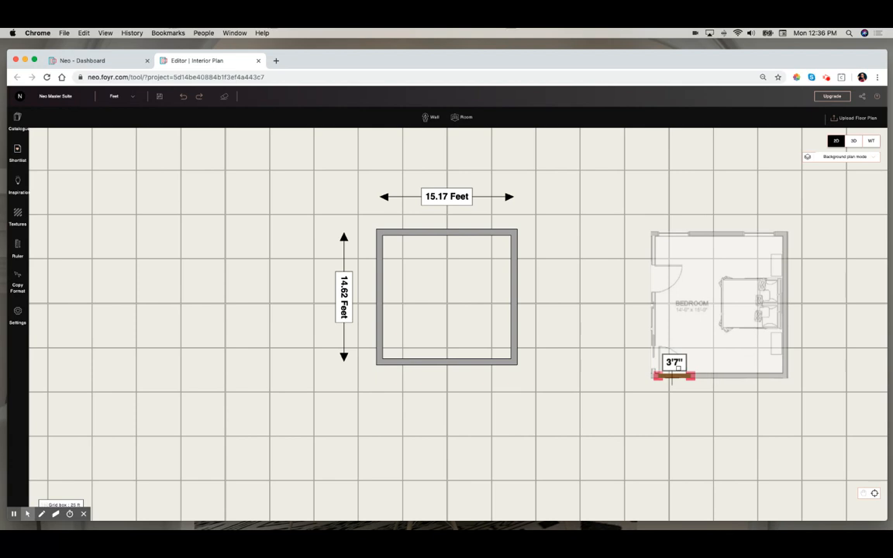
key("Escape")
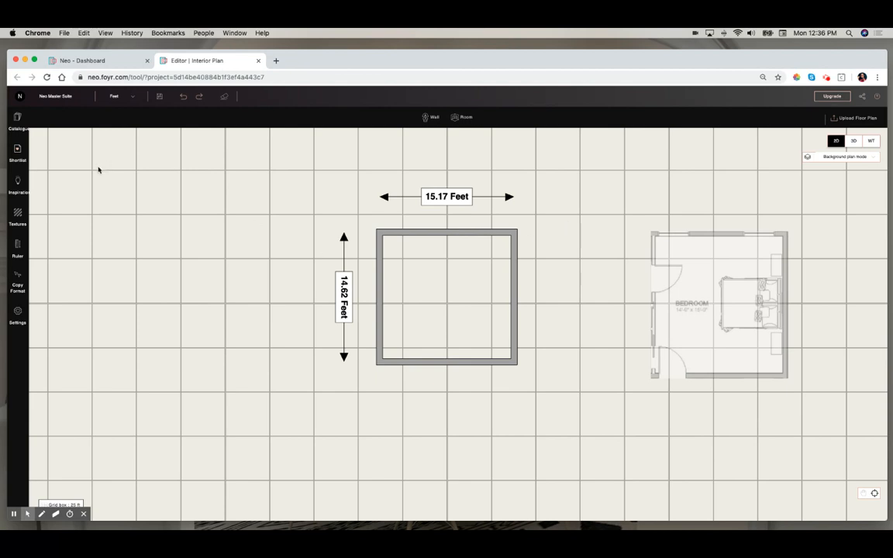
- Browse the catalogue's Building doors in the Single Doors and Double Doors categories
left_click(19, 119)
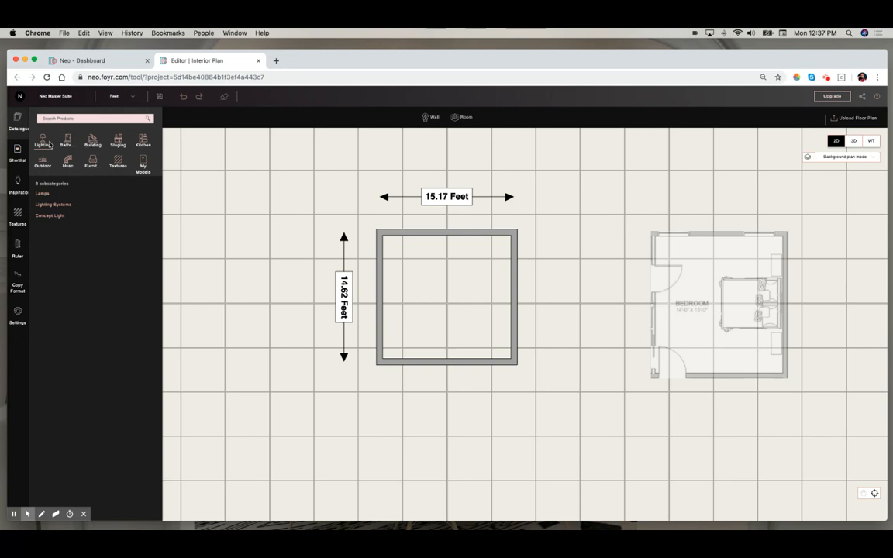
left_click(93, 141)
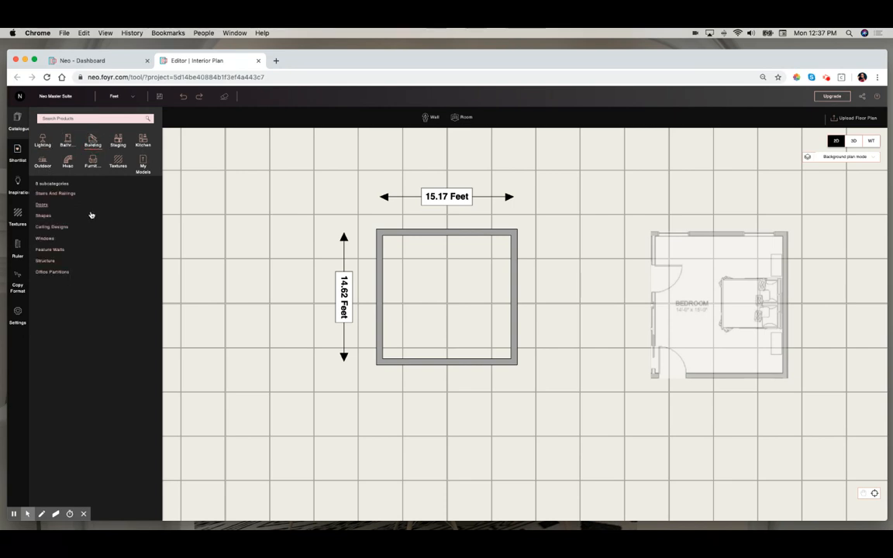
left_click(42, 205)
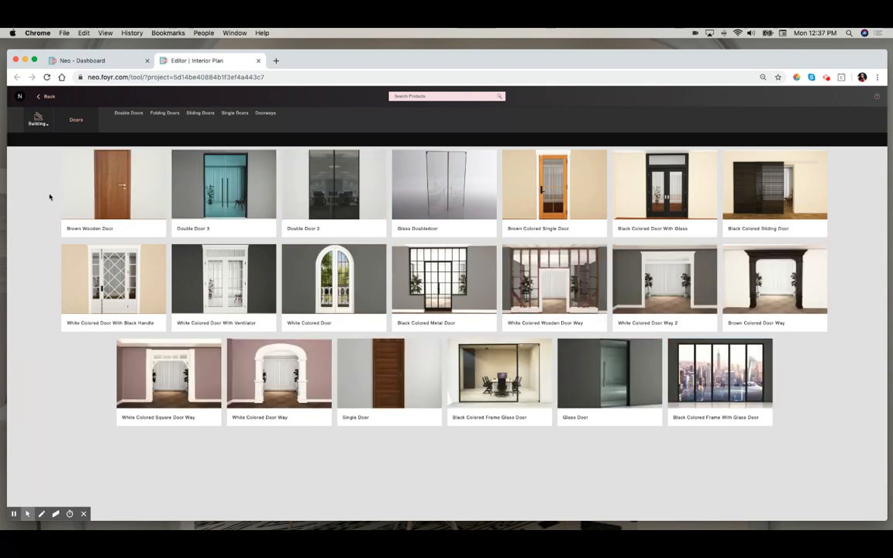
left_click(230, 116)
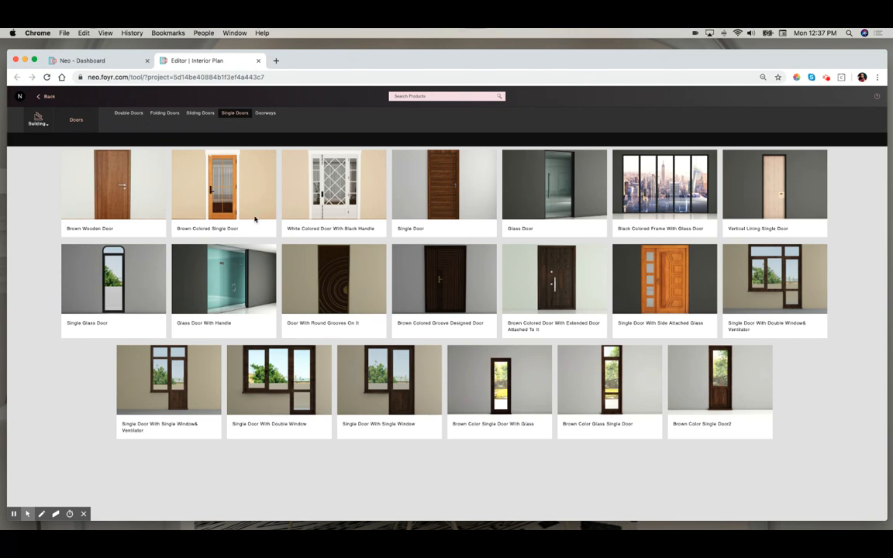
mouse_move(290, 281)
left_click(136, 115)
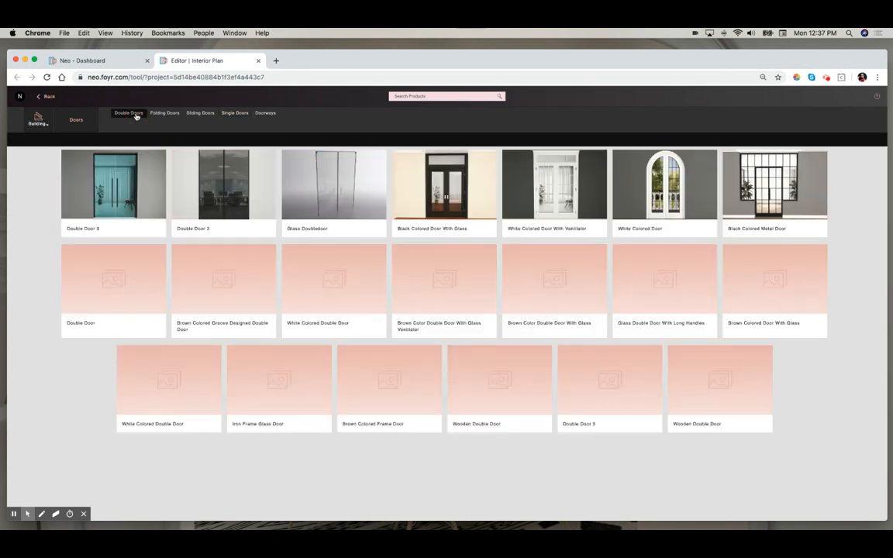
- Add the White Colored Door With Ventilator to the shortlist, remove it again, and return to the plan
mouse_move(511, 180)
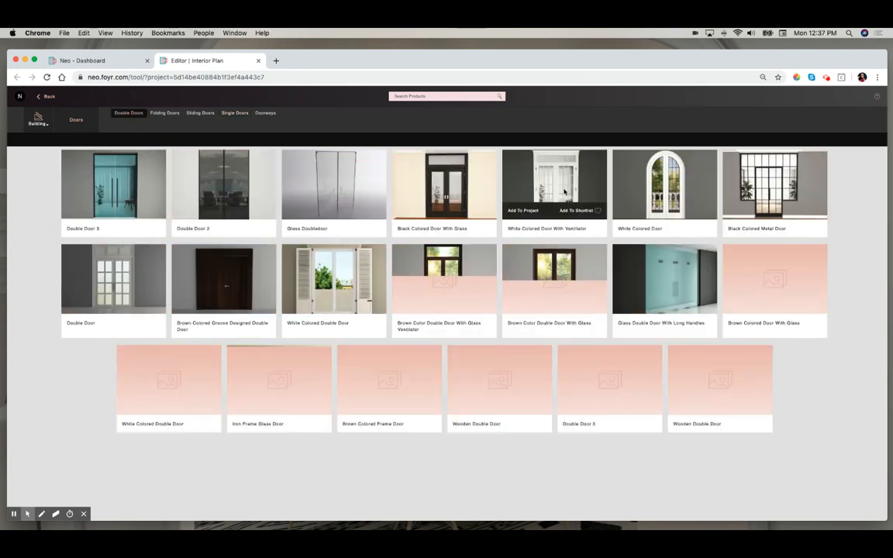
left_click(600, 213)
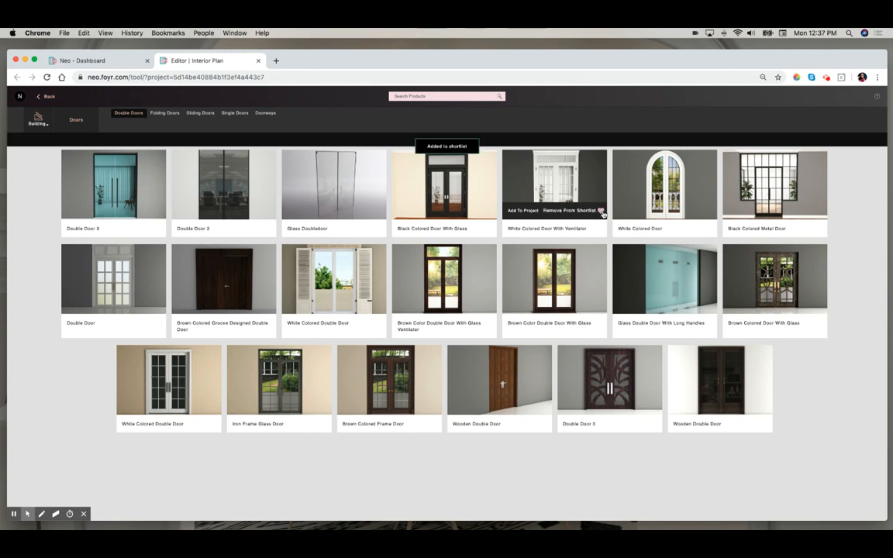
left_click(600, 210)
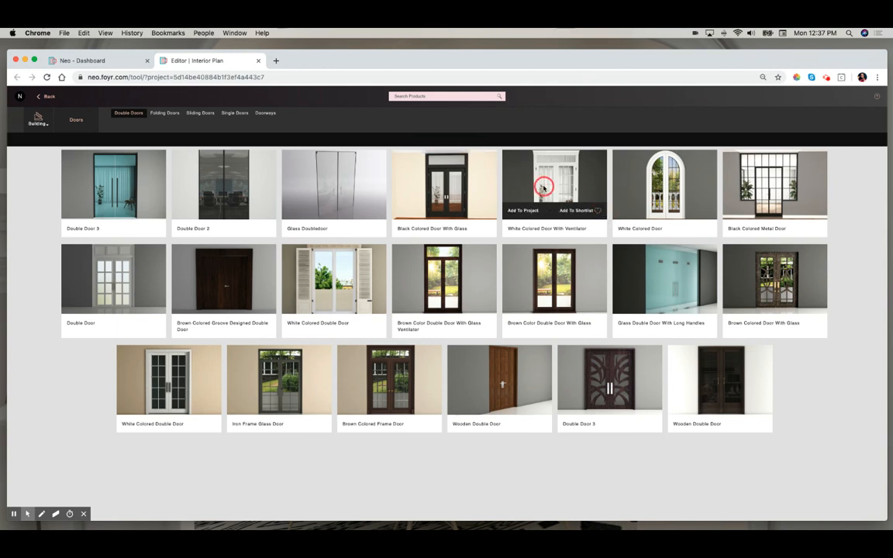
left_click(543, 188)
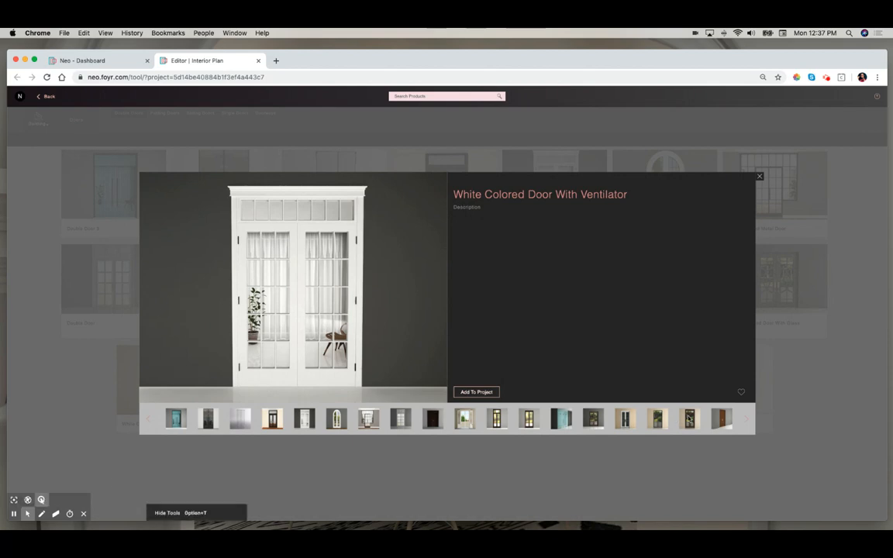
left_click(741, 393)
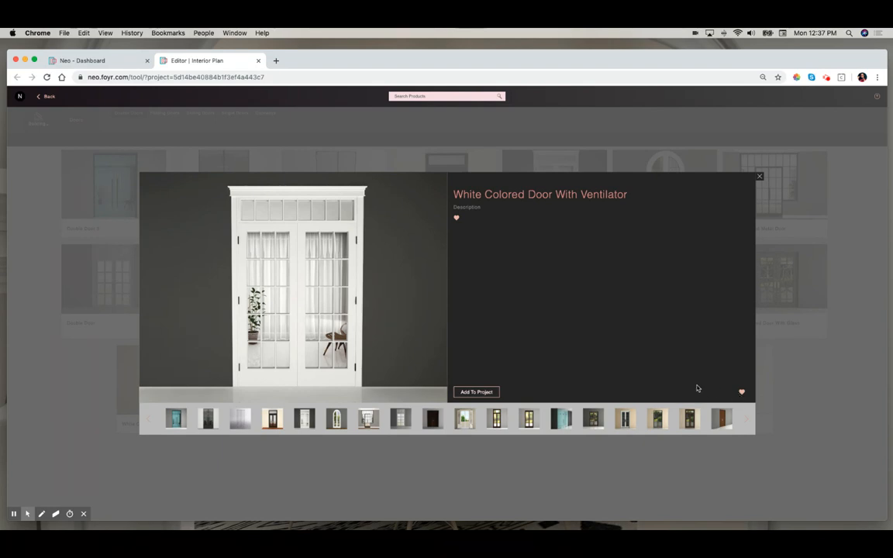
left_click(741, 394)
left_click(759, 176)
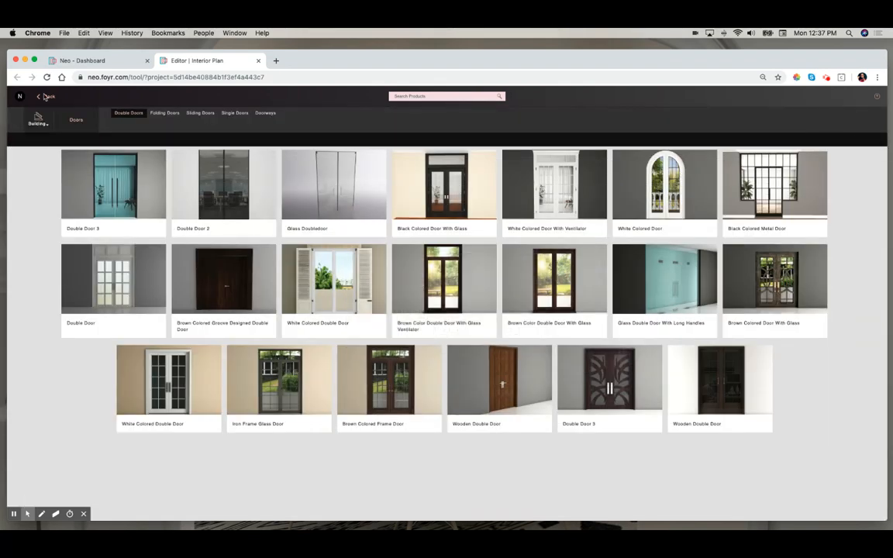
left_click(49, 97)
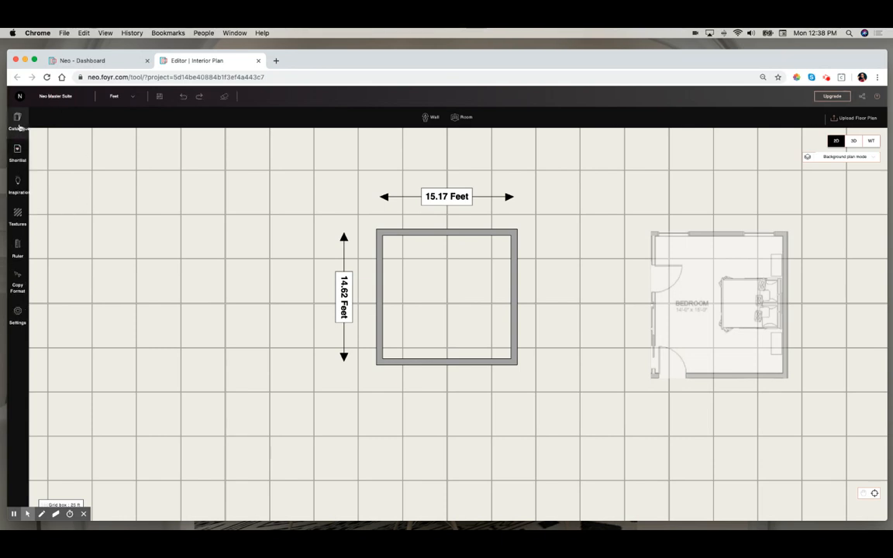
- Open the shortlist's Building items, switch to floor plan mode, and place the Two Panel Solid Wood Pre Hung Door on the bottom wall
left_click(17, 157)
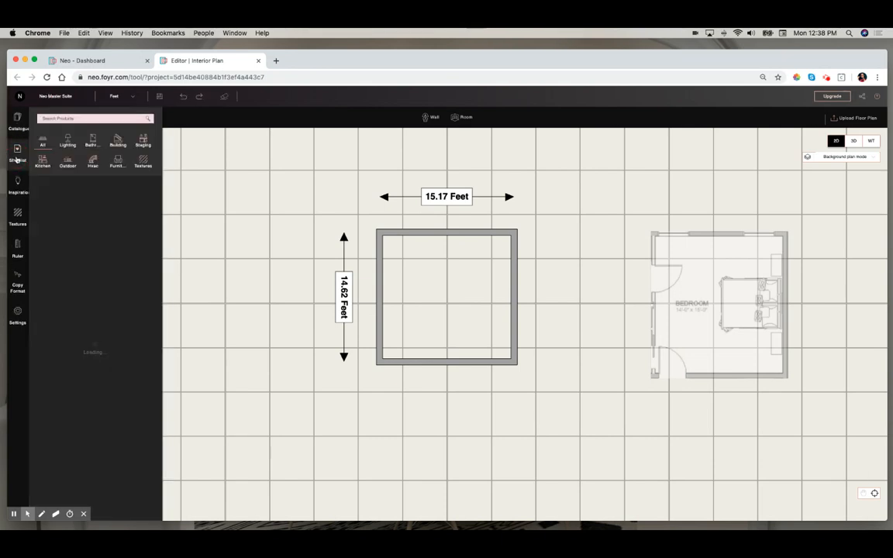
left_click(118, 142)
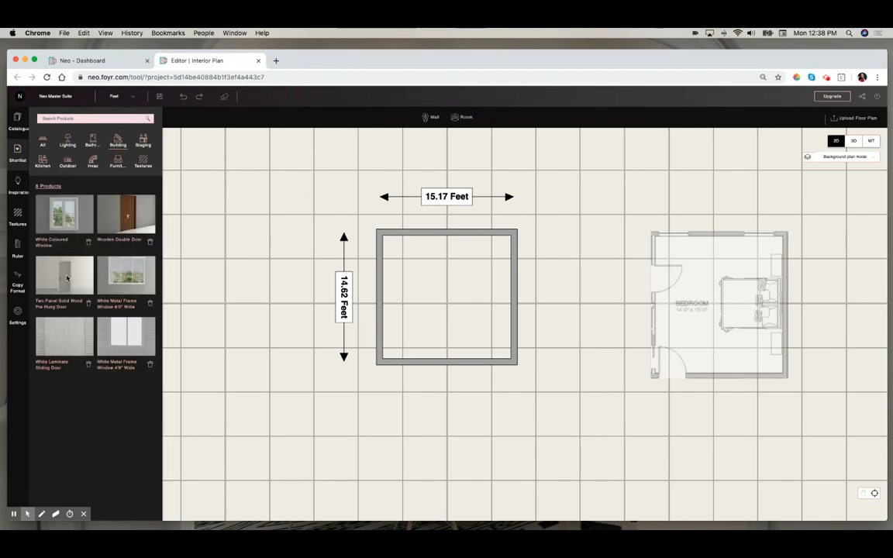
left_click(851, 163)
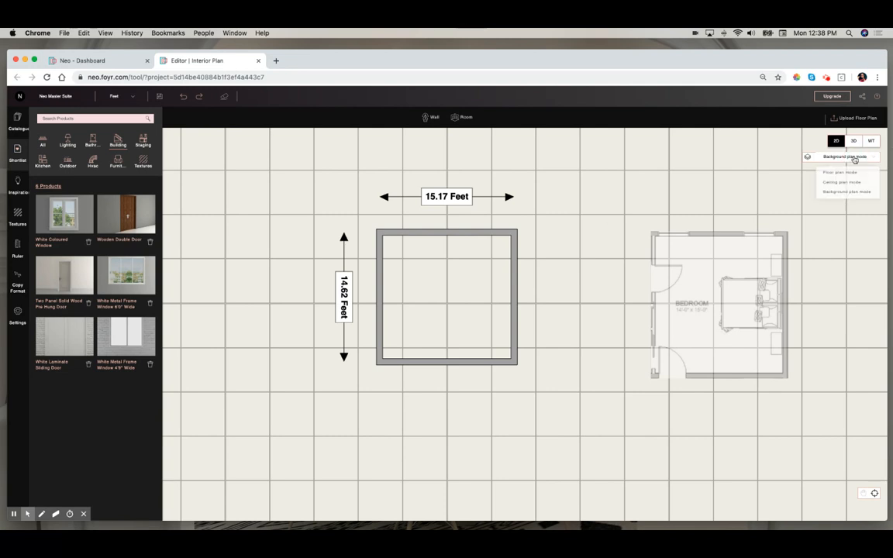
left_click(852, 174)
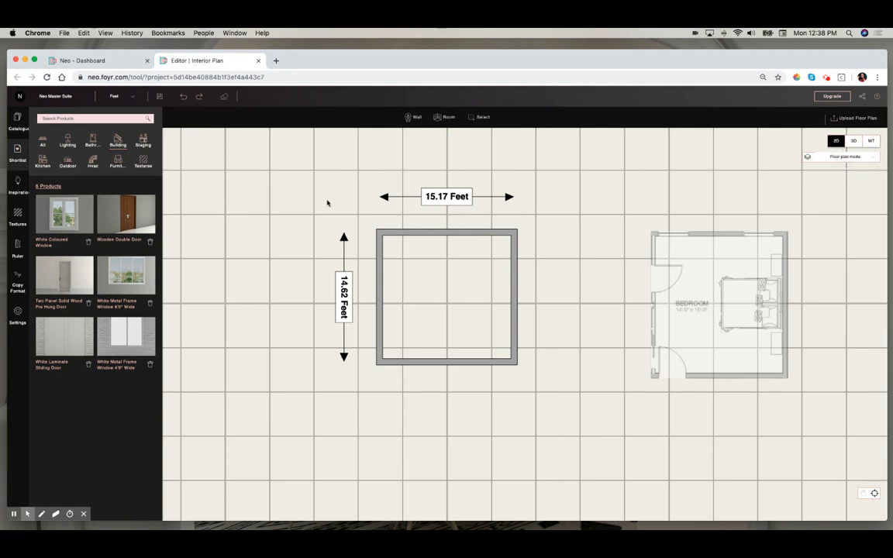
left_click(65, 275)
left_click_drag(65, 276, 408, 363)
- Place another shortlisted item on the left wall and the White Coloured Window on the top wall
left_click(65, 277)
left_click_drag(65, 277, 370, 270)
left_click(116, 351)
left_click(63, 214)
left_click_drag(64, 214, 472, 229)
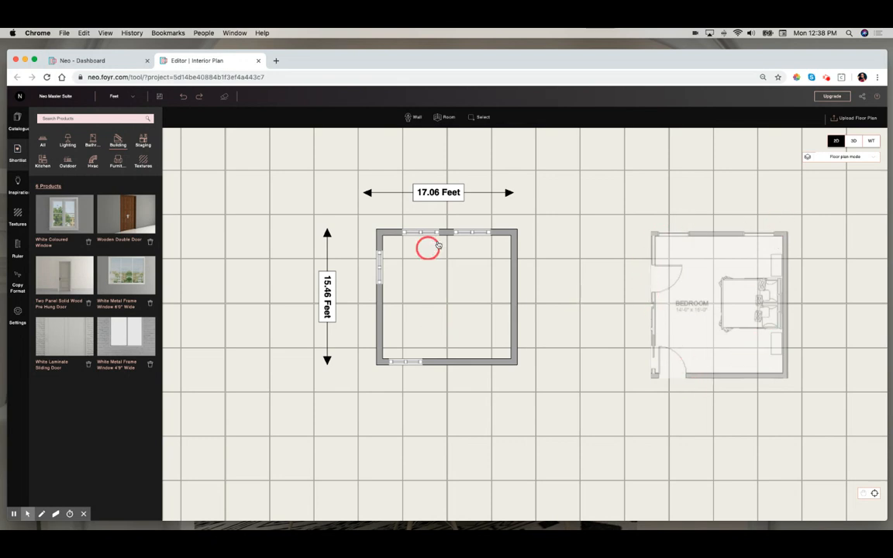
- Adjust the top window and bottom door positions, then switch the plan to 3D view
left_click_drag(472, 232, 470, 233)
left_click_drag(414, 362, 418, 362)
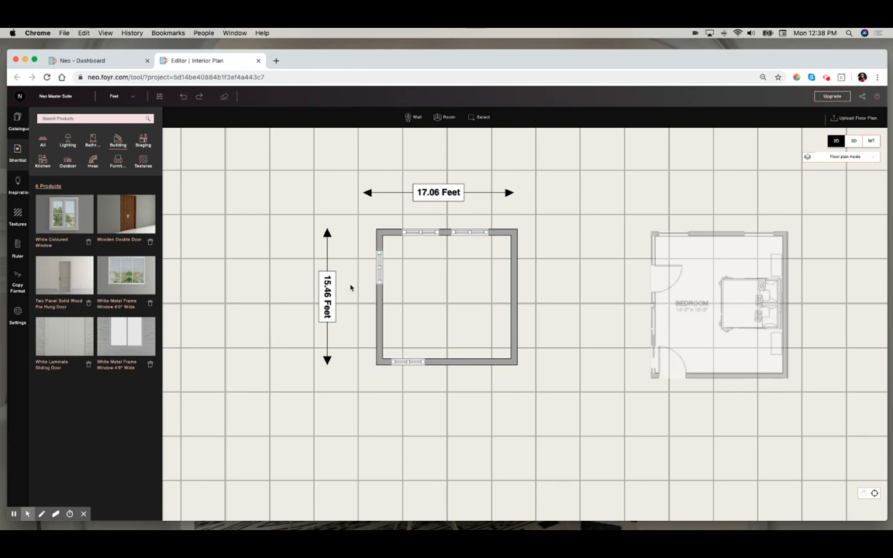
scroll(273, 231, "up", 2)
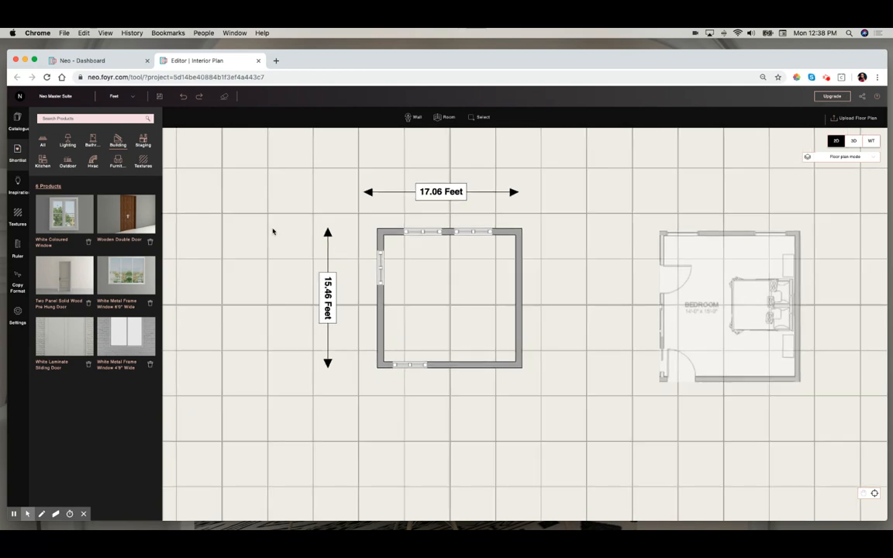
left_click(853, 141)
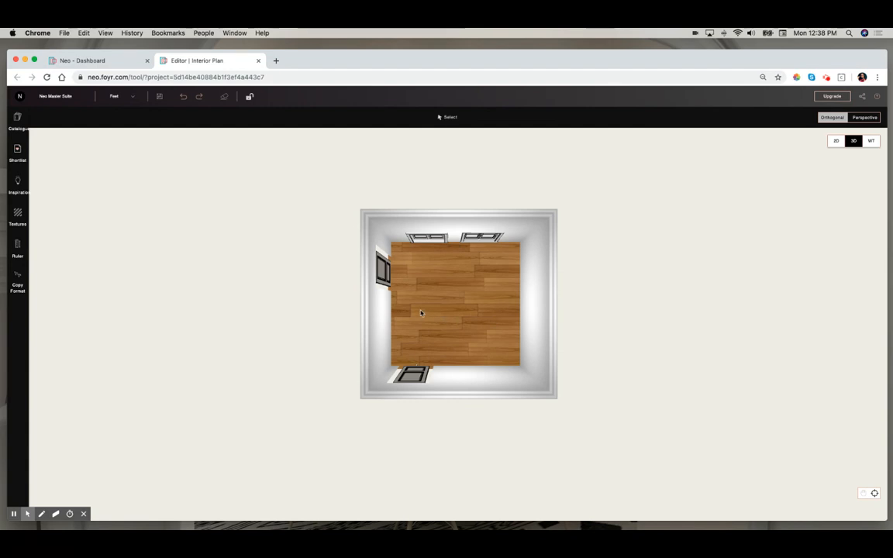
- Move the left window on the top wall higher and set its raise-from-floor height to 2 feet
mouse_move(499, 287)
left_mouse_down()
mouse_move(484, 318)
mouse_move(478, 241)
mouse_move(444, 241)
mouse_move(560, 245)
mouse_move(572, 235)
left_mouse_up()
left_click_drag(463, 313, 454, 313)
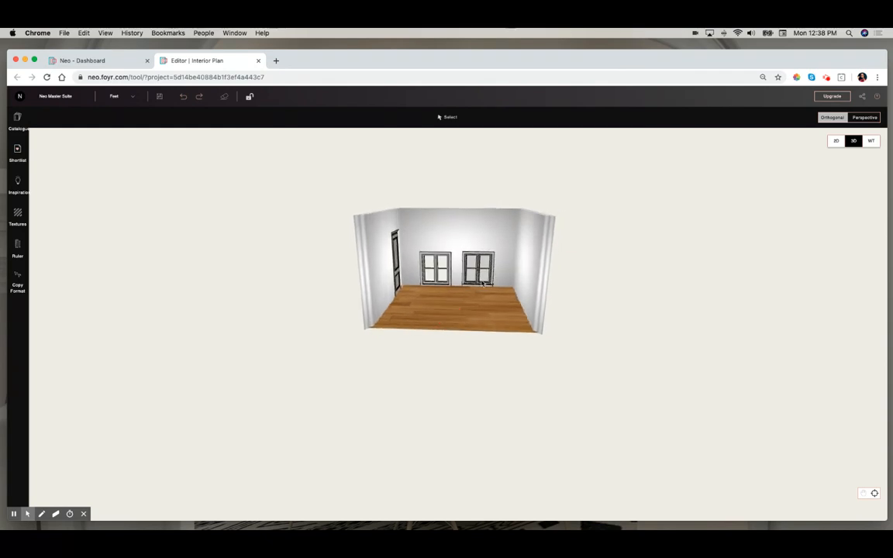
left_click(439, 269)
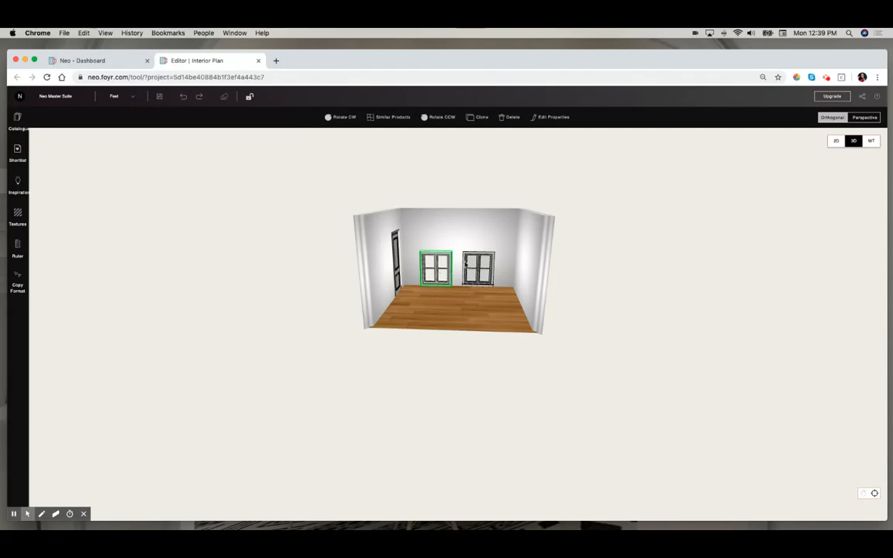
left_click_drag(438, 277, 436, 262)
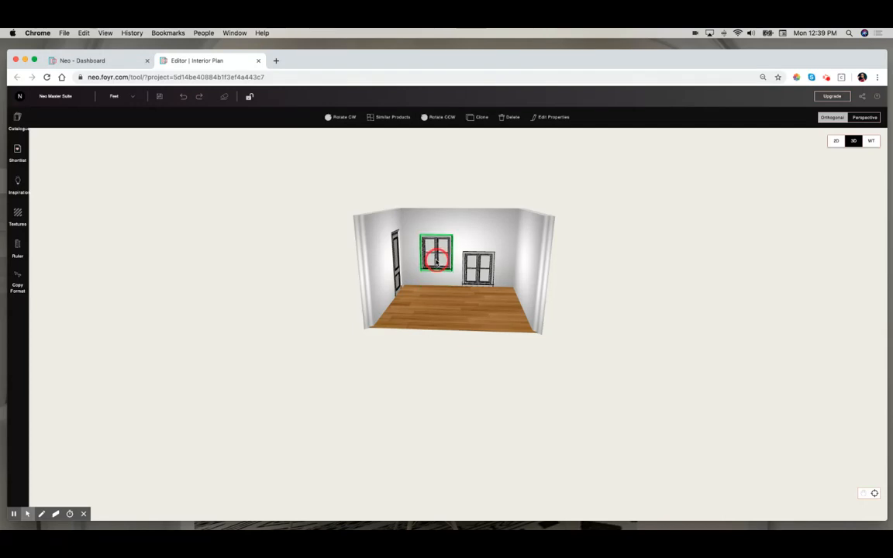
left_click(546, 117)
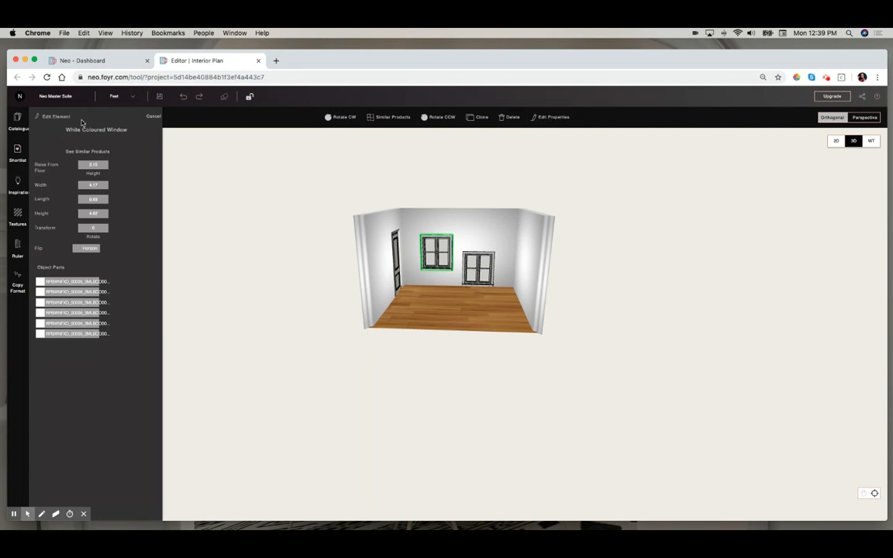
left_click(108, 164)
type("2.80")
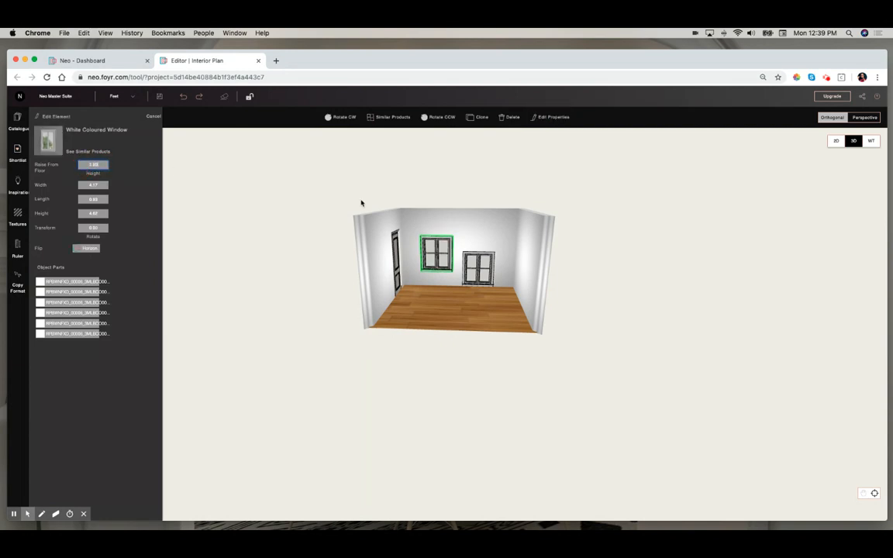
- Set the right top-wall window's raise-from-floor height to 3 feet
left_click(480, 273)
left_click(552, 117)
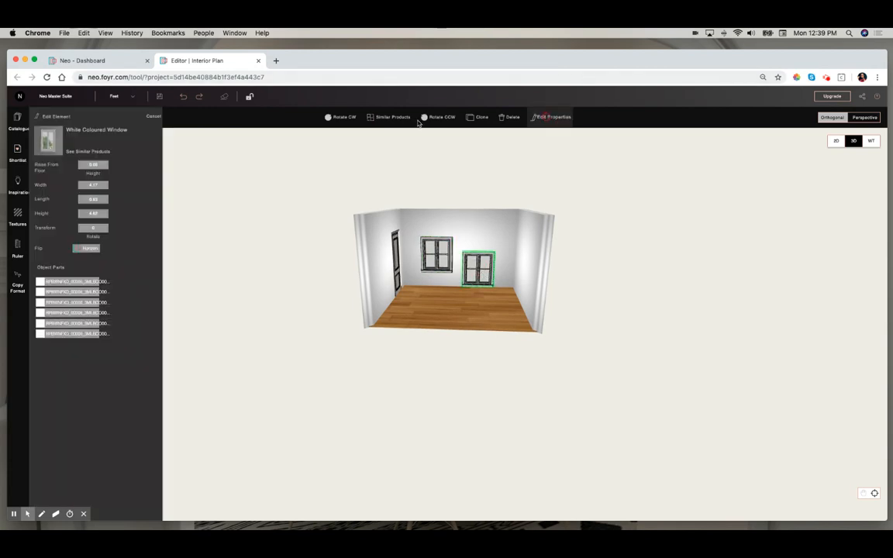
left_click_drag(101, 164, 79, 164)
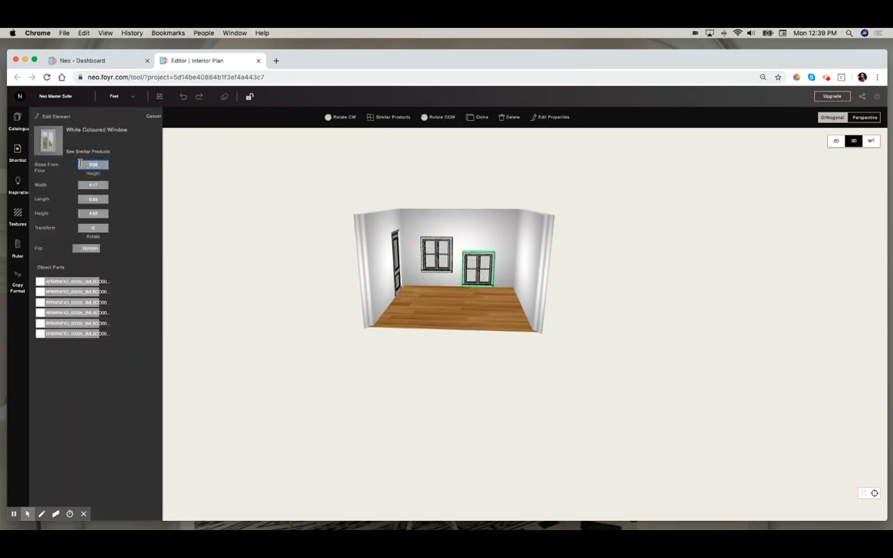
type("3")
key("Return")
left_click(429, 320)
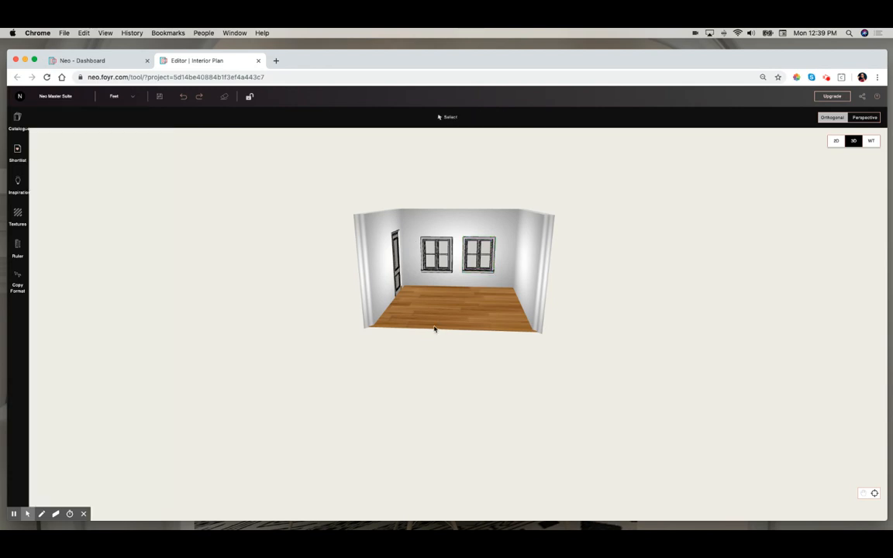
- Switch to the 2D plan and inspect the properties of the right wall and the top-right window
left_click_drag(494, 299, 515, 400)
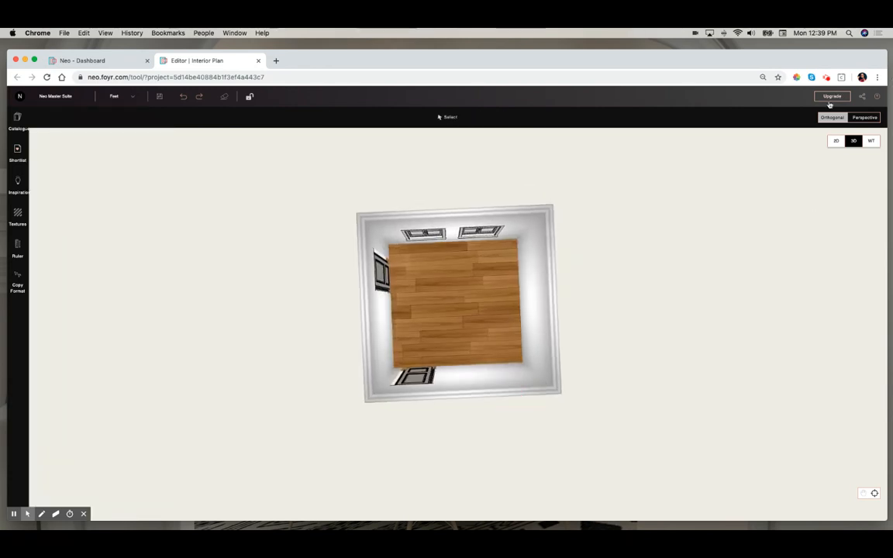
left_click(837, 142)
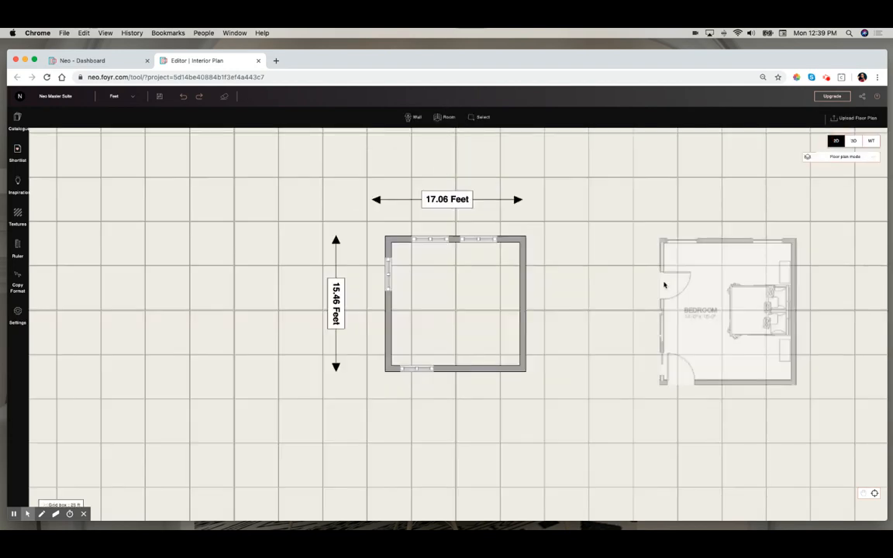
left_click(524, 302)
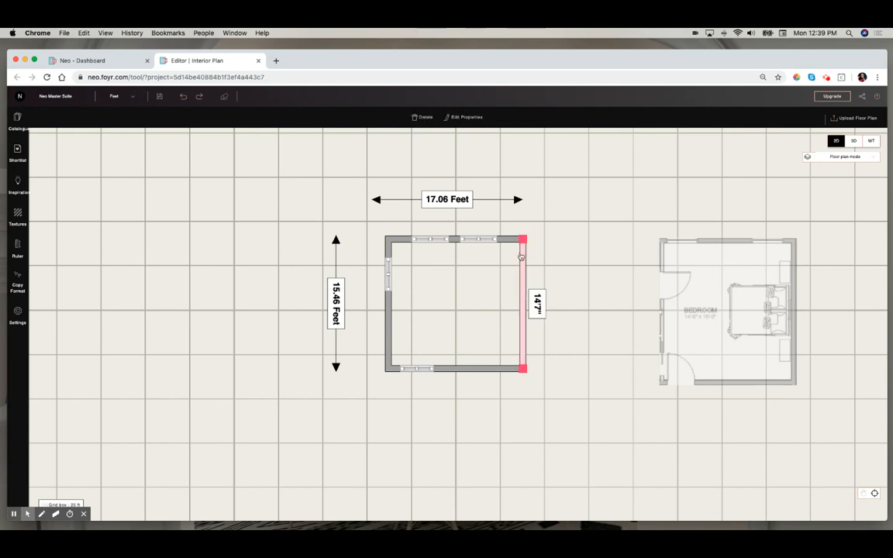
left_click(474, 240)
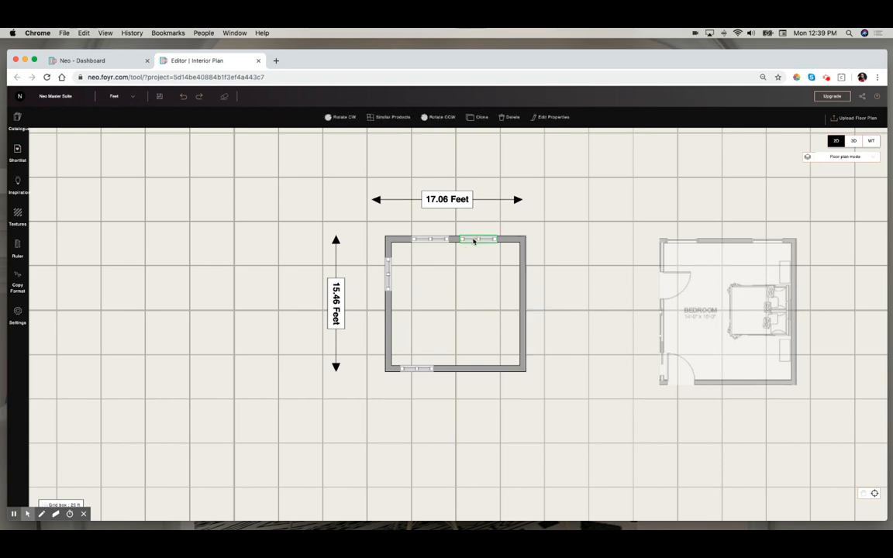
left_click(564, 117)
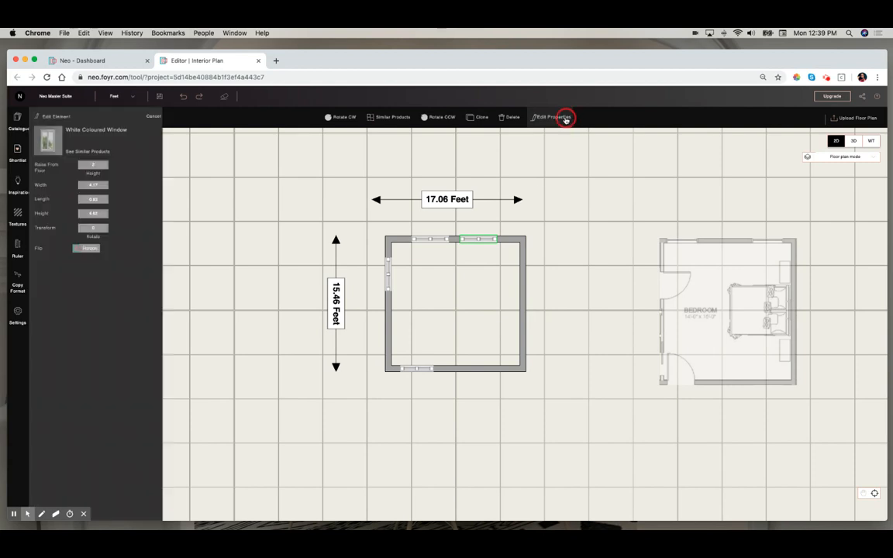
left_click(155, 117)
left_click(525, 300)
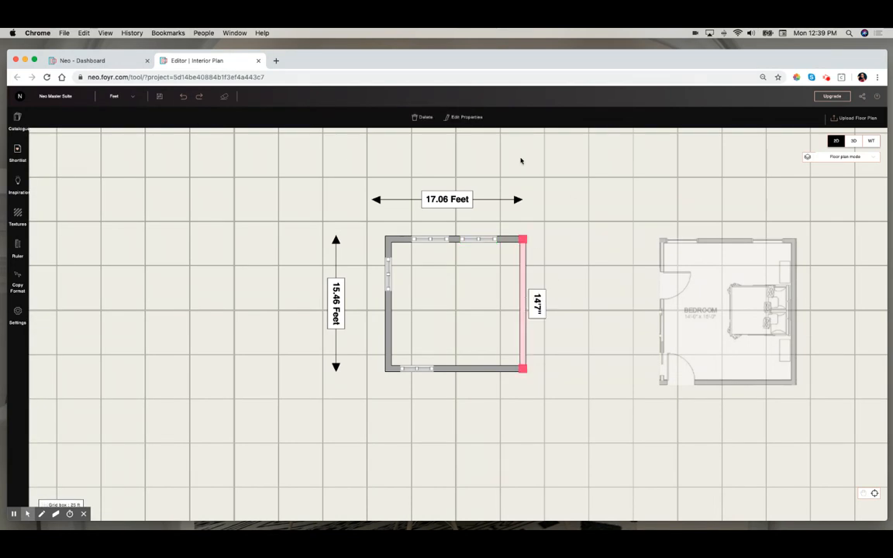
left_click(459, 117)
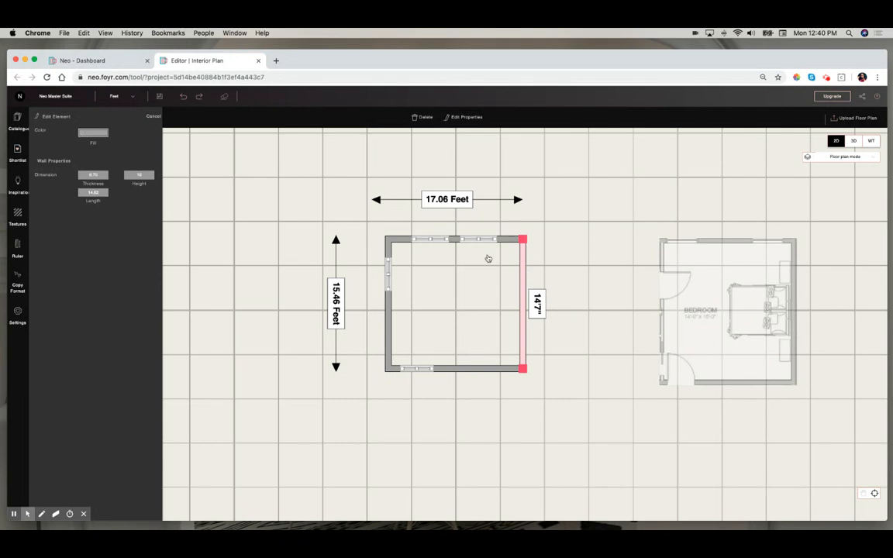
left_click(153, 117)
left_click(434, 286)
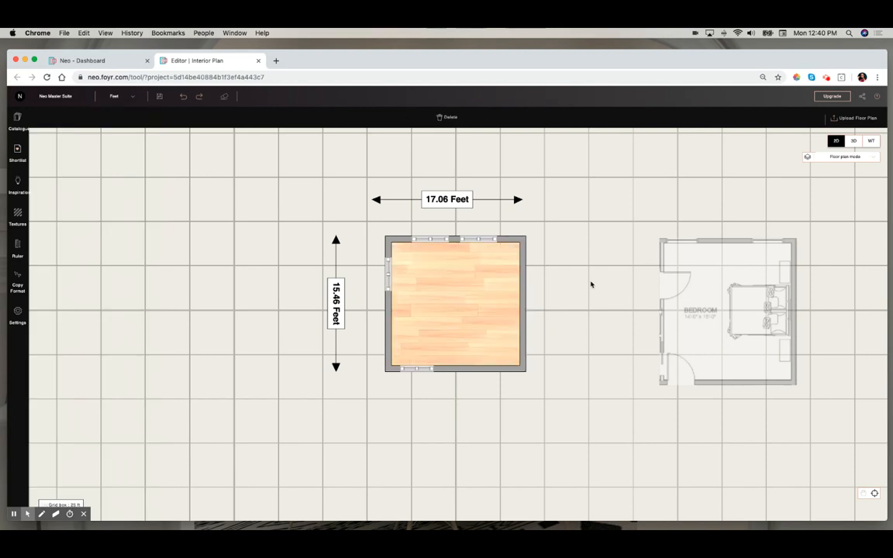
- Browse the catalogue's Bedroom Furniture category and return to the plan
left_click(17, 120)
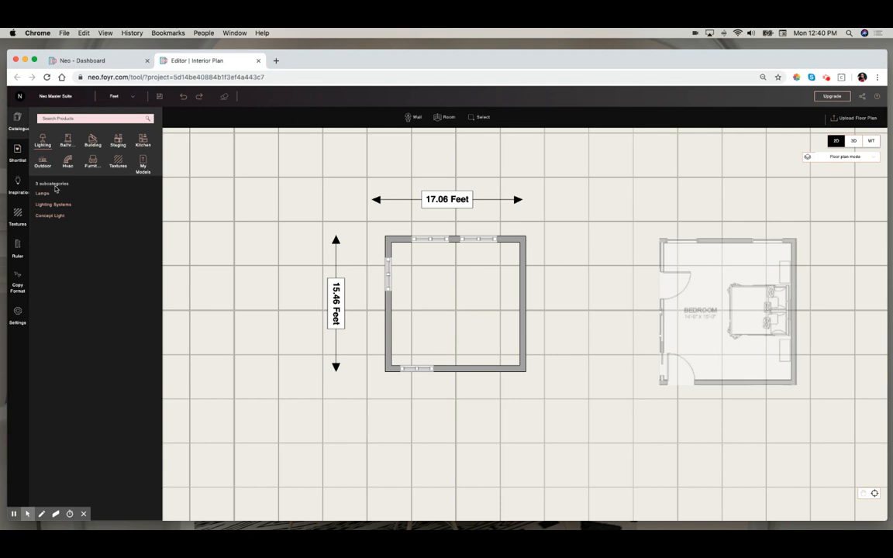
left_click(92, 160)
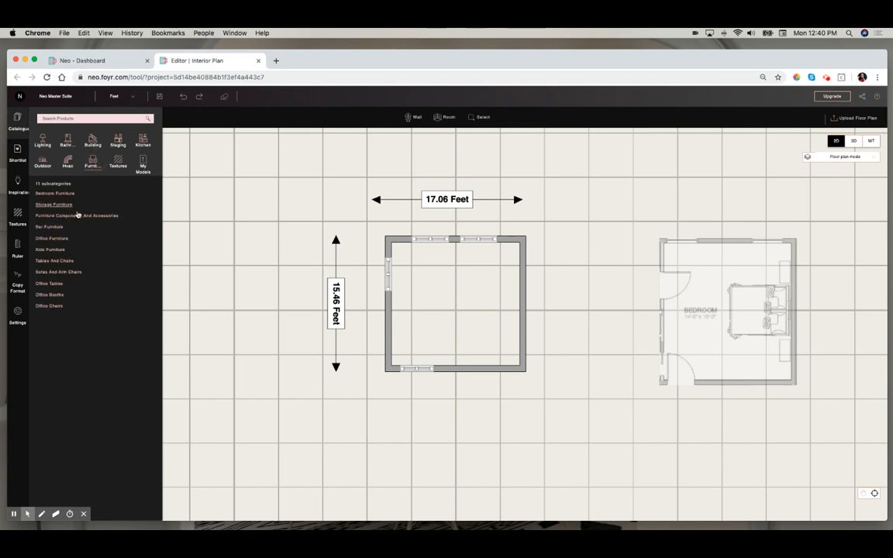
left_click(67, 193)
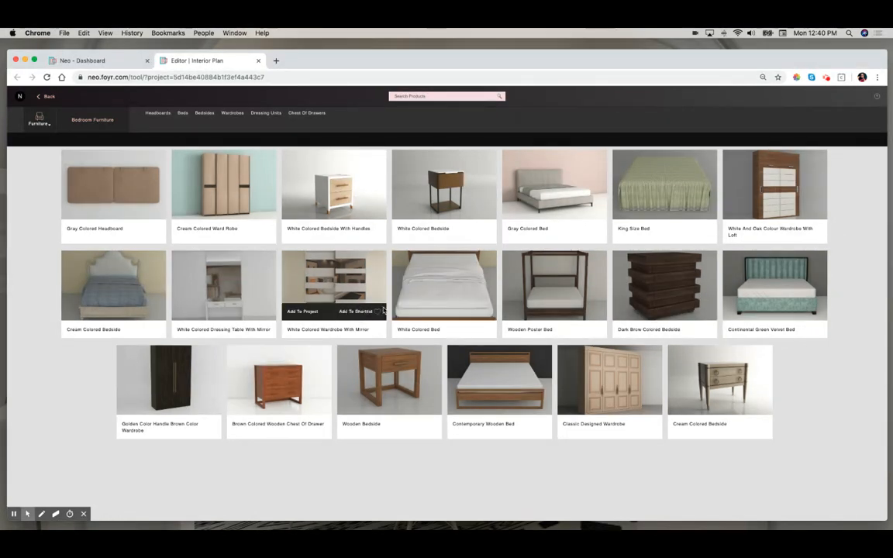
mouse_move(261, 197)
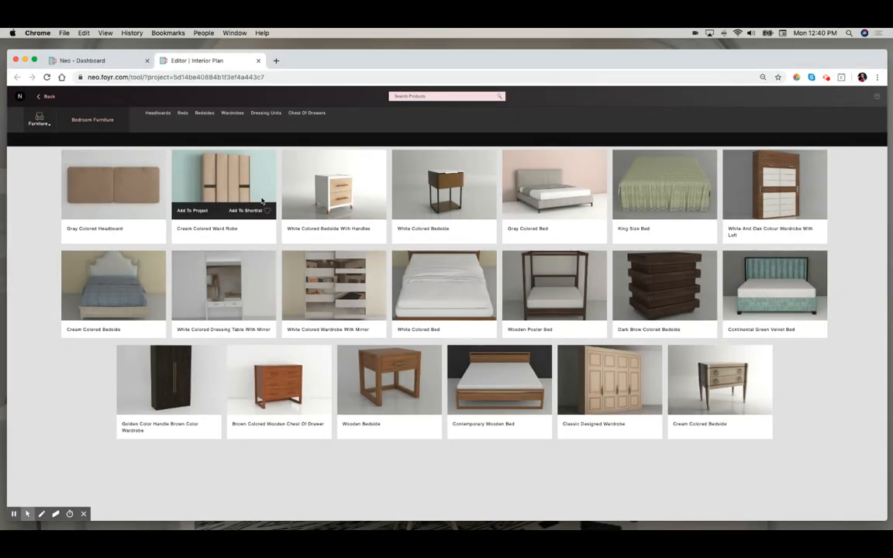
left_click(46, 96)
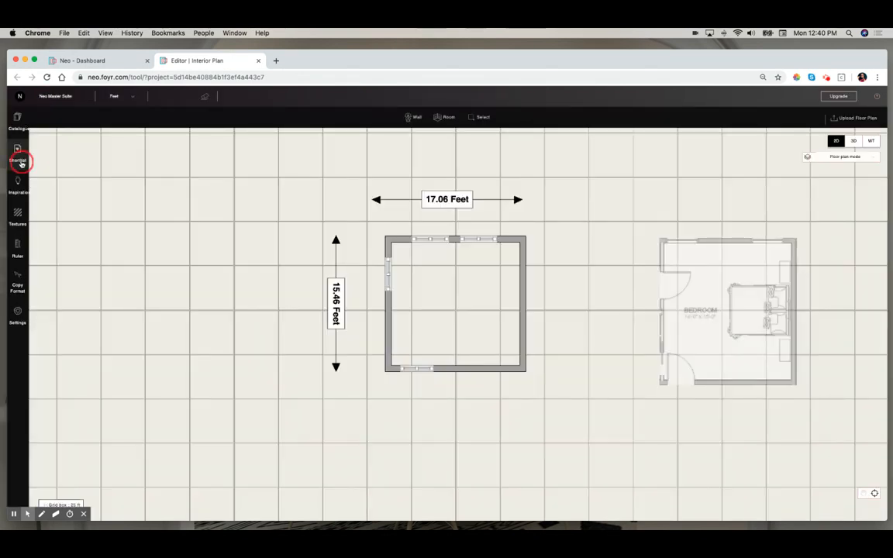
- Place the shortlisted Mid Century Wooden Bed, Bedside and Chest Of Drawer 4'7" Wide inside the room
left_click(19, 154)
left_click(118, 163)
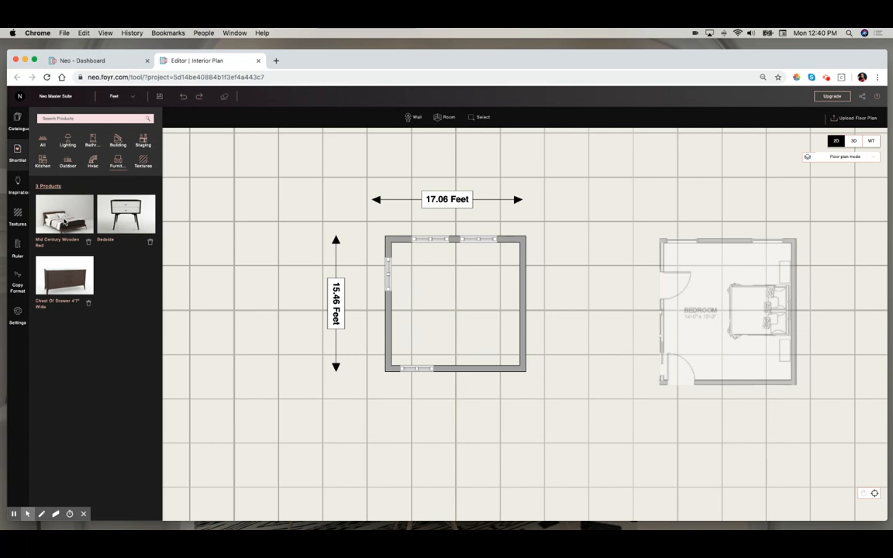
left_click_drag(65, 220, 500, 301)
left_click_drag(127, 211, 503, 348)
left_click_drag(67, 279, 414, 334)
left_click(415, 334)
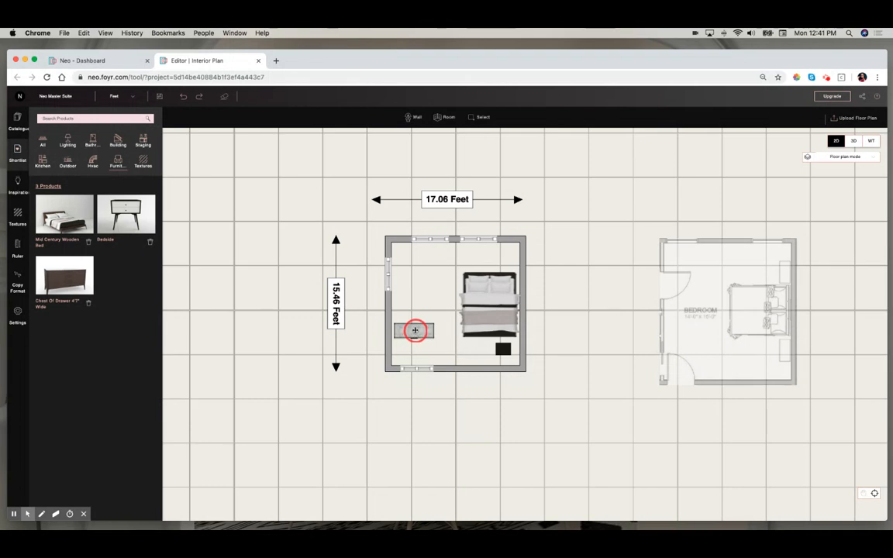
- Rotate the chest of drawers and move it against the left wall
left_click(434, 117)
left_click(434, 120)
left_click(434, 120)
left_click(435, 119)
left_click(434, 119)
left_click(426, 117)
left_click(426, 118)
left_click_drag(415, 335, 398, 330)
- Rotate the bed to 90 degrees and flip it vertically so its headboard sits against the right wall
left_click(490, 315)
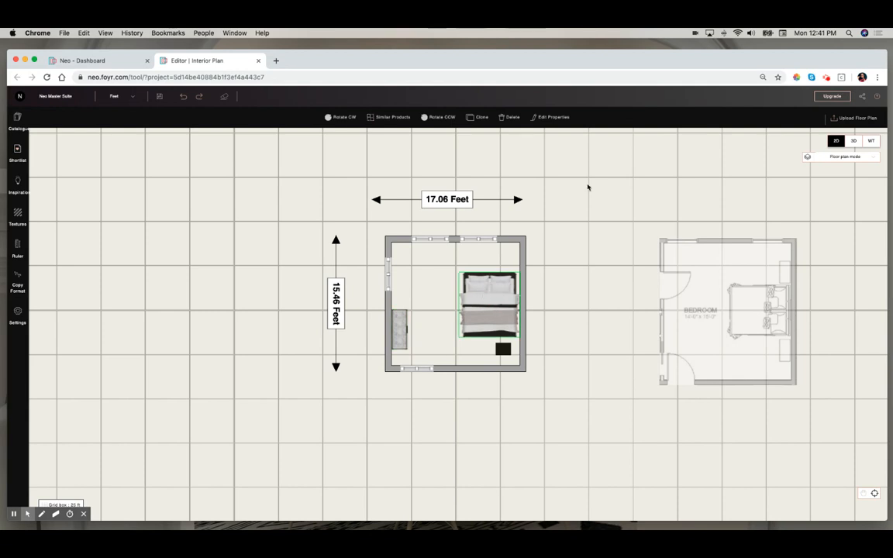
left_click(552, 118)
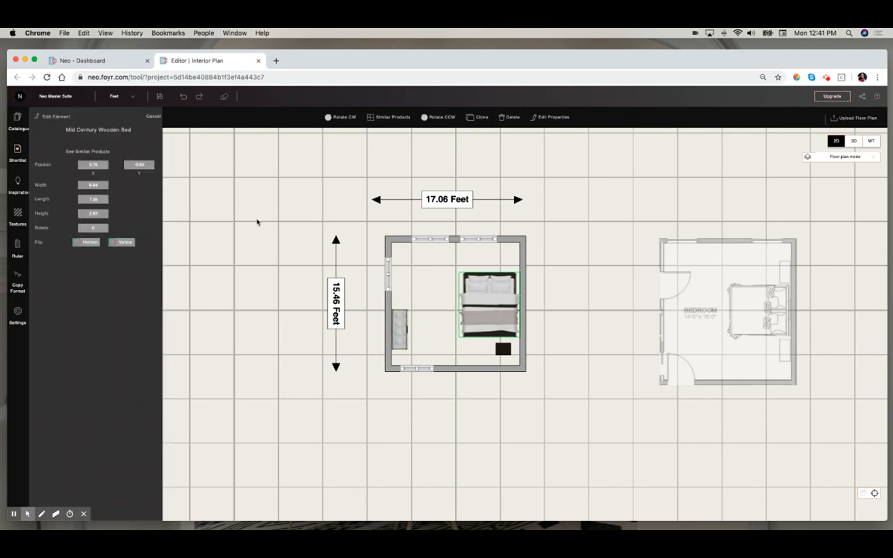
left_click(81, 227)
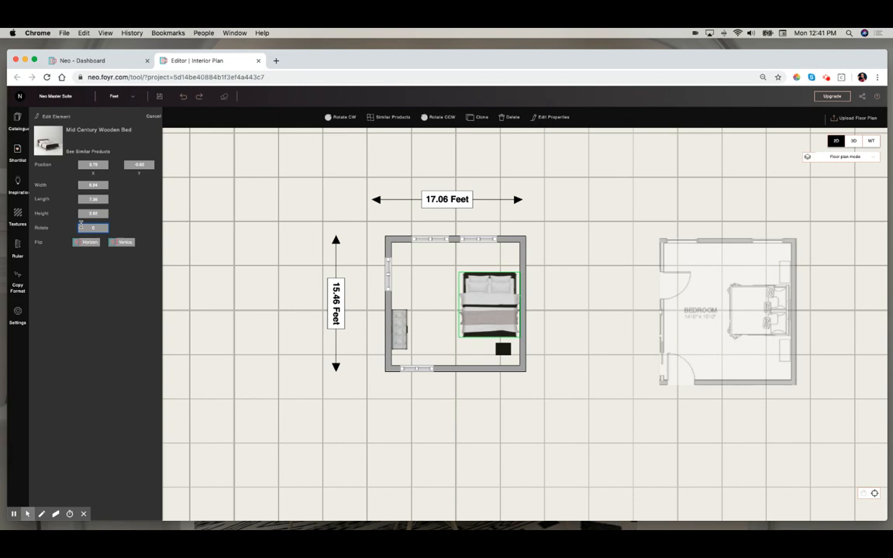
type("90")
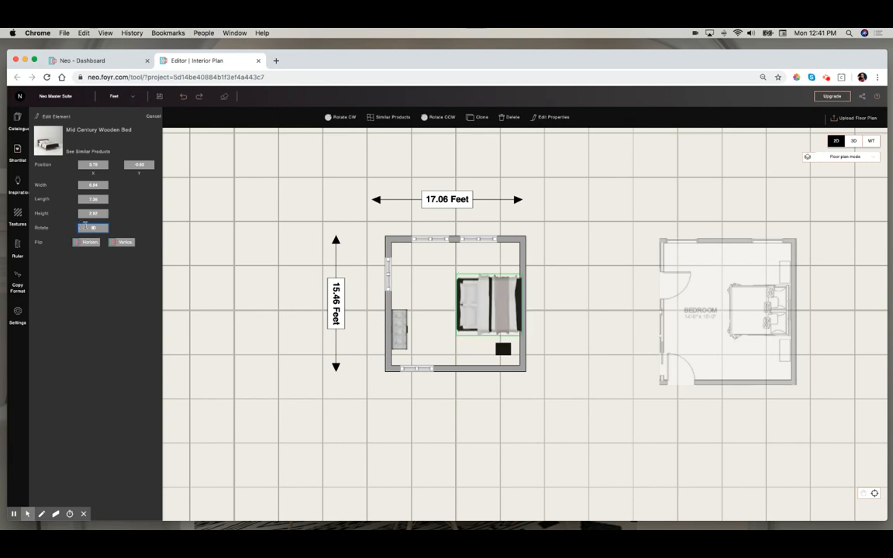
left_click(124, 243)
left_click(488, 311)
left_click_drag(488, 311, 488, 310)
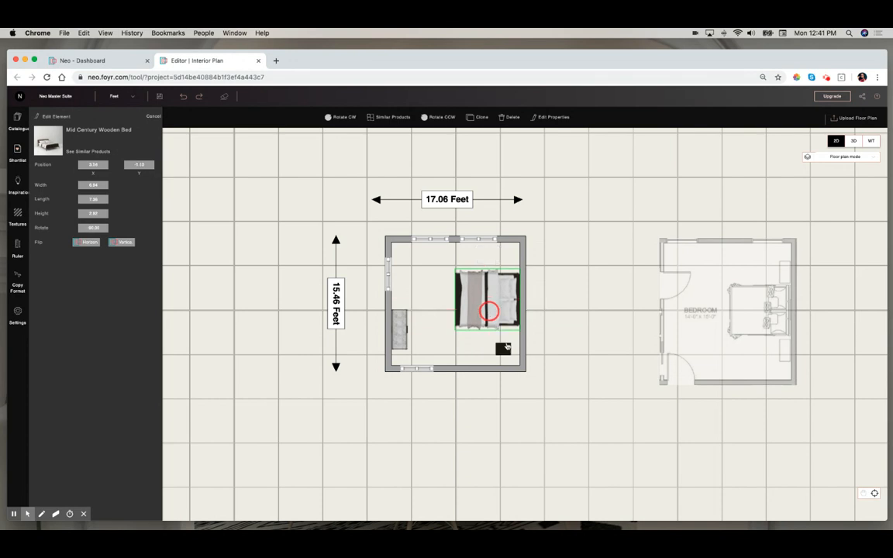
- Rotate the bedside clockwise, clone it, and position the two bedsides on either side of the bed
left_click(507, 351)
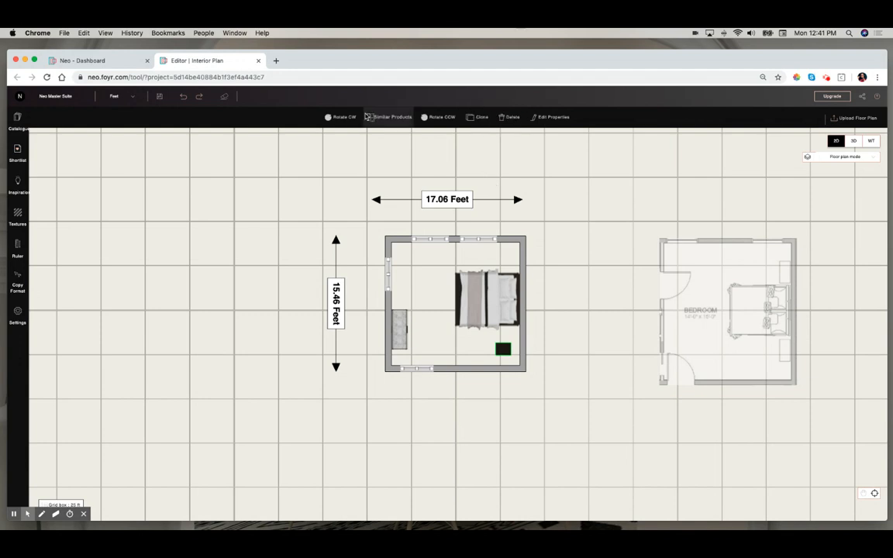
left_click(326, 118)
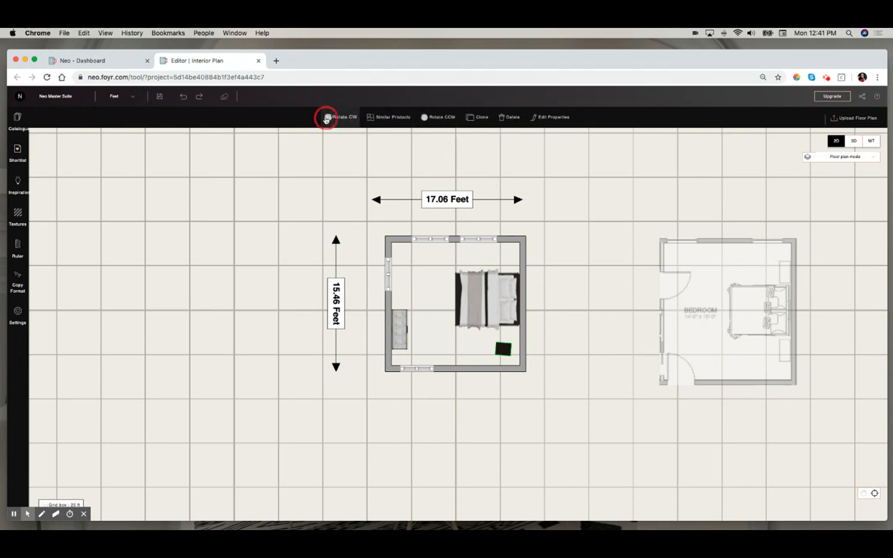
left_click(326, 118)
left_click(326, 118)
left_click(327, 118)
left_click(327, 118)
left_click(469, 117)
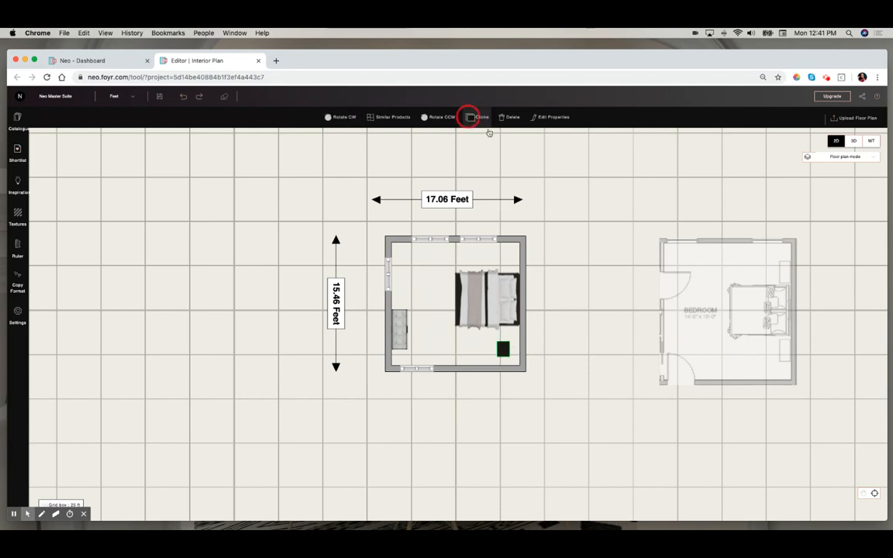
mouse_move(511, 357)
left_mouse_down()
mouse_move(507, 261)
mouse_move(508, 342)
mouse_move(510, 335)
left_mouse_up()
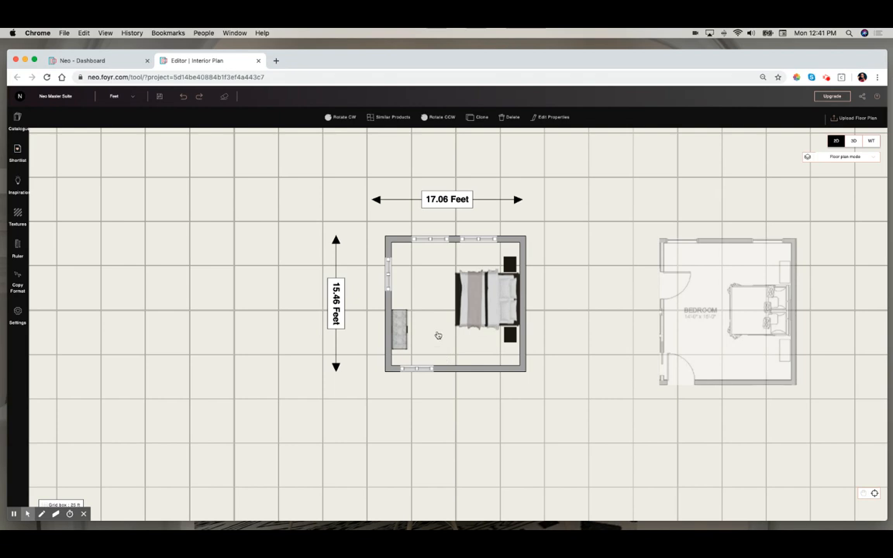
- Switch to 3D and orbit and zoom around the room to inspect the furnished bedroom
left_click(853, 140)
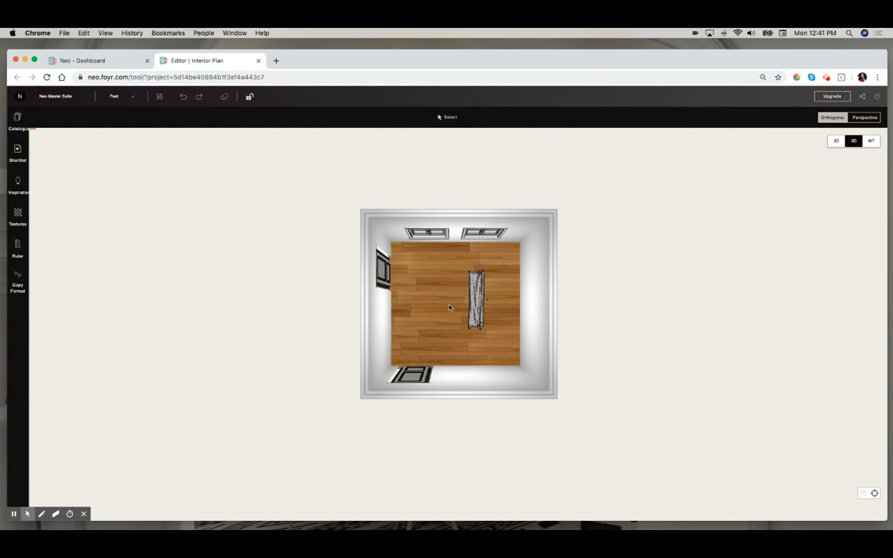
scroll(443, 318, "up", 5)
left_click_drag(439, 334, 523, 294)
left_click_drag(352, 319, 417, 184)
double_click(442, 168)
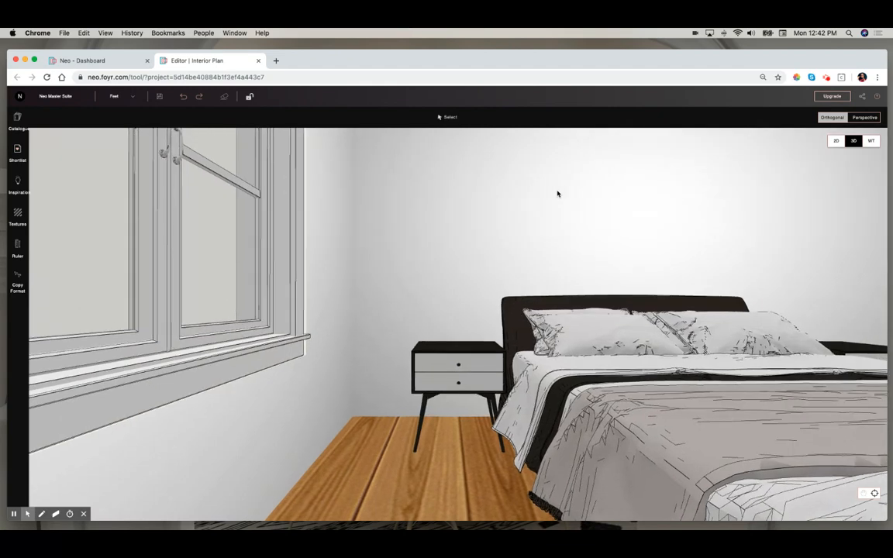
left_click_drag(679, 254, 626, 257)
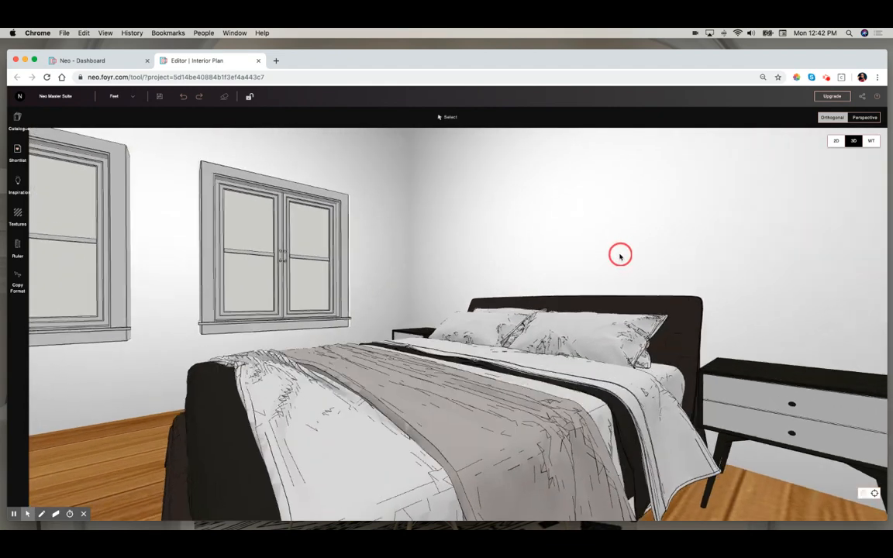
scroll(620, 256, "down", 5)
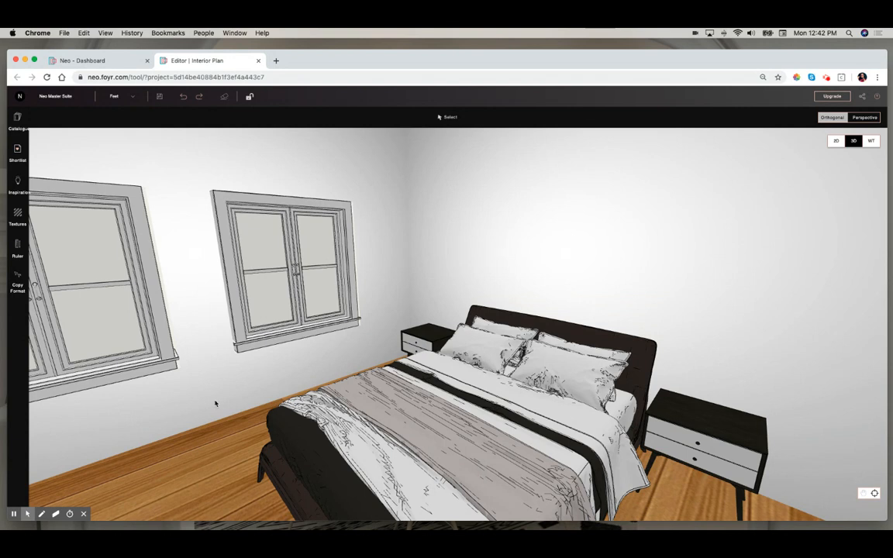
- Open the shortlisted staging items and place the photo frames on the right bedside and the book and vase on the left bedside
left_click(17, 154)
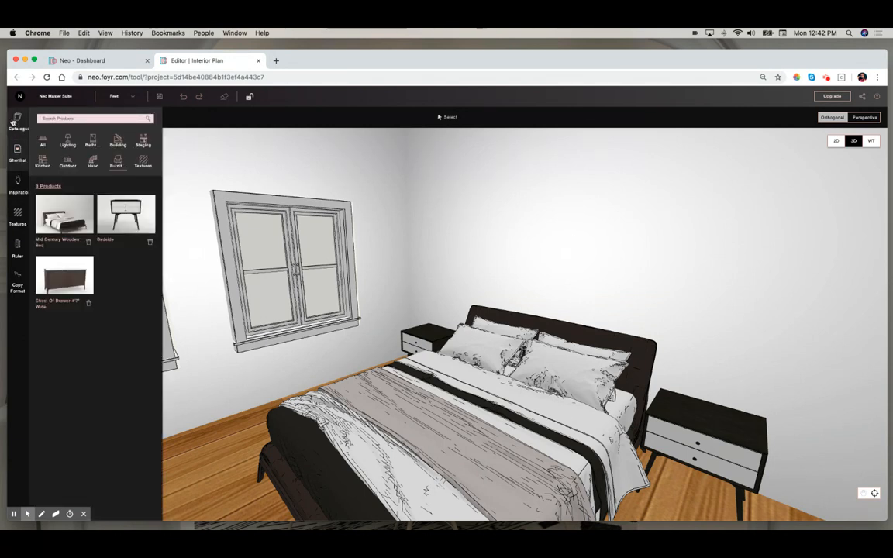
left_click(144, 140)
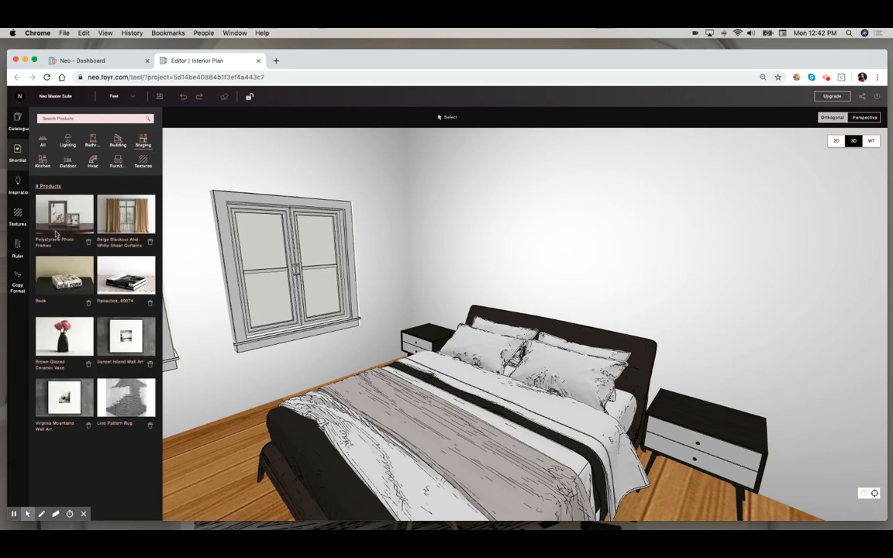
left_click_drag(59, 217, 681, 413)
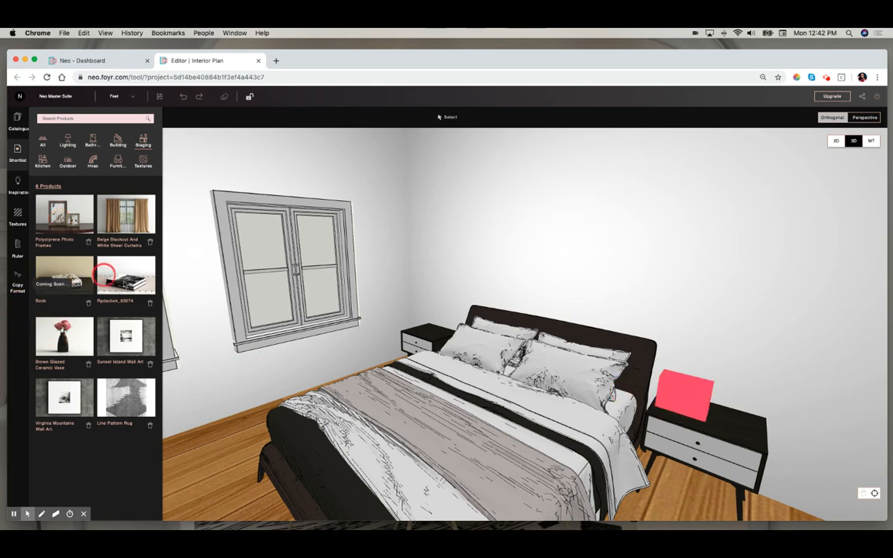
left_click_drag(131, 284, 426, 340)
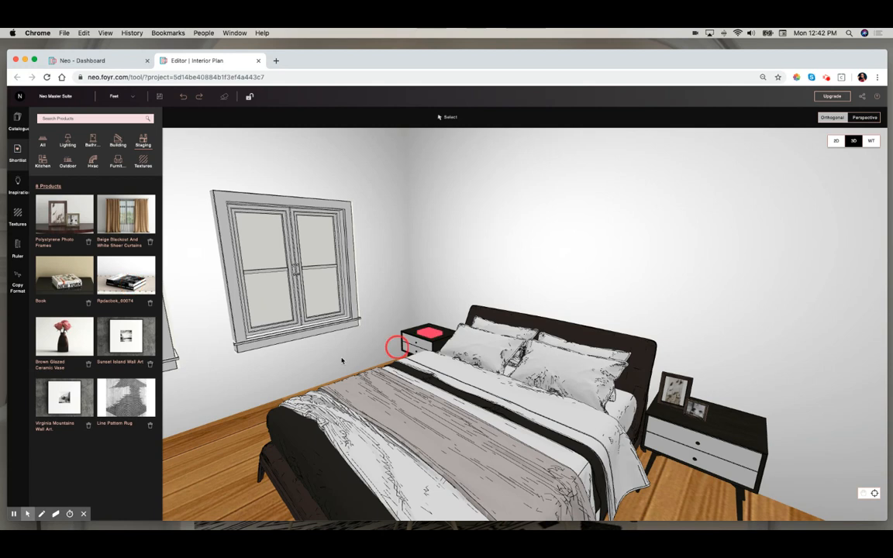
left_click_drag(66, 341, 445, 340)
- Hang the two wall art prints above the bed and the blackout curtains over the window
left_click_drag(65, 397, 529, 265)
left_click_drag(118, 333, 598, 263)
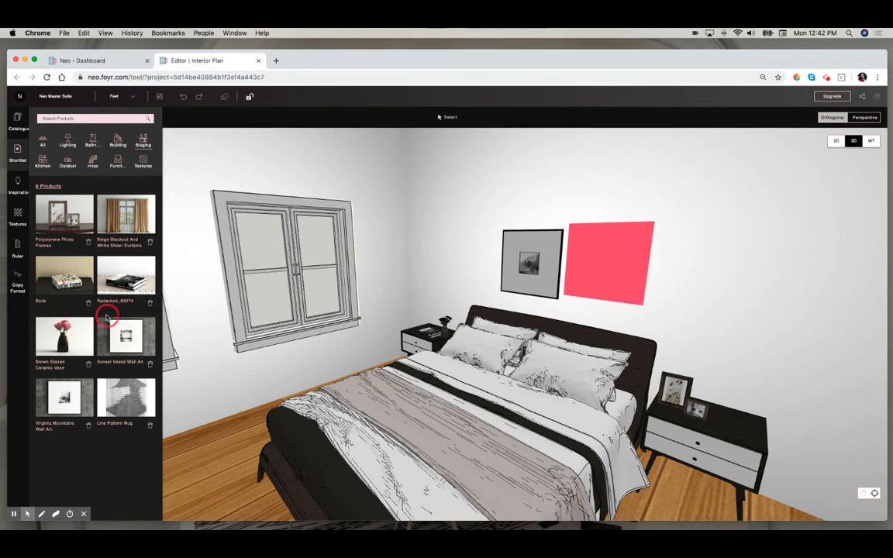
left_click_drag(141, 215, 225, 293)
- Place the Line Pattern Rug on the floor under the bed
left_click(129, 430)
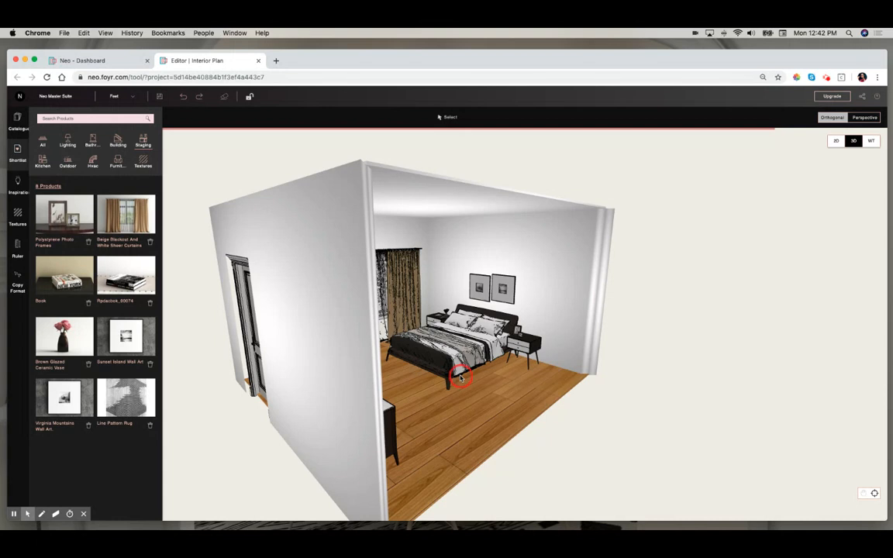
scroll(462, 381, "up", 5)
left_click_drag(461, 382, 390, 453)
left_click_drag(133, 380, 265, 311)
- Set the curtains' width to 12.00 in their properties and nudge them into place at the window
left_click(276, 303)
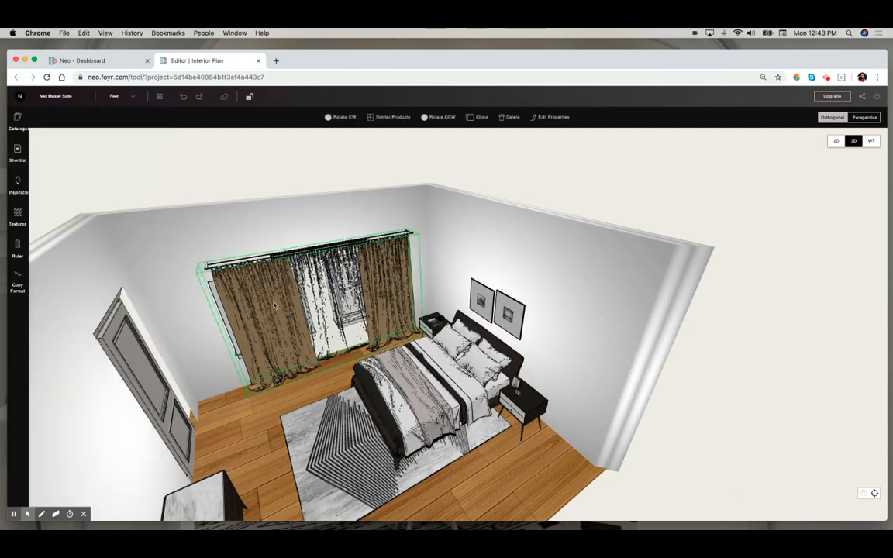
left_click(563, 120)
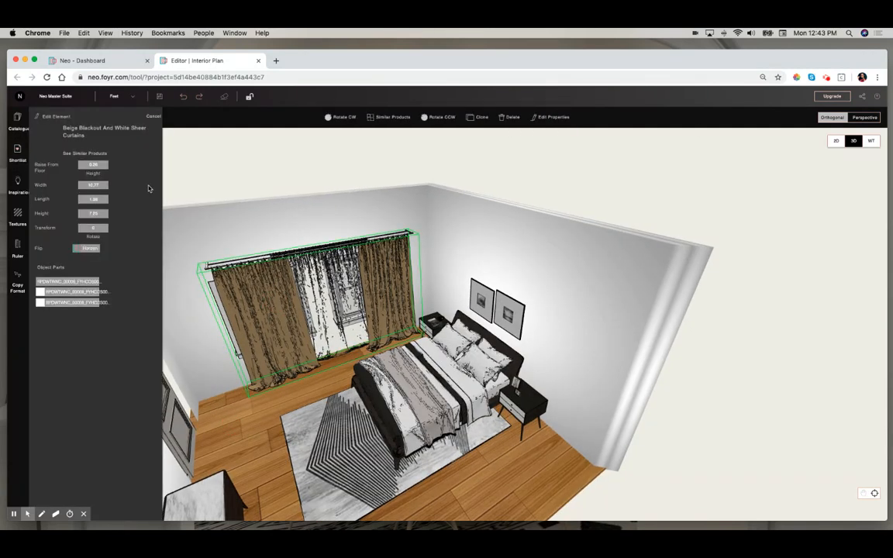
left_click(92, 184)
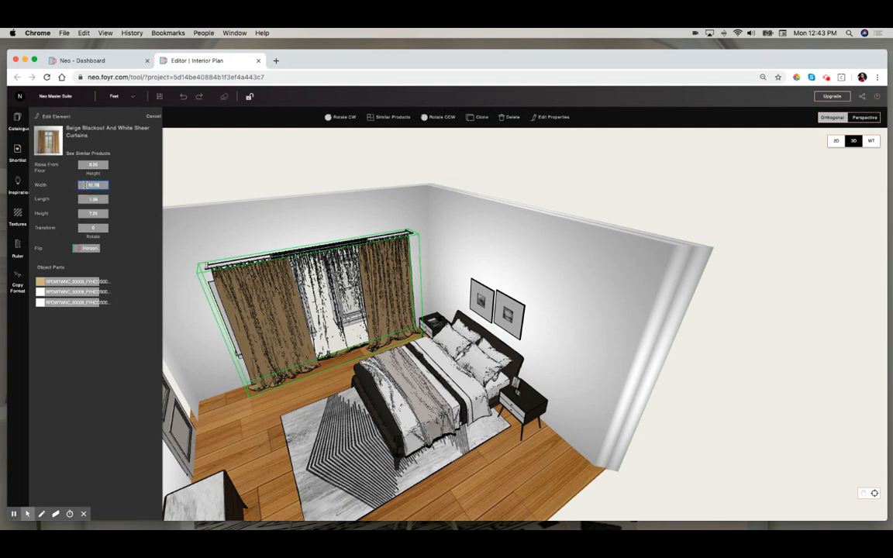
double_click(83, 184)
key("Return")
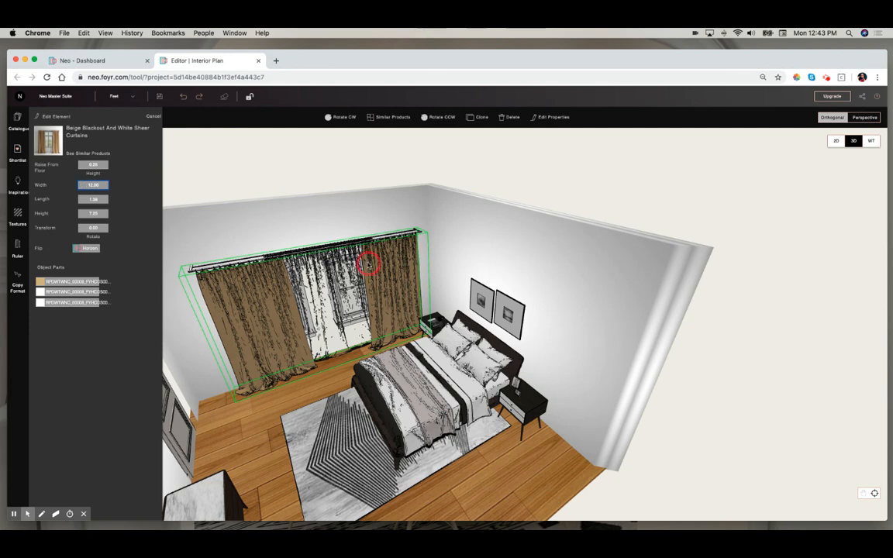
mouse_move(371, 265)
left_mouse_down()
mouse_move(367, 255)
mouse_move(370, 269)
left_mouse_up()
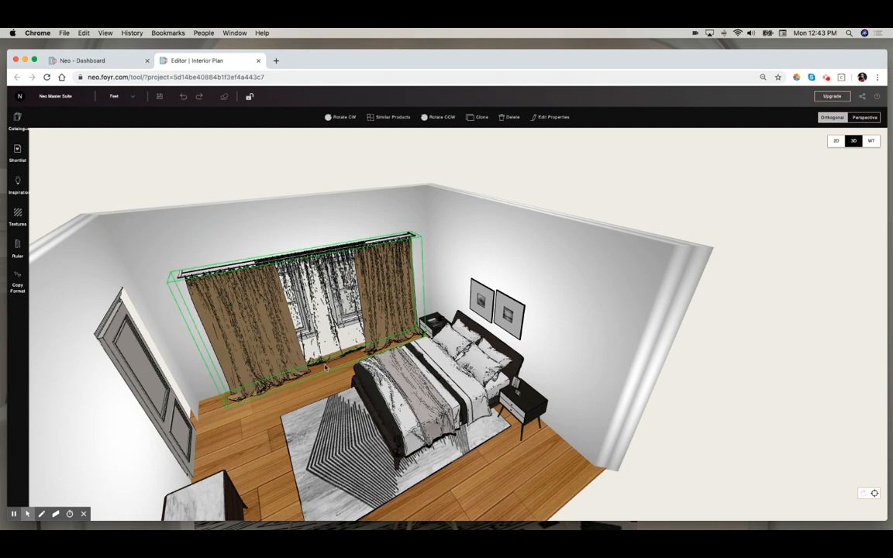
- Select the rug and rotate it in steps to angle it under the bed
left_click_drag(271, 417, 314, 397)
left_click(314, 397)
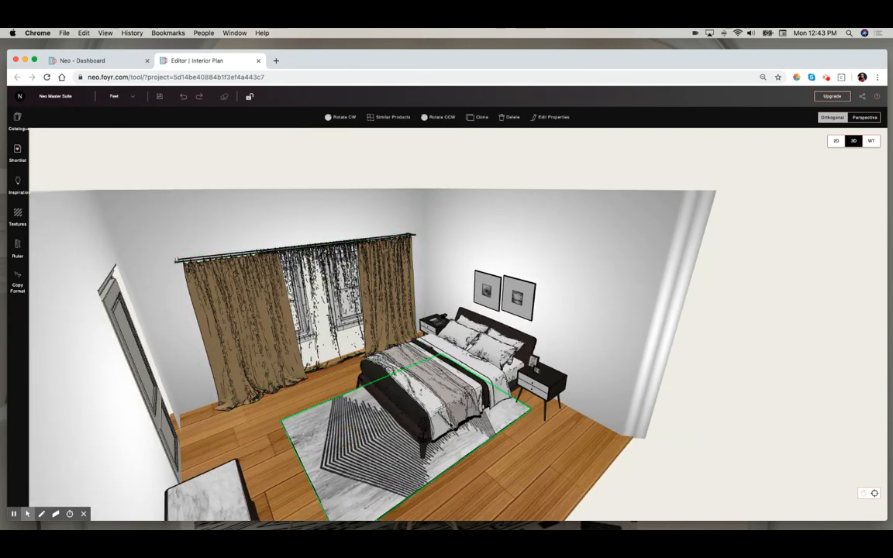
left_click(429, 116)
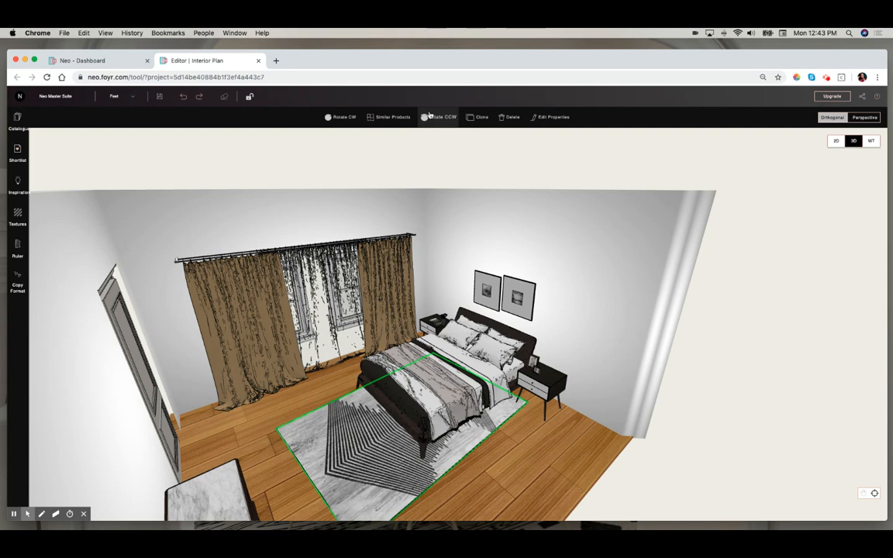
left_click(429, 115)
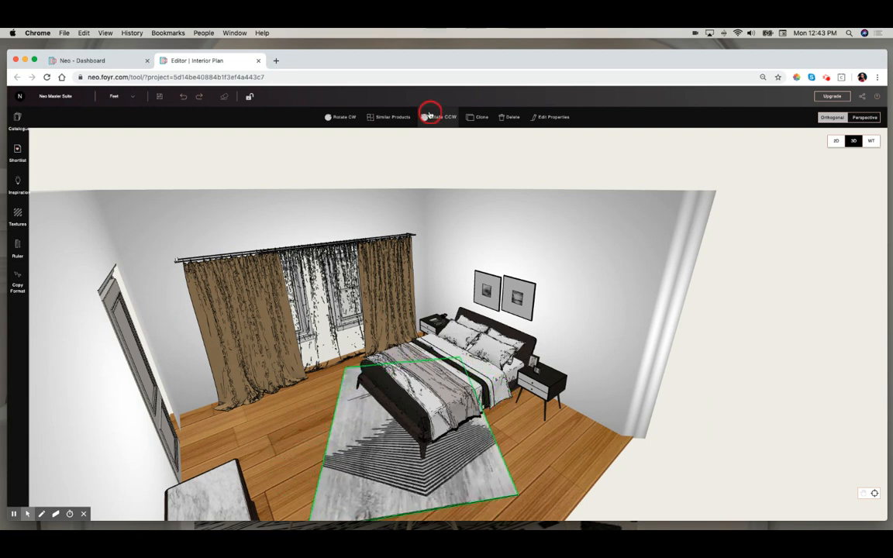
left_click(431, 115)
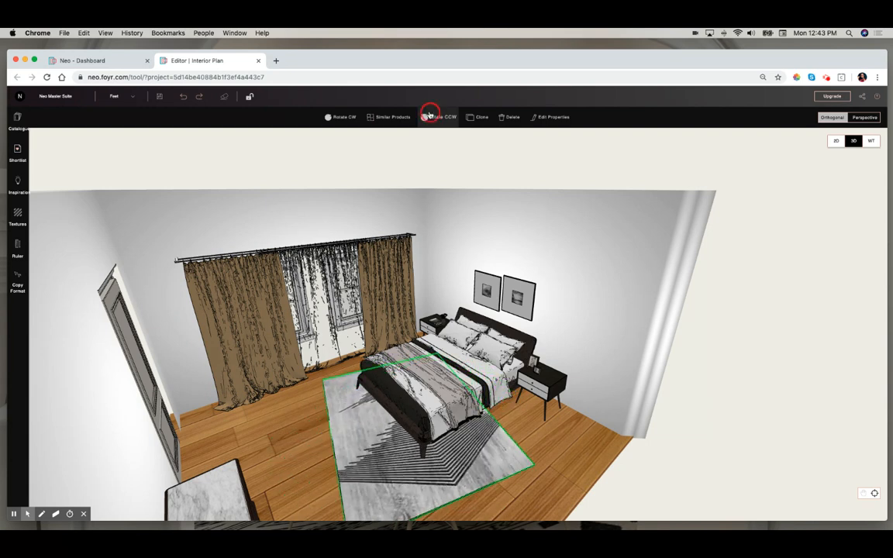
left_click(341, 117)
- Switch to the 2D plan and back to 3D, then orbit to view the whole room
left_click(833, 142)
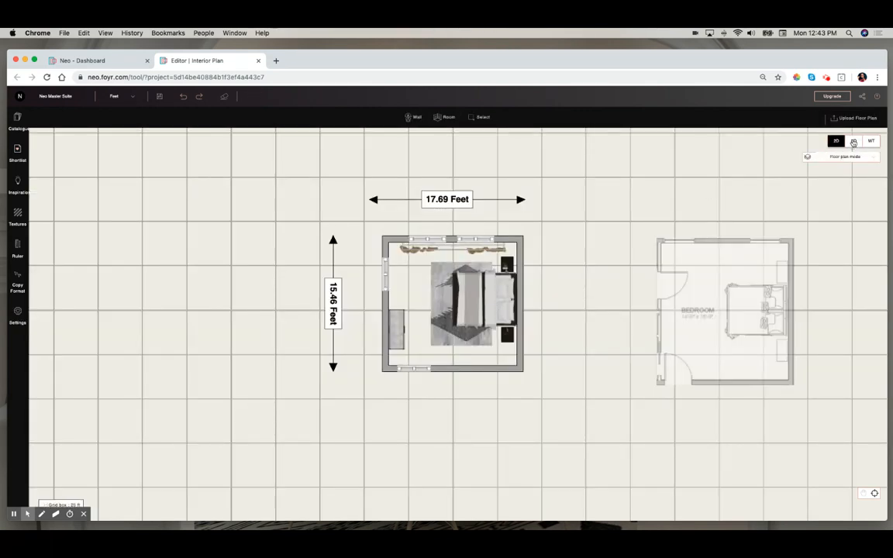
left_click(853, 142)
left_click_drag(409, 290, 508, 244)
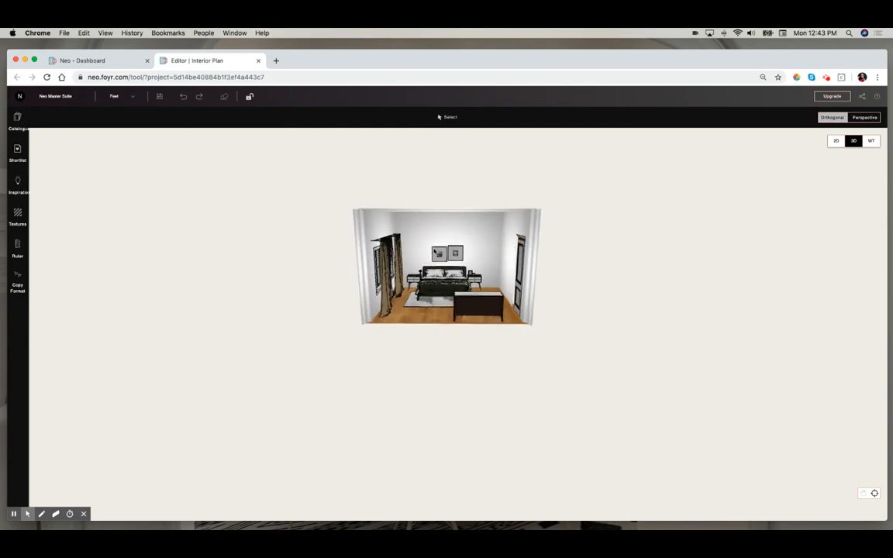
- Adjust the positions of the two wall art pieces above the bed
left_click(438, 255)
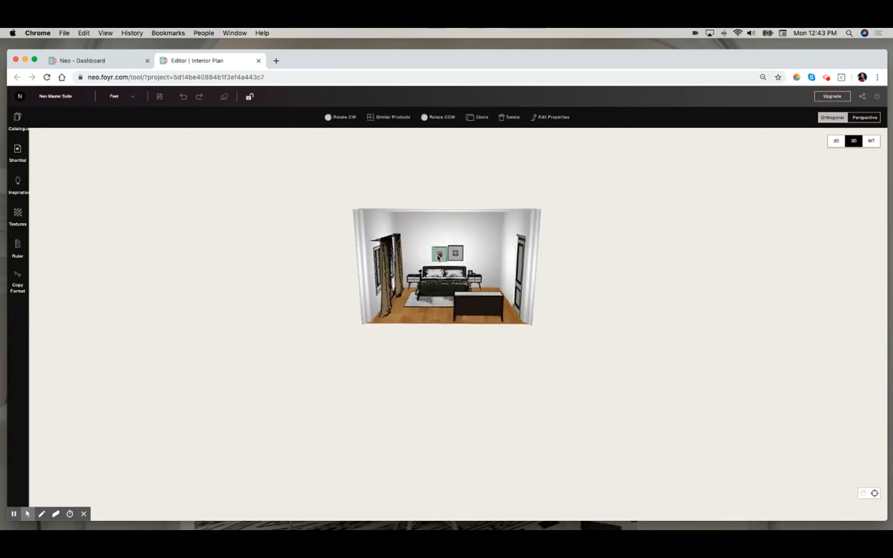
left_click(434, 257)
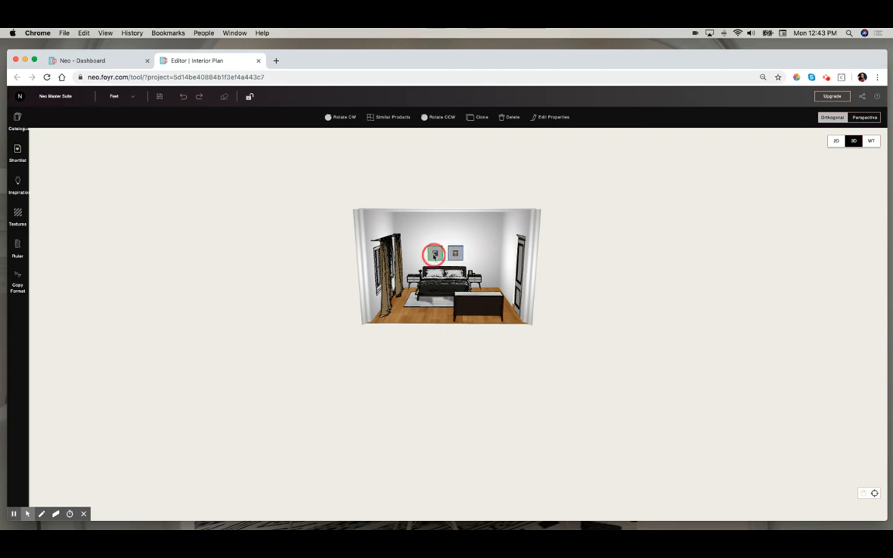
left_click_drag(457, 254, 454, 256)
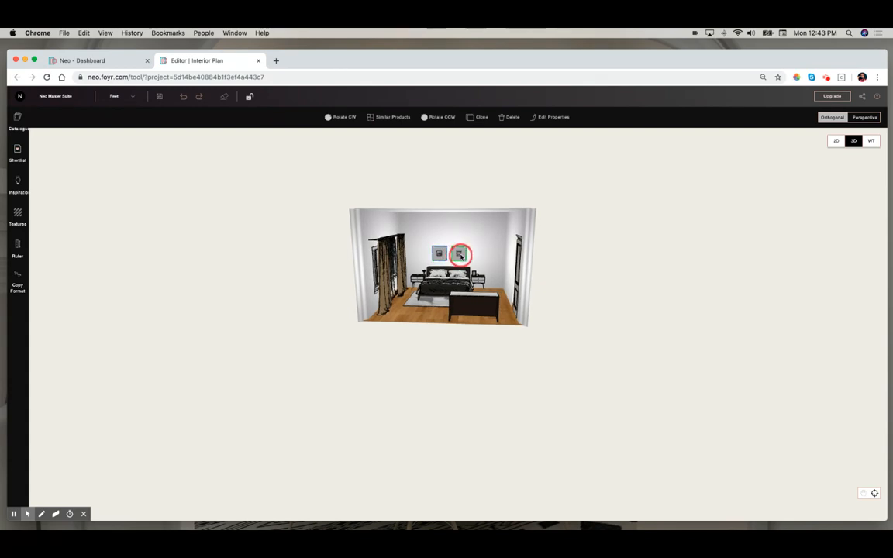
- Place the Tapered Textured Table Lamp from the shortlisted lighting onto the right bedside
left_click_drag(480, 257, 451, 242)
scroll(457, 249, "up", 10)
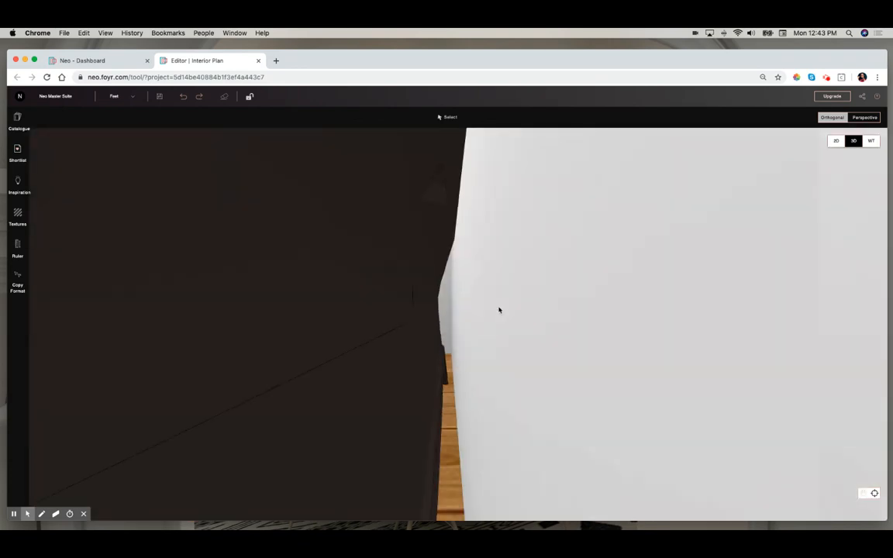
mouse_move(499, 310)
left_mouse_down()
mouse_move(560, 311)
mouse_move(549, 329)
left_mouse_up()
scroll(549, 330, "down", 5)
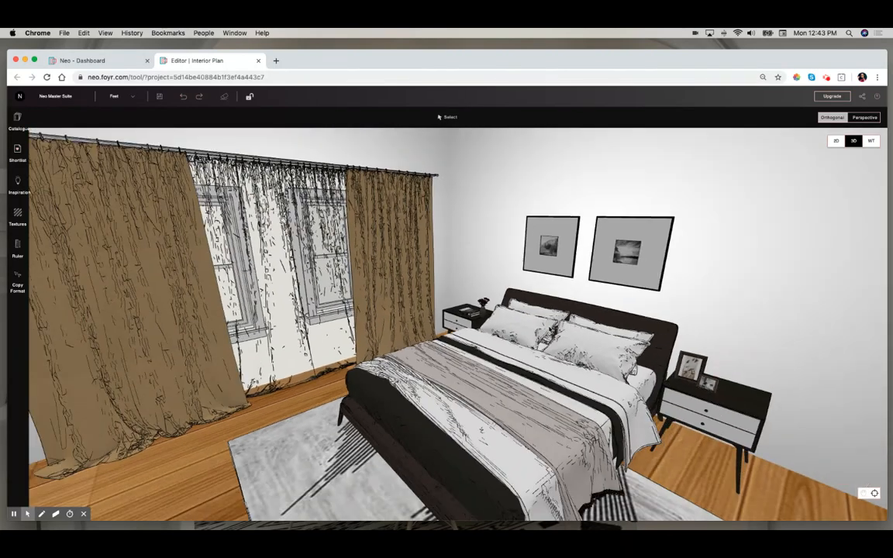
left_click(18, 152)
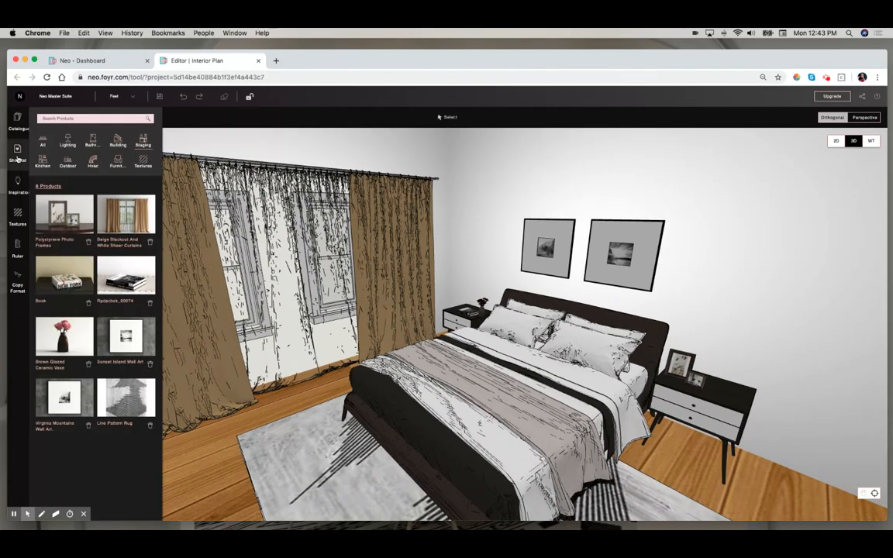
left_click(68, 142)
left_click_drag(64, 224, 722, 394)
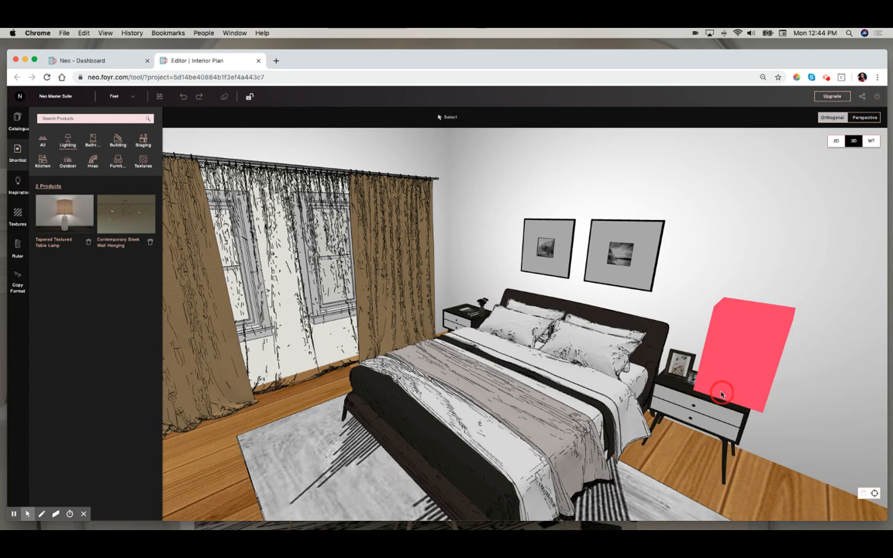
left_click(734, 330)
- Clone the table lamp and move the copy to the left bedside
left_click(478, 116)
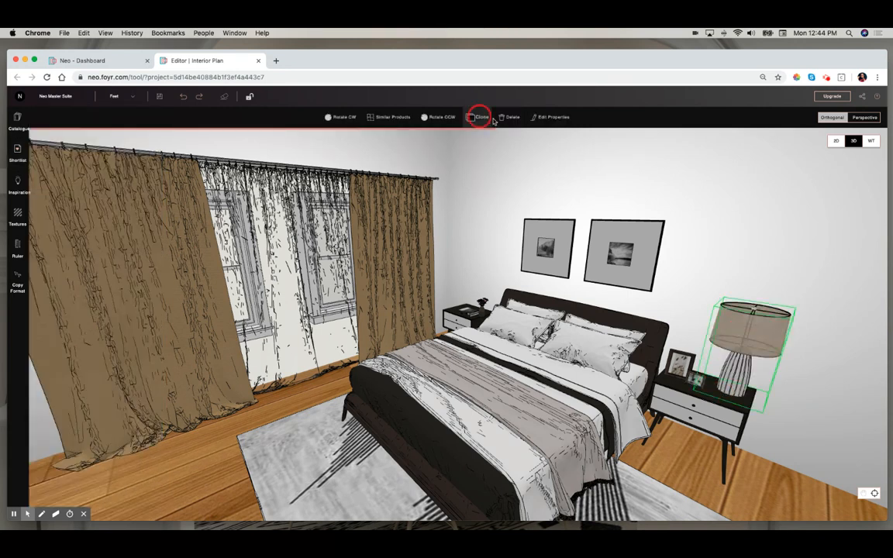
left_click(799, 367)
mouse_move(790, 375)
left_mouse_down()
mouse_move(415, 357)
mouse_move(489, 242)
mouse_move(470, 310)
mouse_move(490, 283)
mouse_move(488, 269)
mouse_move(482, 301)
mouse_move(504, 360)
mouse_move(467, 373)
mouse_move(424, 369)
mouse_move(500, 288)
left_mouse_up()
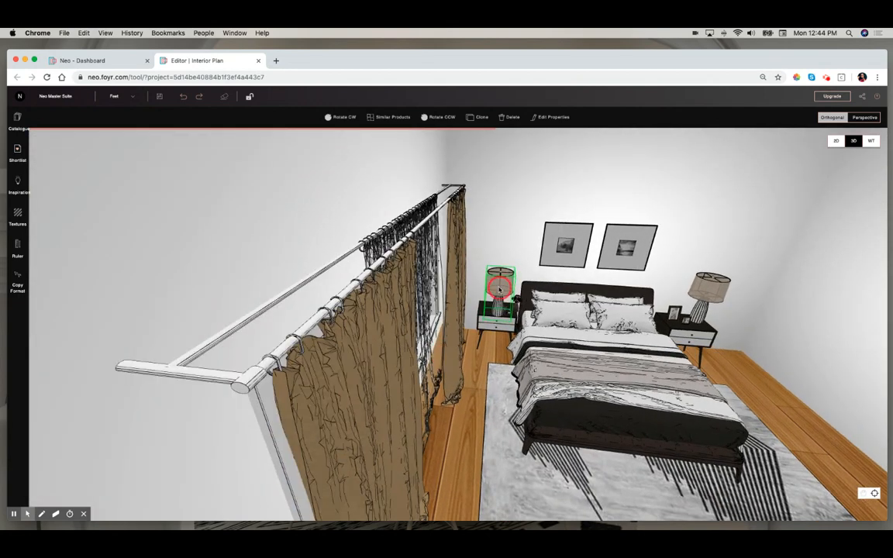
- Position the cloned lamp precisely on the left bedside top
scroll(500, 289, "up", 10)
left_click_drag(458, 424, 410, 345)
left_click_drag(402, 476, 398, 431)
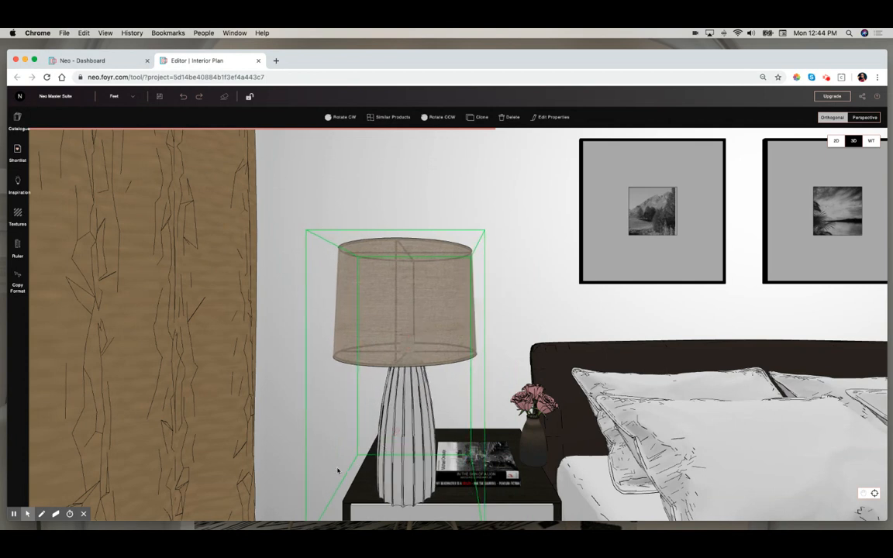
left_click_drag(310, 460, 332, 411)
left_click_drag(585, 395, 535, 437)
scroll(533, 438, "down", 8)
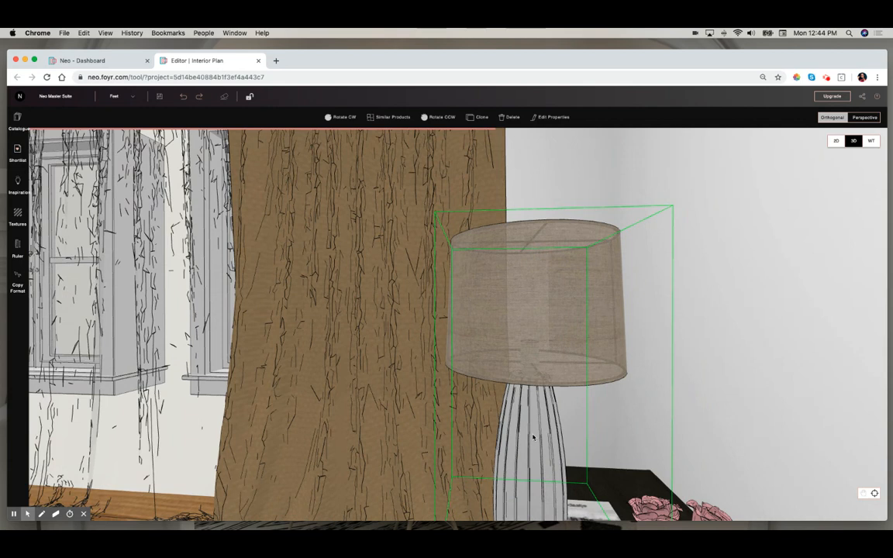
scroll(532, 438, "down", 1)
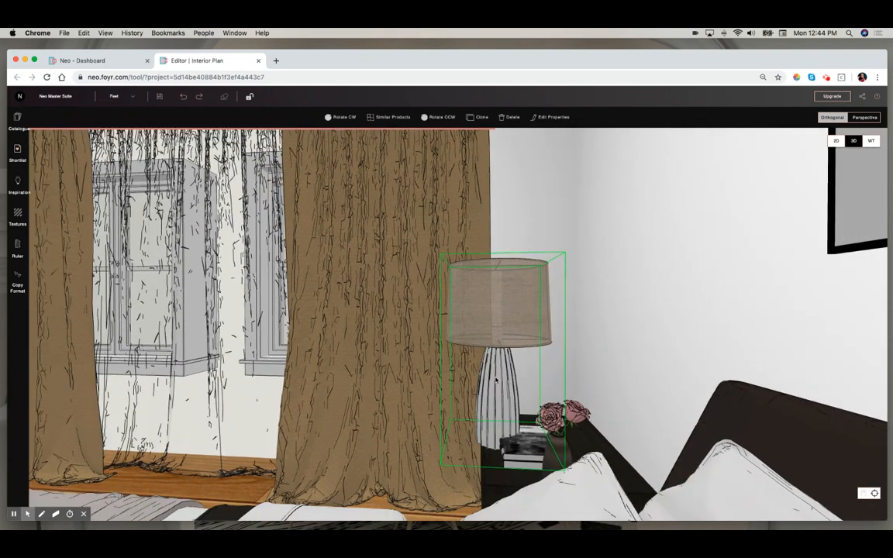
left_click_drag(496, 400, 584, 305)
left_click_drag(403, 517, 504, 529)
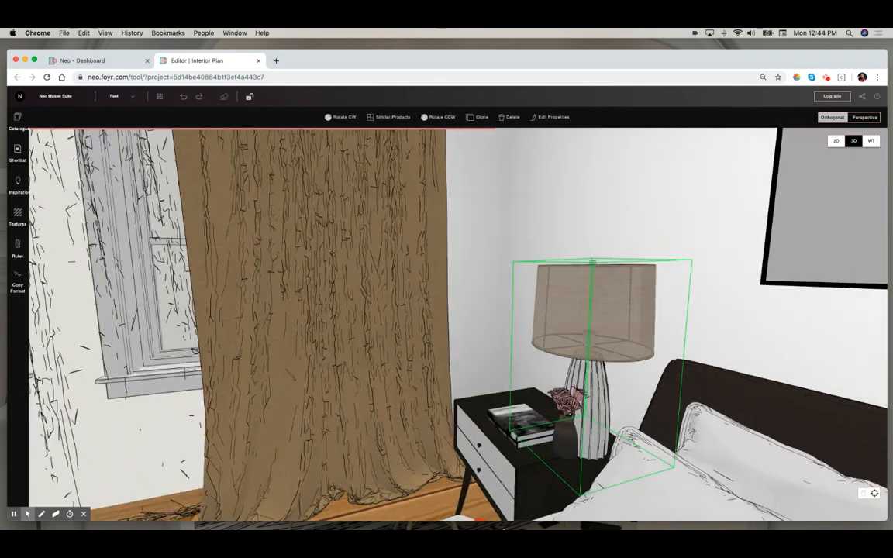
left_click_drag(455, 464, 420, 302)
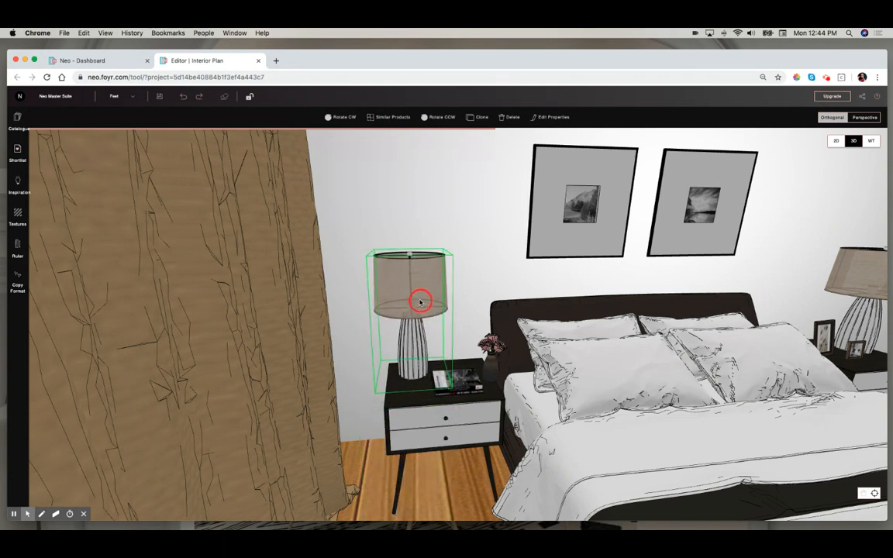
- Rearrange the vase on the left bedside so it sits beside the lamp
left_click(457, 392)
mouse_move(456, 391)
left_mouse_down()
mouse_move(448, 391)
mouse_move(484, 356)
mouse_move(467, 360)
mouse_move(479, 363)
left_mouse_up()
left_click_drag(469, 460, 433, 479)
scroll(432, 479, "down", 5)
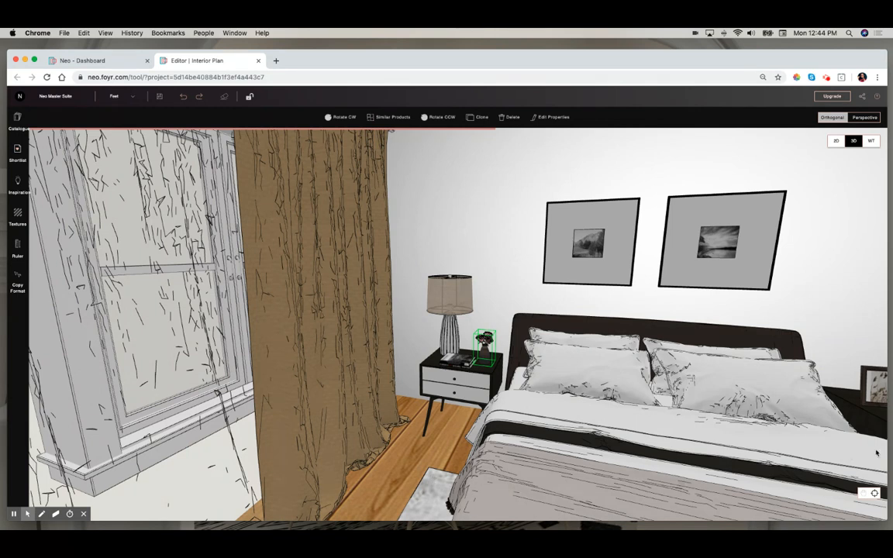
scroll(721, 398, "down", 10)
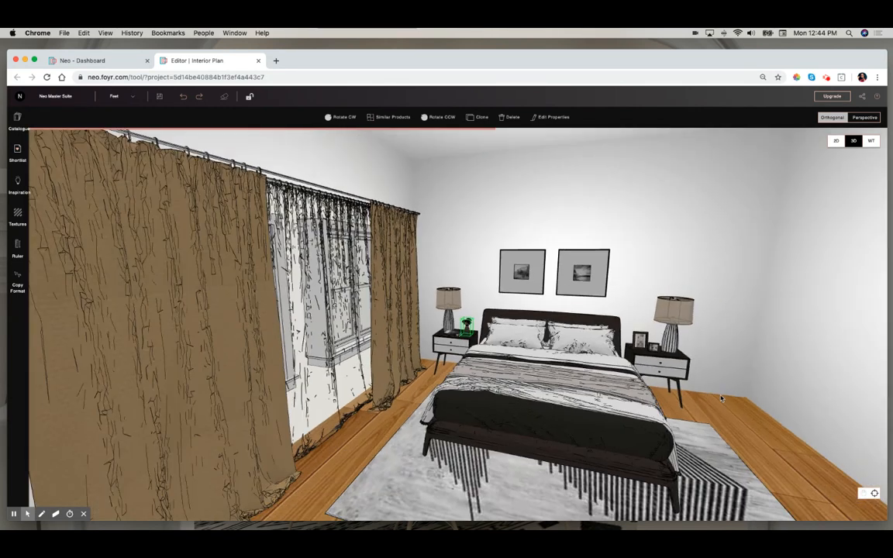
- Rotate the photo frames on the right bedside counter-clockwise and deselect them
left_click(638, 342)
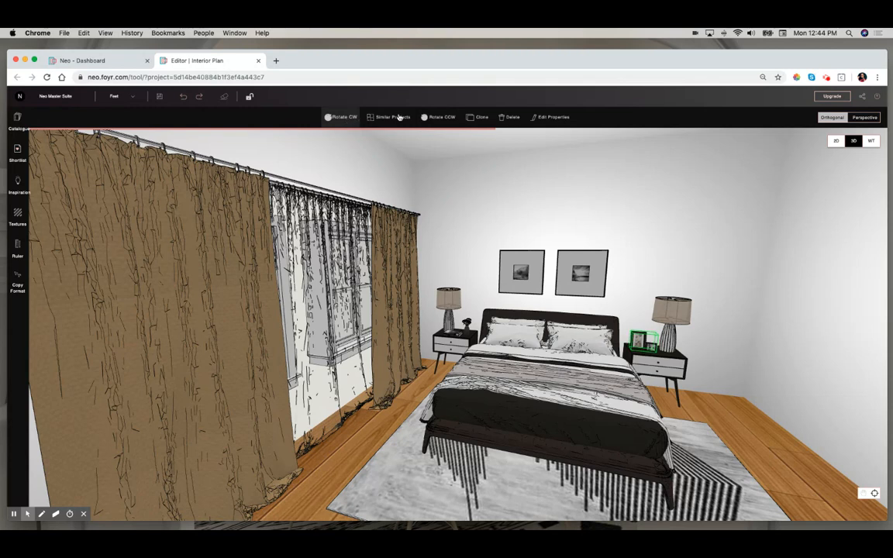
left_click(450, 116)
left_click(706, 225)
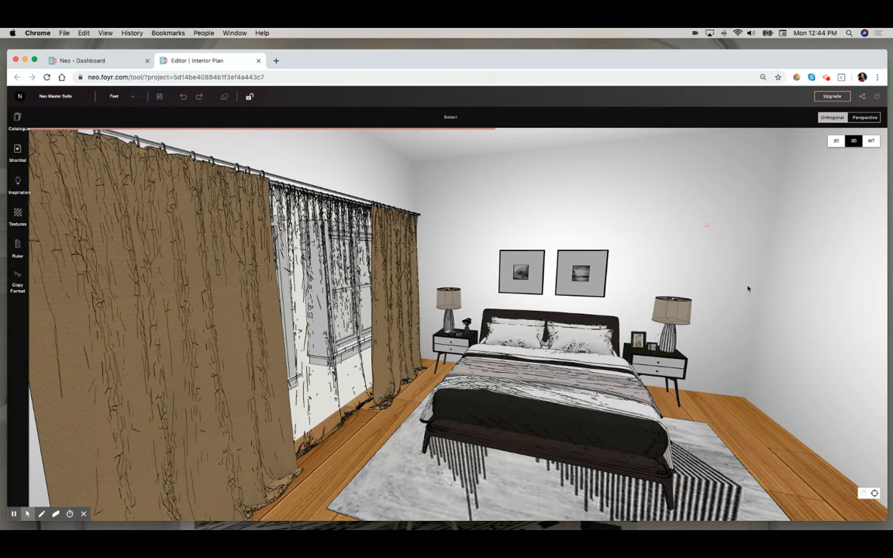
left_click_drag(776, 421, 744, 434)
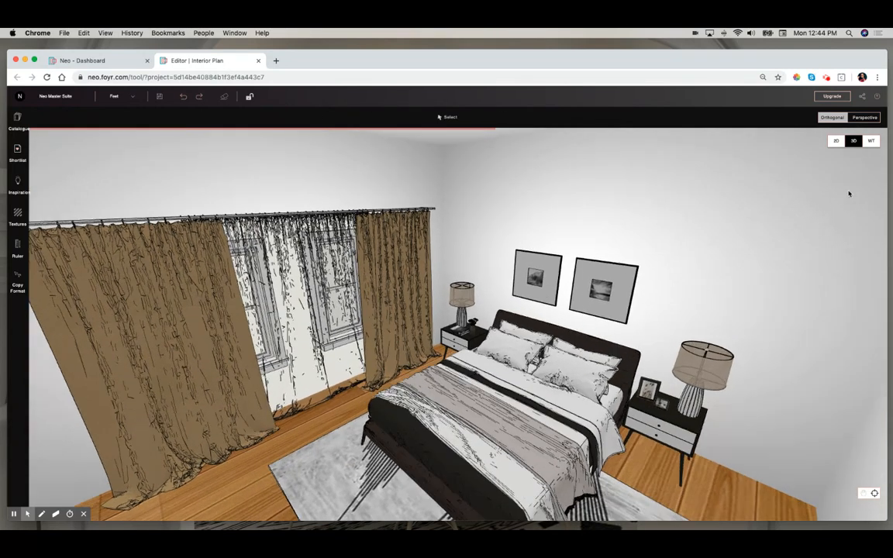
- Switch the 2D plan to ceiling plan mode and place the shortlisted Contemporary Sleek Wall Hanging light at the room's centre
left_click(836, 141)
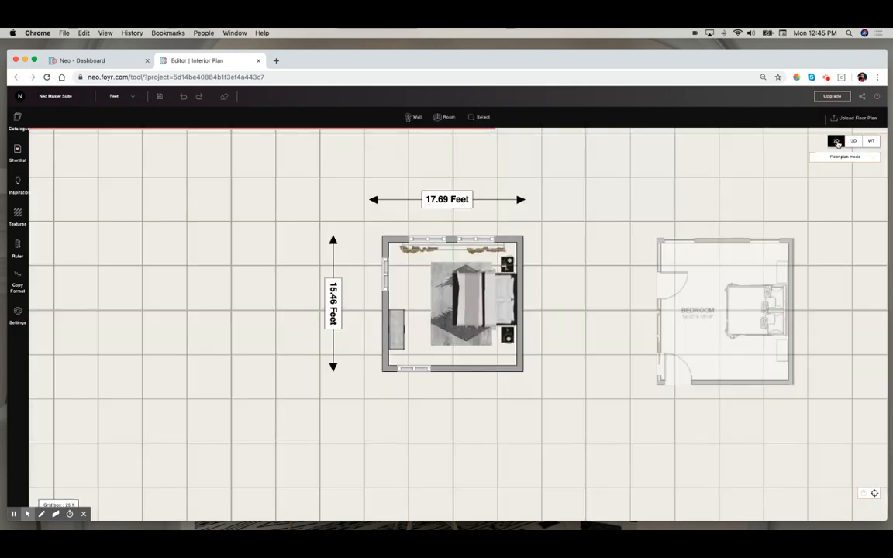
left_click(855, 159)
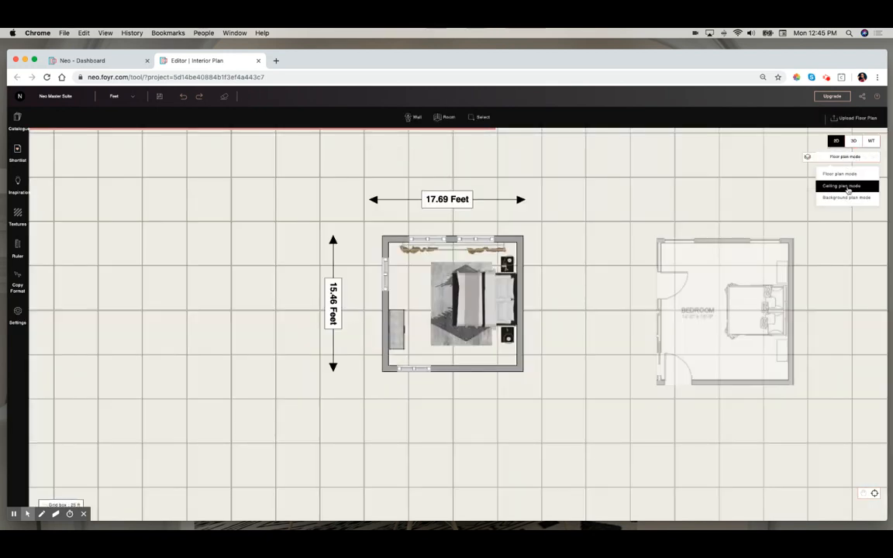
left_click(847, 185)
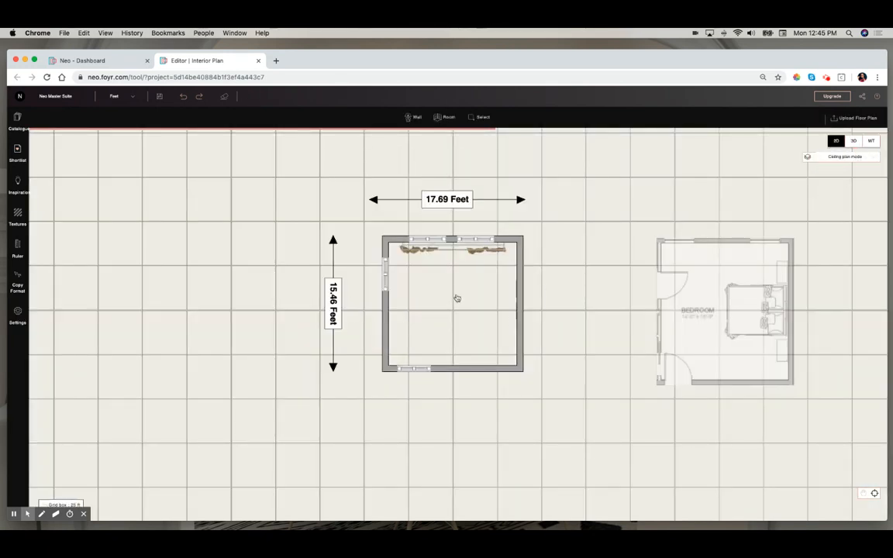
left_click(24, 158)
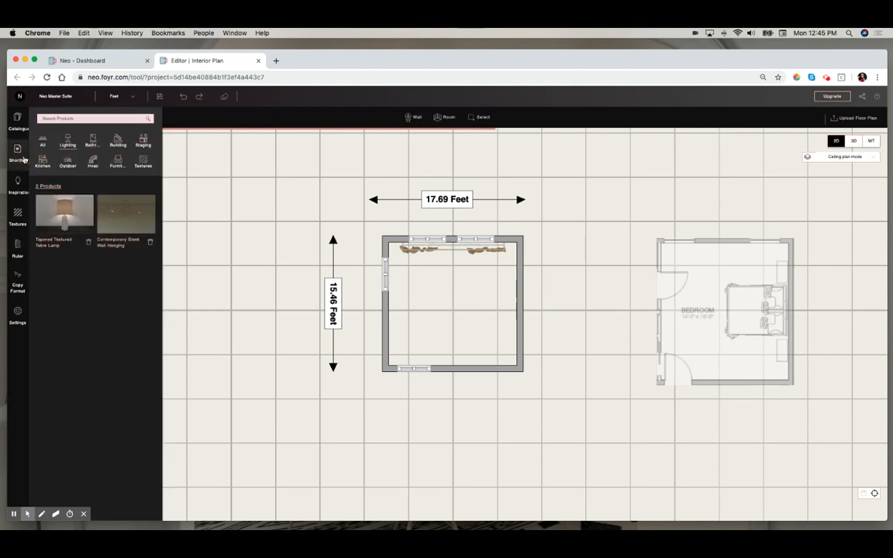
left_click_drag(124, 215, 460, 300)
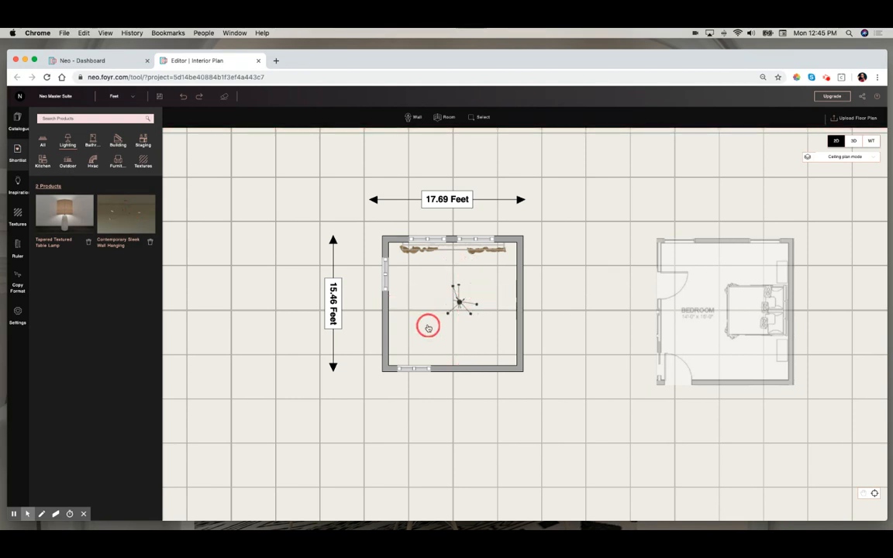
- Apply the shortlisted Rose Gold Brushed Material texture to the chandelier and the right table lamp in 3D
left_click(855, 143)
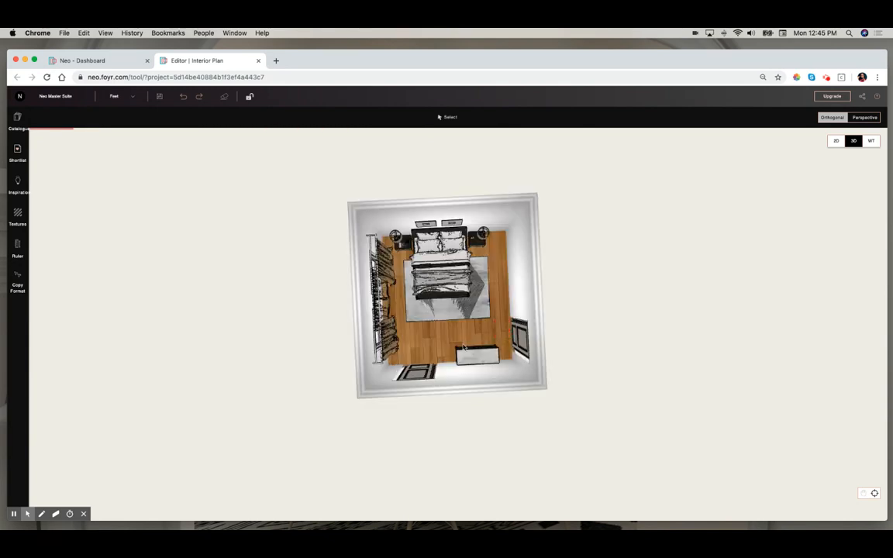
left_click_drag(482, 335, 354, 210)
double_click(496, 252)
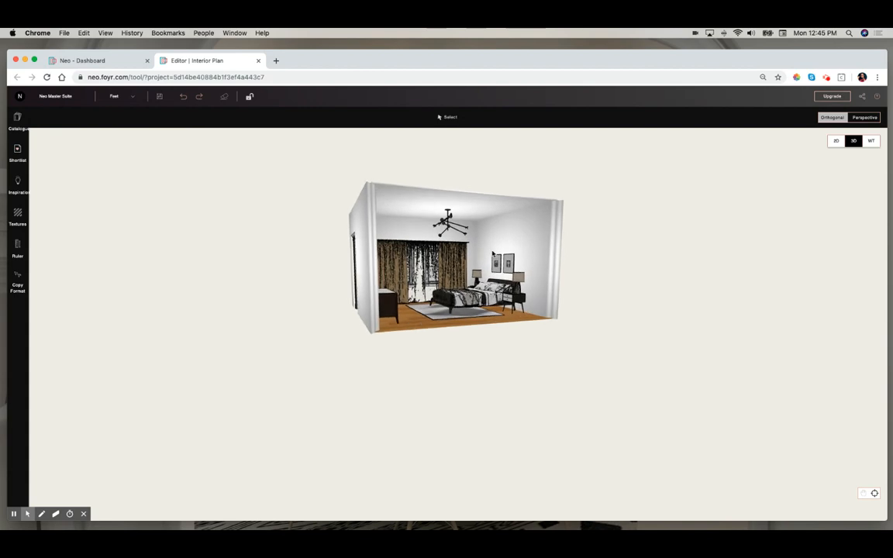
scroll(487, 273, "down", 5)
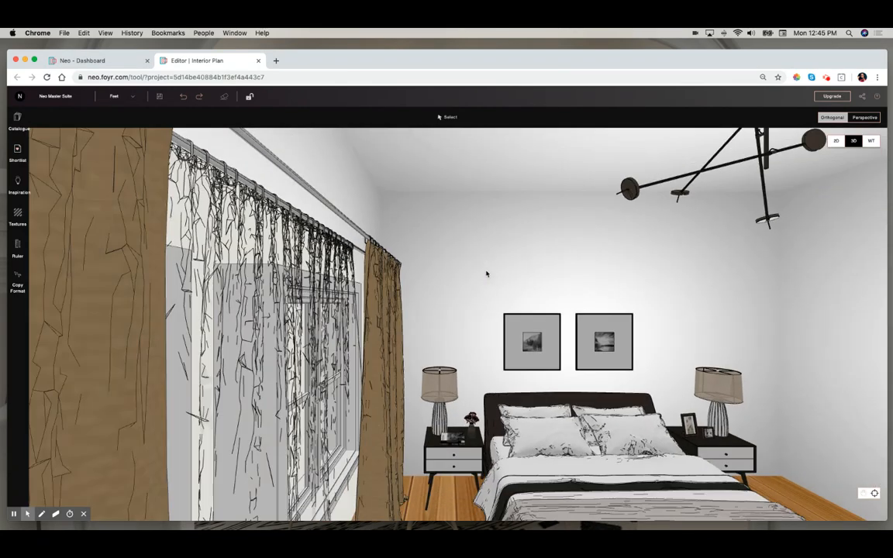
left_click_drag(669, 296, 620, 299)
scroll(610, 295, "down", 5)
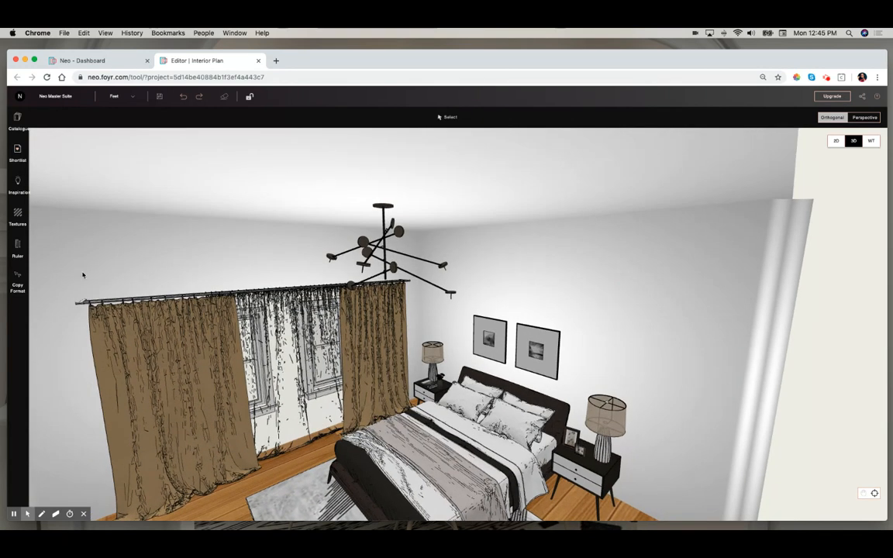
left_click(18, 217)
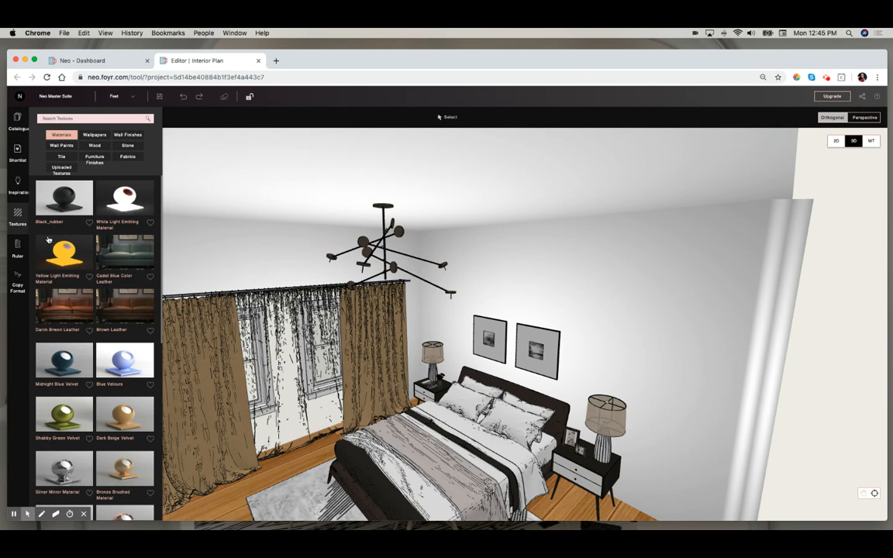
left_click(17, 154)
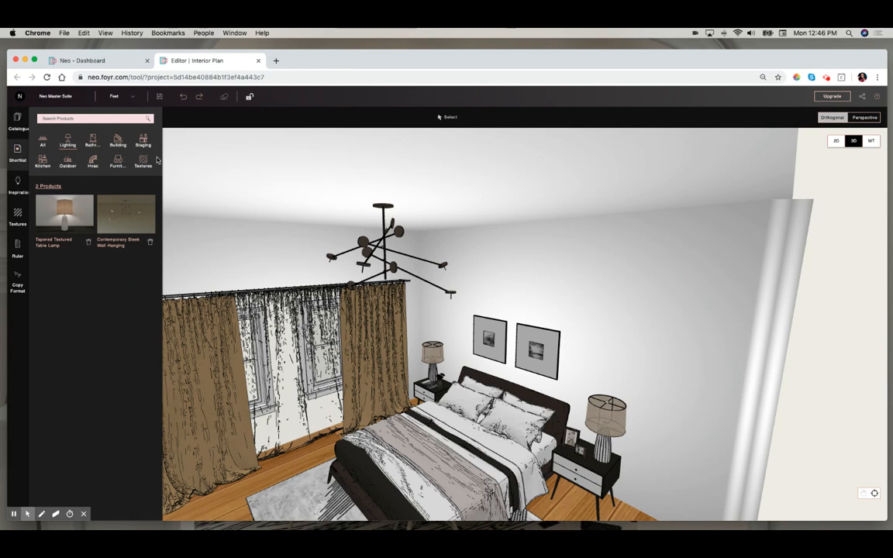
left_click(144, 162)
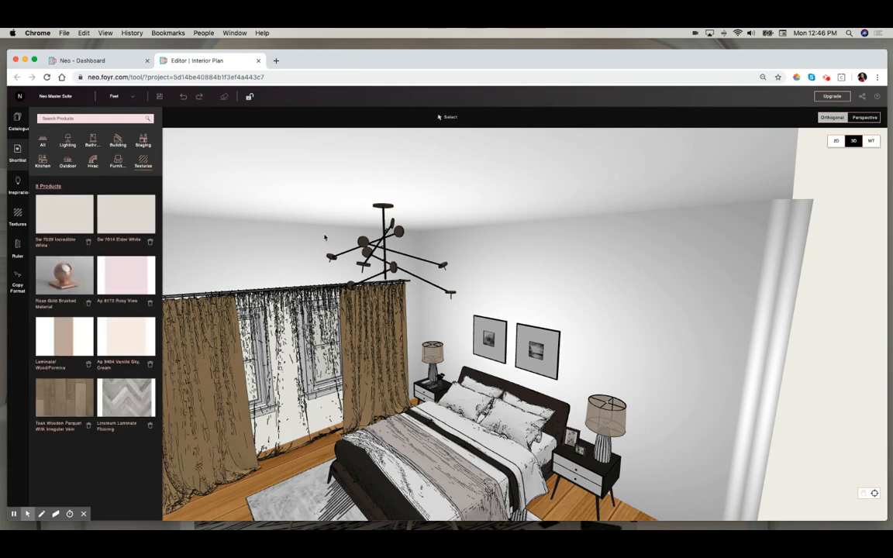
left_click_drag(311, 257, 277, 219)
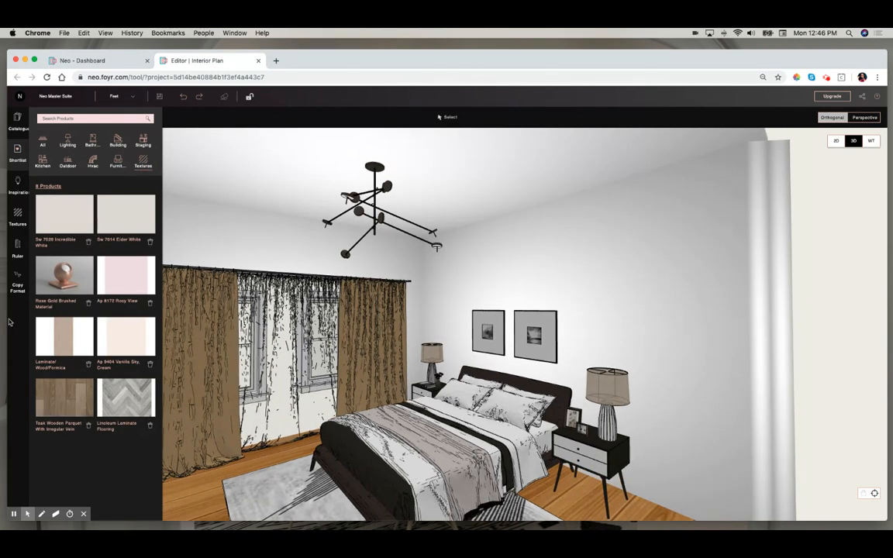
left_click_drag(65, 273, 374, 206)
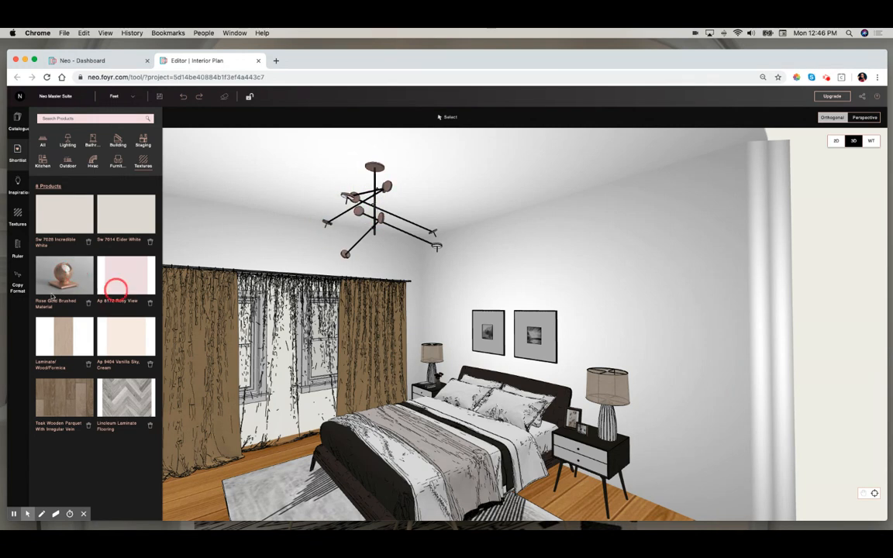
left_click_drag(63, 273, 610, 426)
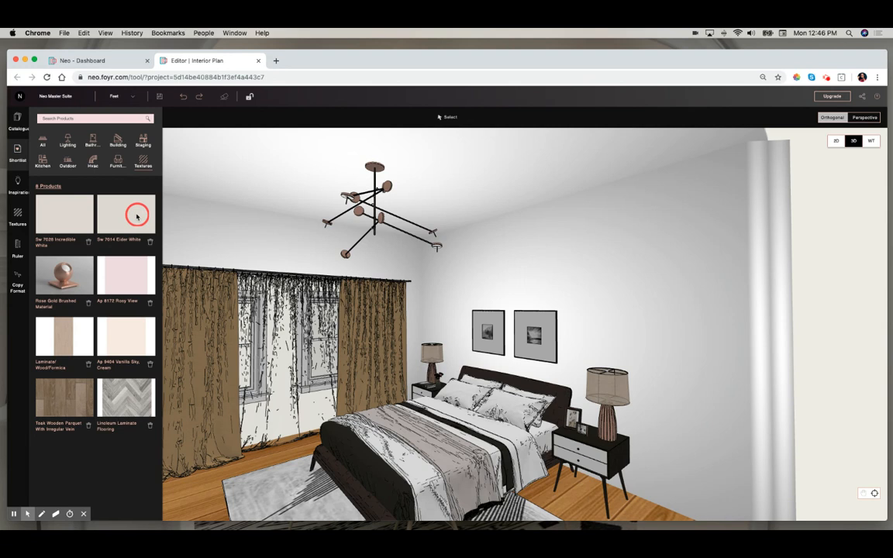
- Paint the bedroom walls with the shortlisted Sw 7014 Elder White paint
left_click_drag(133, 220, 497, 284)
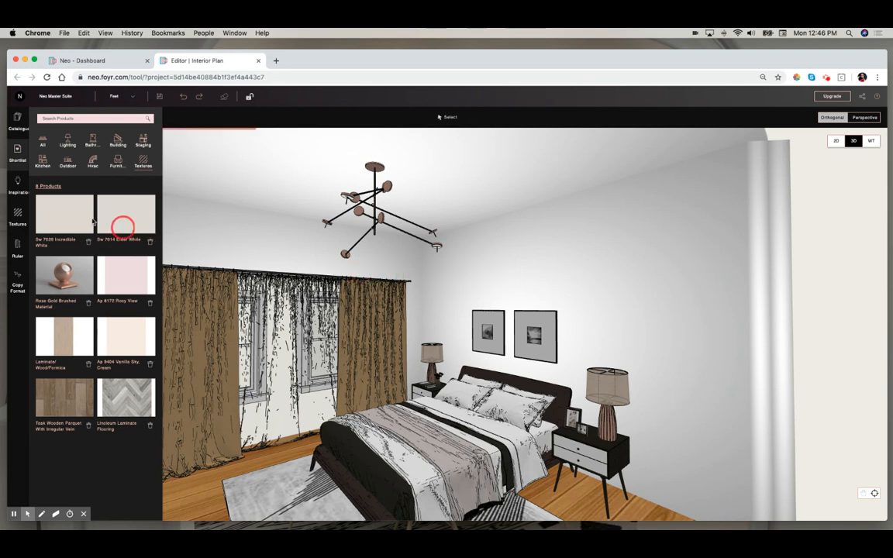
left_click_drag(117, 221, 219, 240)
left_click_drag(117, 220, 182, 252)
left_click_drag(395, 268, 456, 269)
left_click_drag(133, 219, 805, 281)
- Apply Sw 7026 Incredible White to the bed's duvet and pillows
left_click_drag(597, 317, 581, 324)
scroll(580, 322, "down", 1)
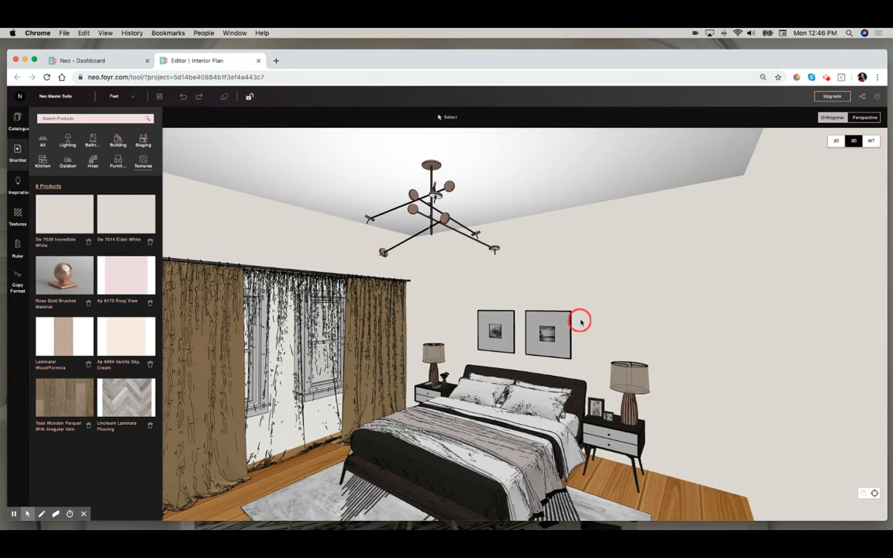
left_click_drag(67, 222, 415, 454)
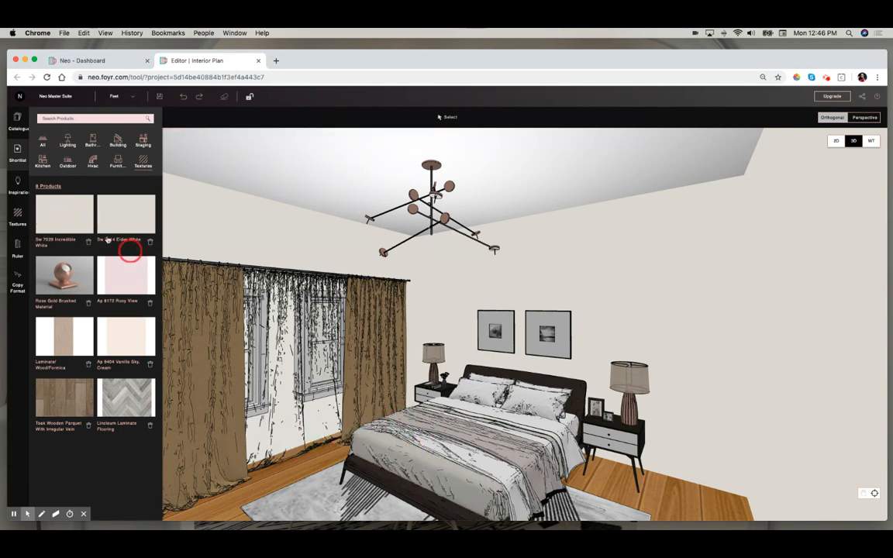
left_click_drag(68, 217, 535, 402)
left_click_drag(75, 215, 496, 384)
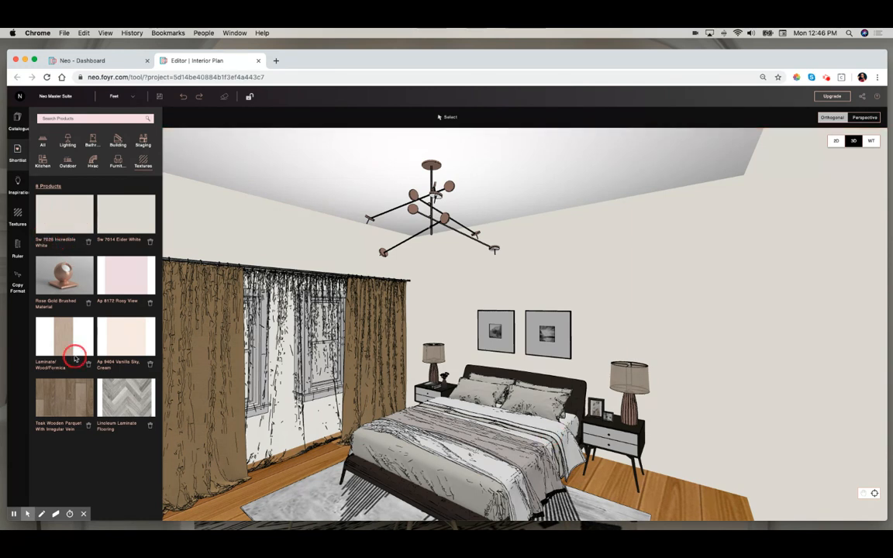
- Apply Laminate/Wood/Formica to the bed frame and right bedside table, and Ap 9404 Vanilla Sky, Cream to the right lamp
left_click_drag(127, 339, 356, 473)
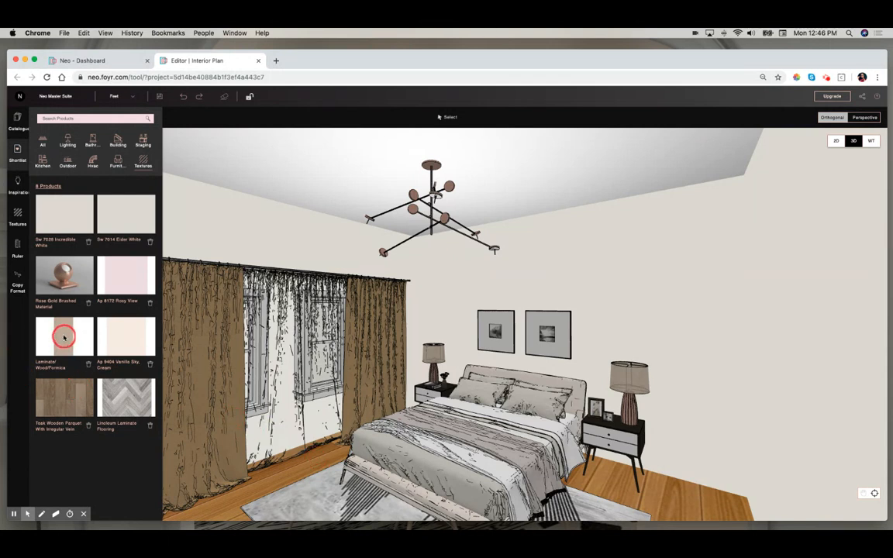
left_click_drag(79, 342, 640, 439)
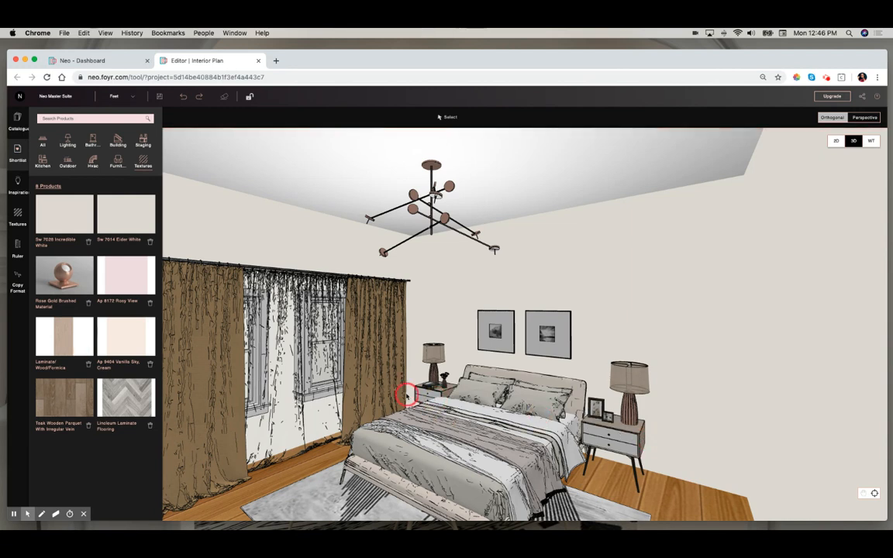
left_click_drag(337, 447, 634, 472)
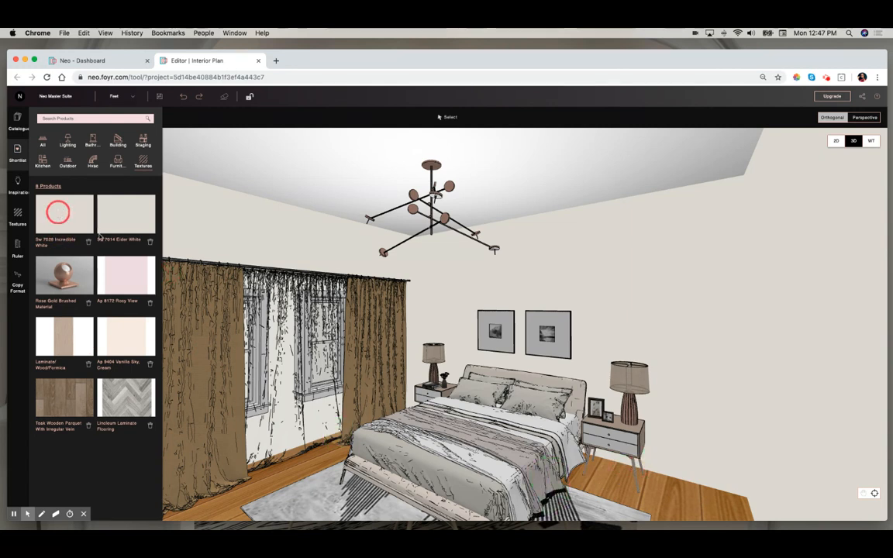
left_click_drag(133, 331, 627, 380)
- Apply Linoleum Laminate Flooring to the floor and set its texture tile to 5 by 5
left_click_drag(602, 339, 588, 339)
scroll(587, 341, "down", 3)
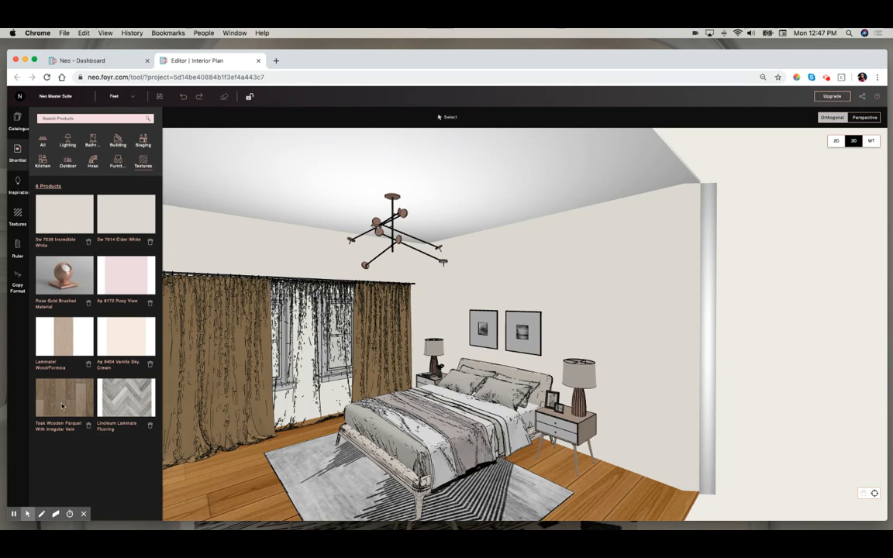
left_click_drag(197, 482, 239, 478)
left_click_drag(130, 405, 255, 481)
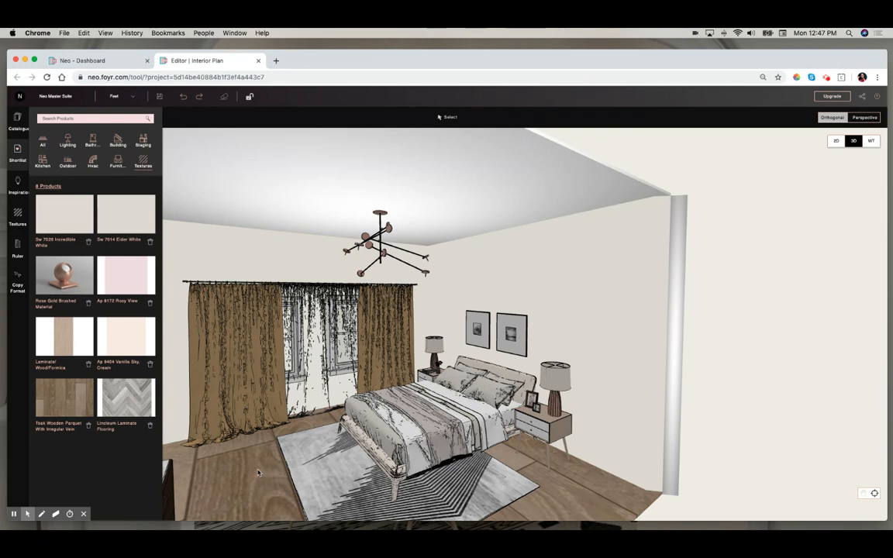
left_click(258, 471)
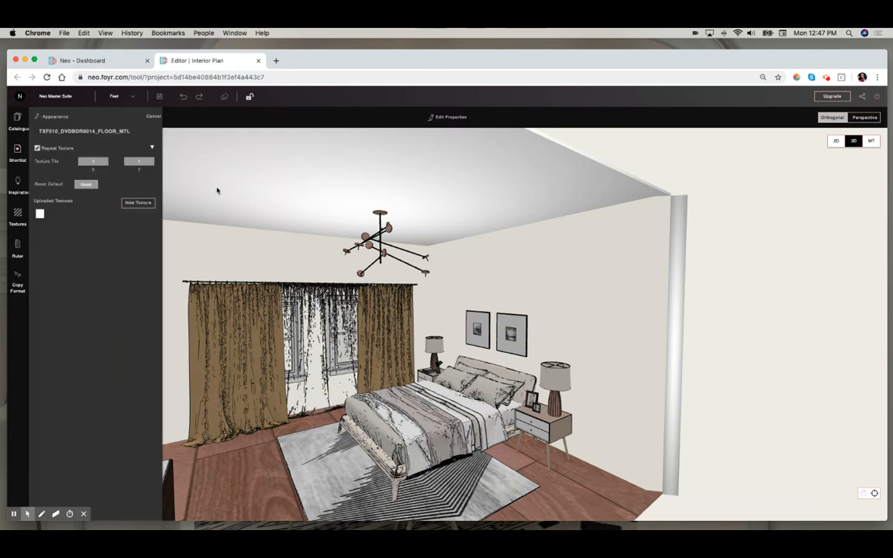
double_click(89, 181)
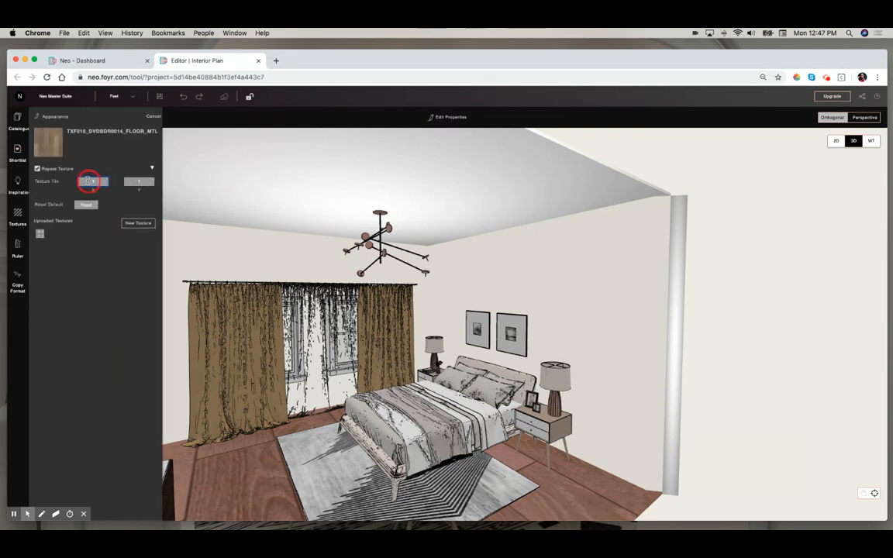
key("Return")
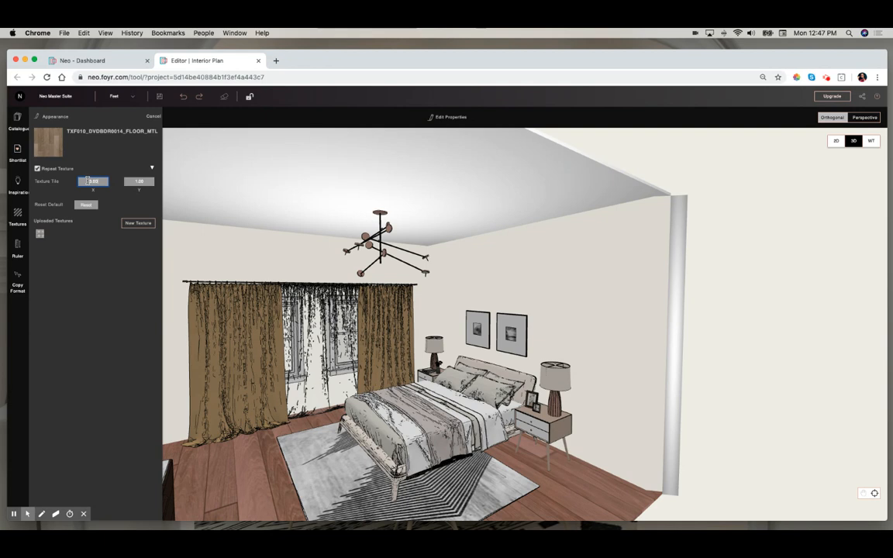
double_click(138, 183)
type("5")
key("Return")
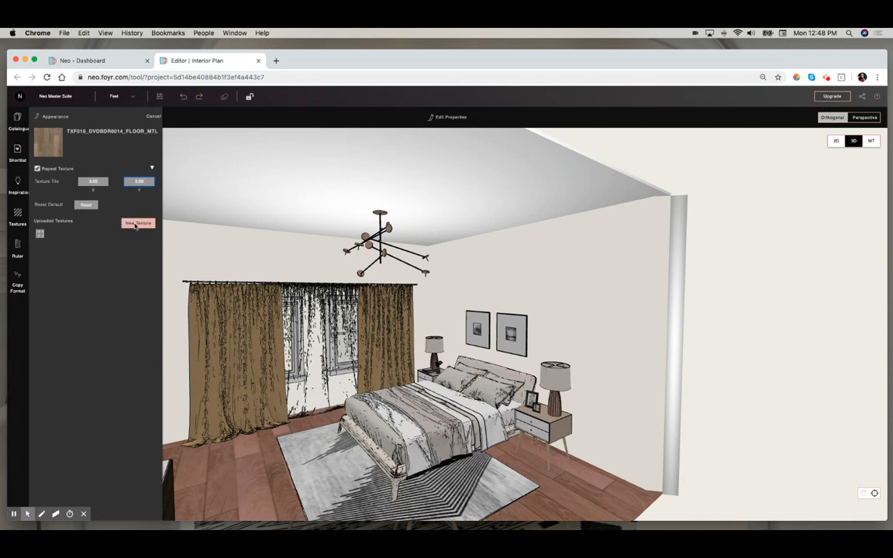
left_click(251, 493)
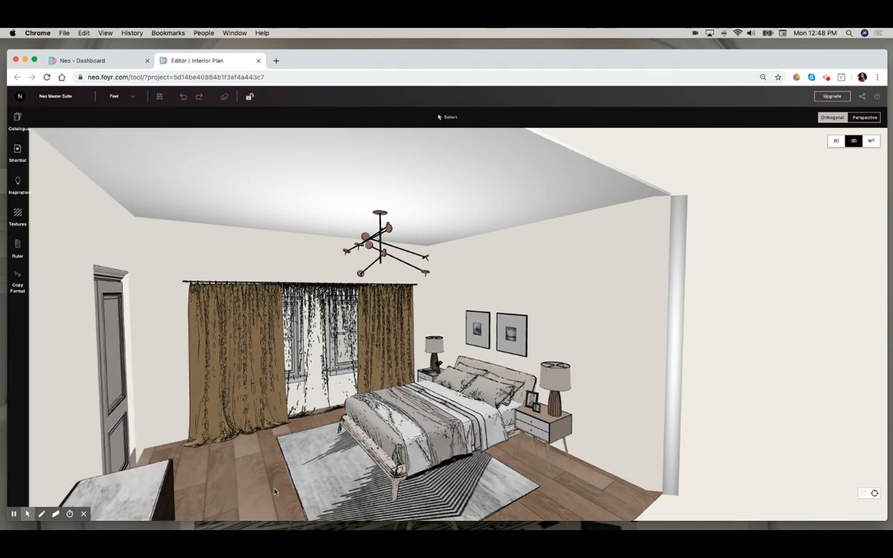
- Apply Ap 9404 Vanilla Sky, Cream to the window curtains
left_click(18, 158)
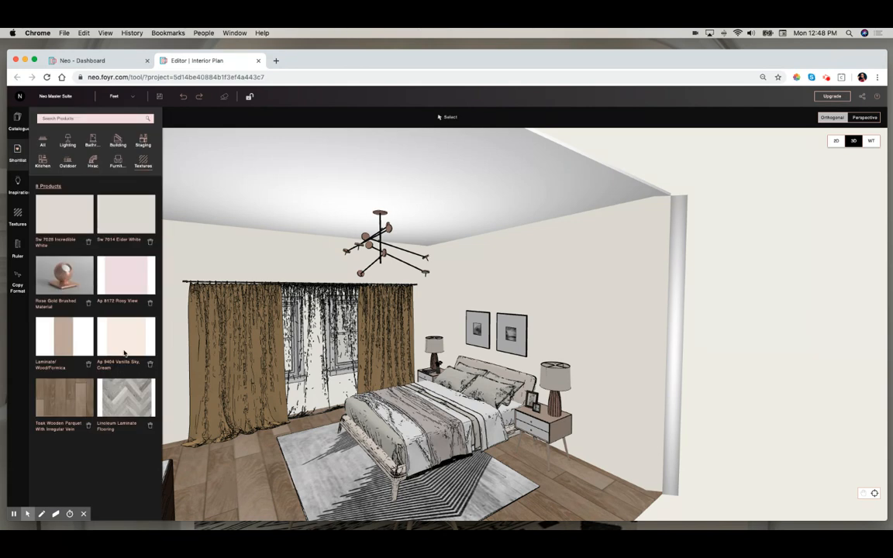
left_click_drag(132, 345, 253, 406)
left_click_drag(259, 492, 269, 492)
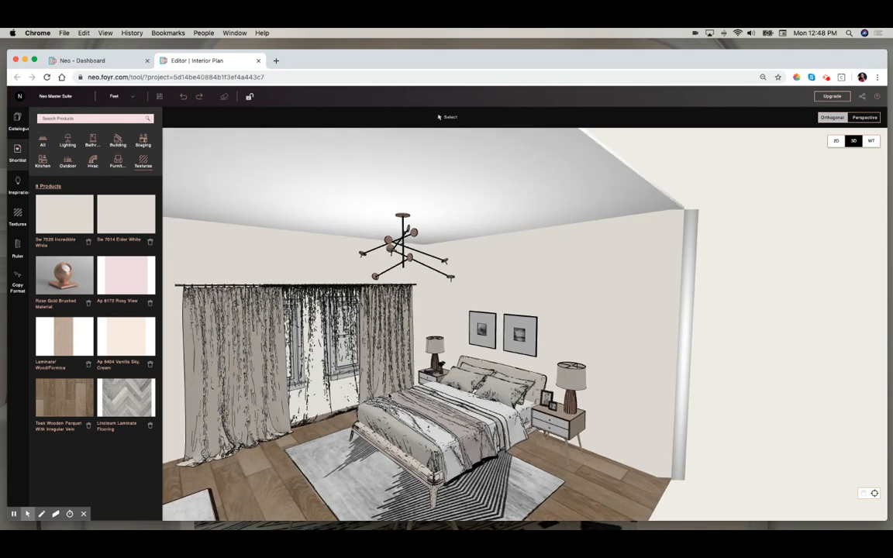
- Switch to walkthrough mode and look around the furnished bedroom
left_click(436, 317)
scroll(436, 317, "up", 10)
left_click_drag(437, 317, 606, 395)
scroll(607, 394, "down", 3)
left_click_drag(646, 367, 602, 362)
left_click(871, 141)
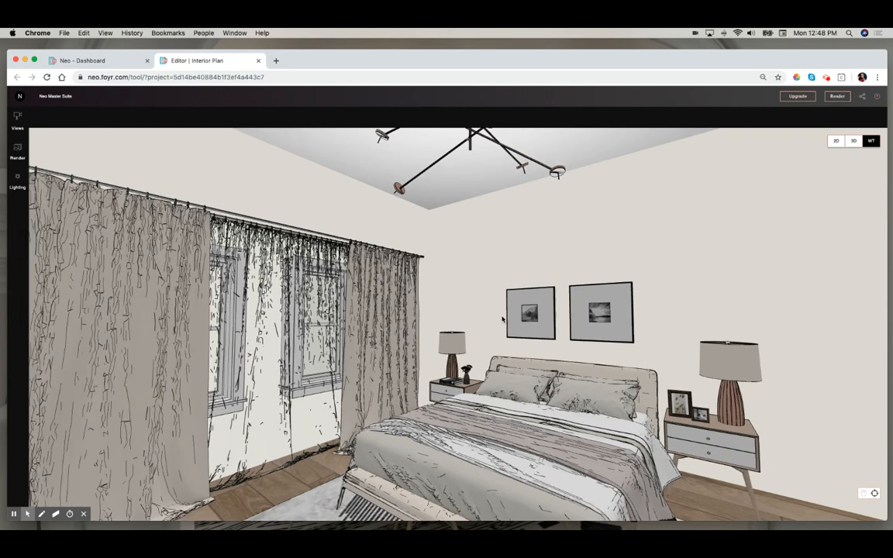
left_click(500, 318)
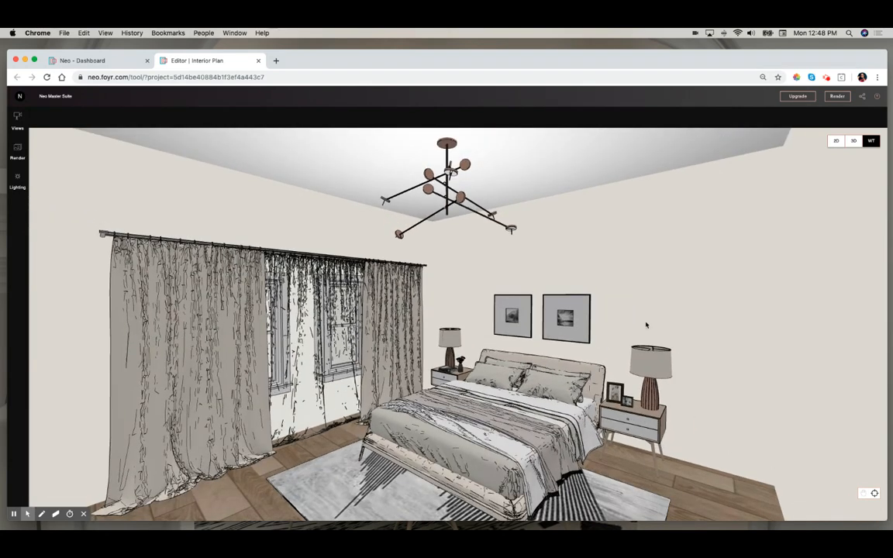
left_click(640, 322)
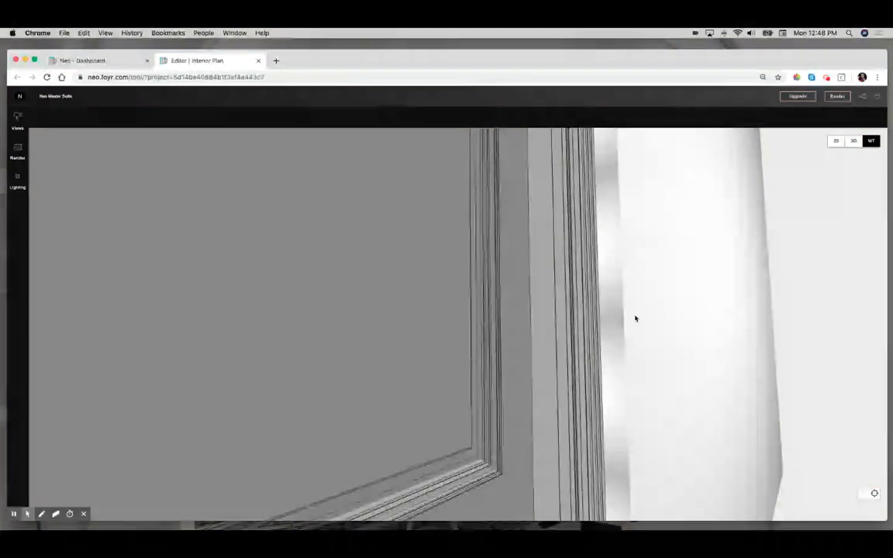
scroll(636, 318, "up", 5)
left_click(638, 315)
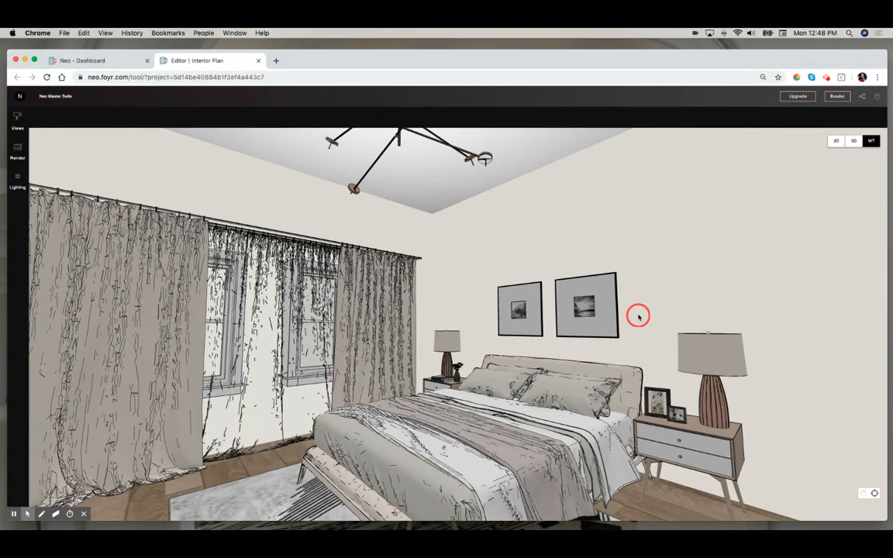
- Try lengthening the room by dragging its lower wall in the 2D plan, then undo the change
left_click_drag(642, 314, 638, 311)
scroll(641, 311, "down", 2)
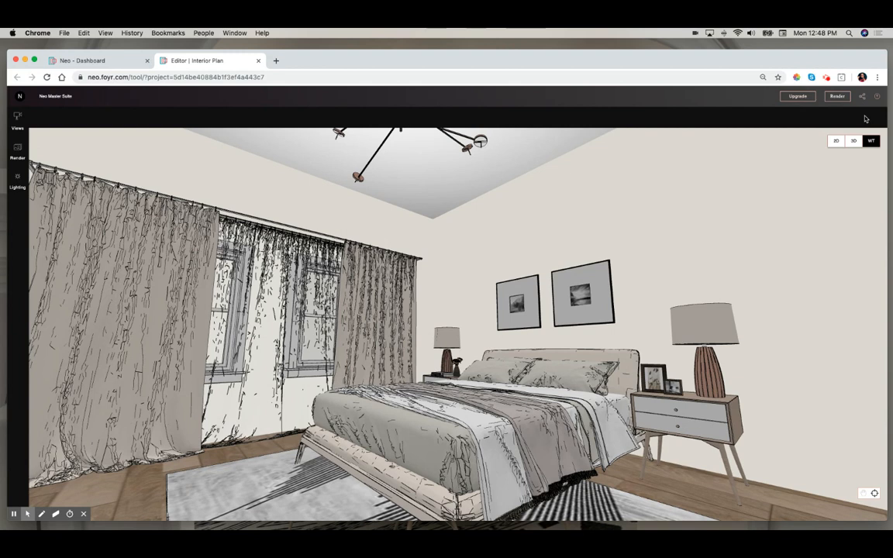
left_click(835, 141)
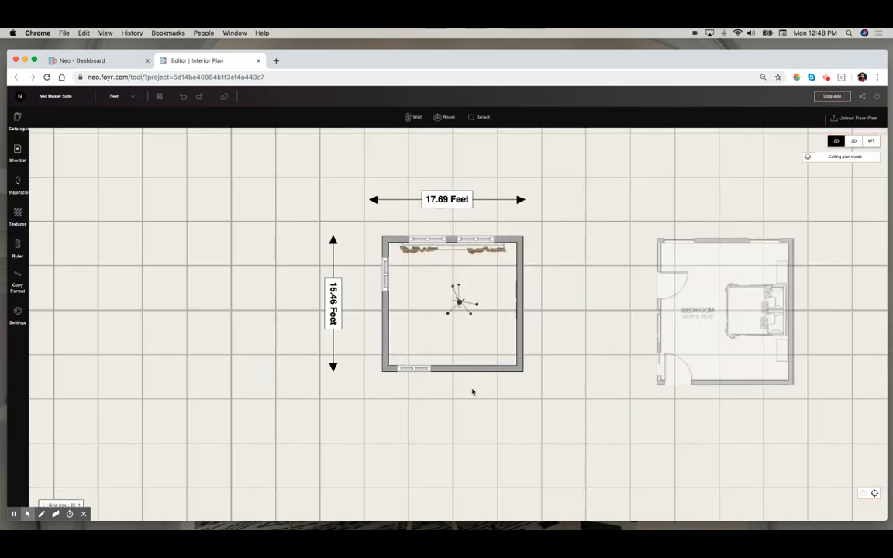
left_click_drag(447, 373, 445, 425)
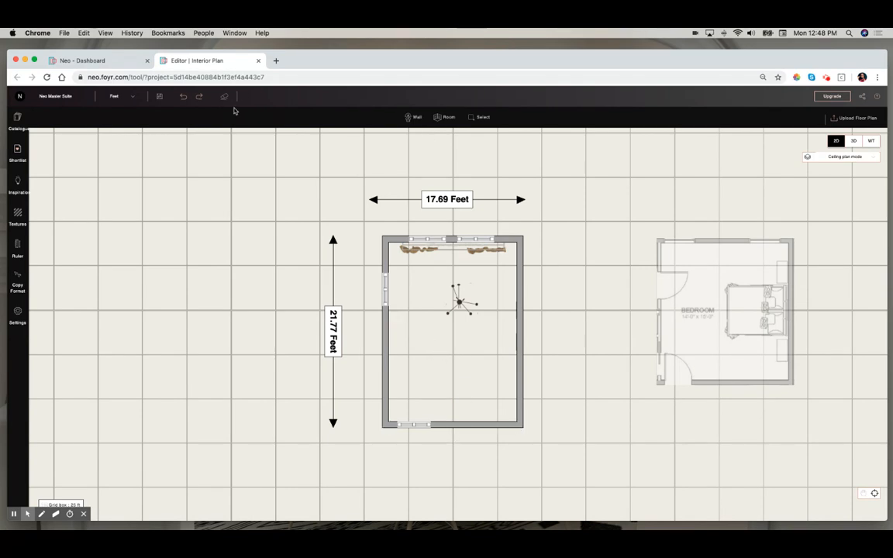
left_click(185, 98)
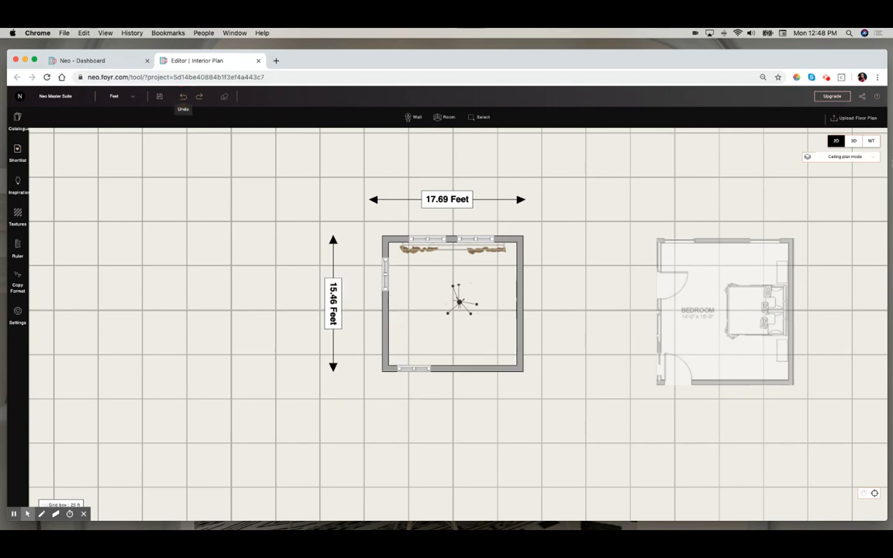
- Return to walkthrough mode and look around the bedroom from several angles
left_click(871, 140)
scroll(500, 257, "up", 10)
left_click(350, 306)
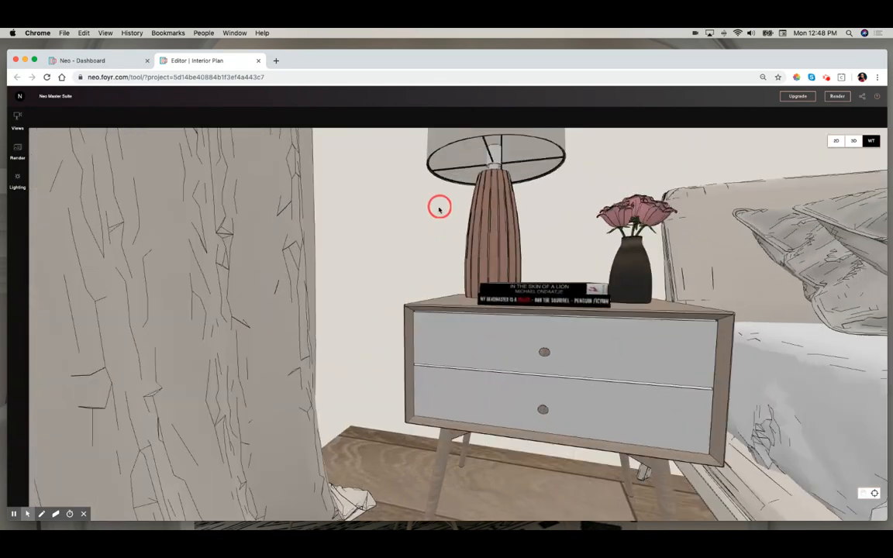
left_click_drag(439, 209, 434, 213)
scroll(434, 214, "down", 6)
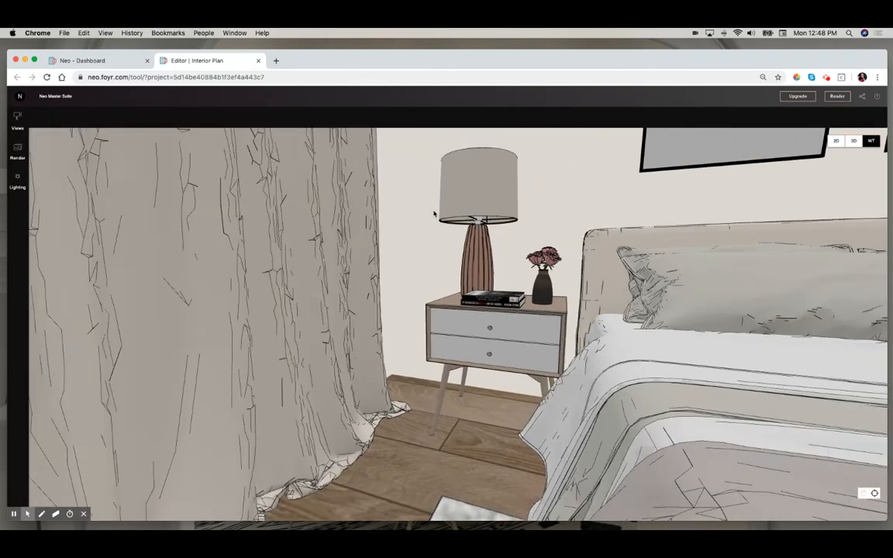
scroll(434, 214, "down", 10)
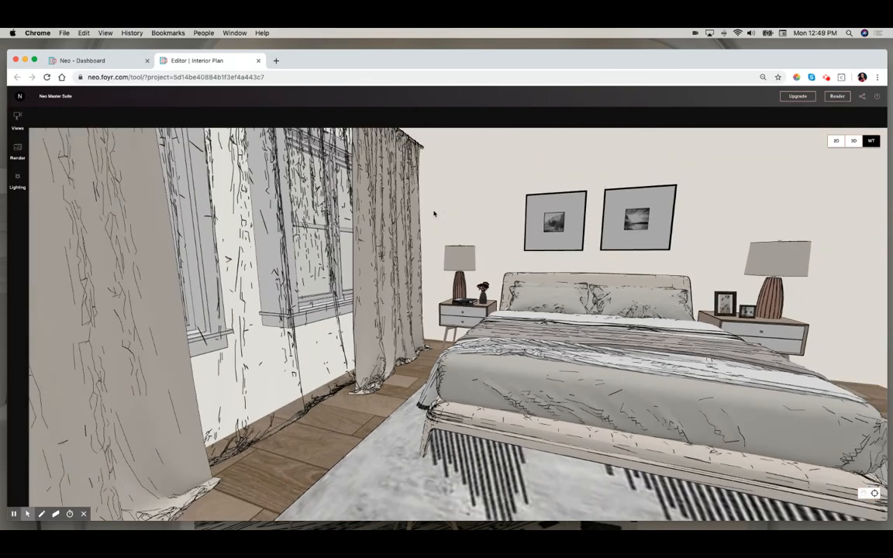
scroll(434, 214, "down", 5)
left_click_drag(683, 213, 656, 216)
scroll(655, 217, "down", 5)
scroll(655, 217, "down", 5)
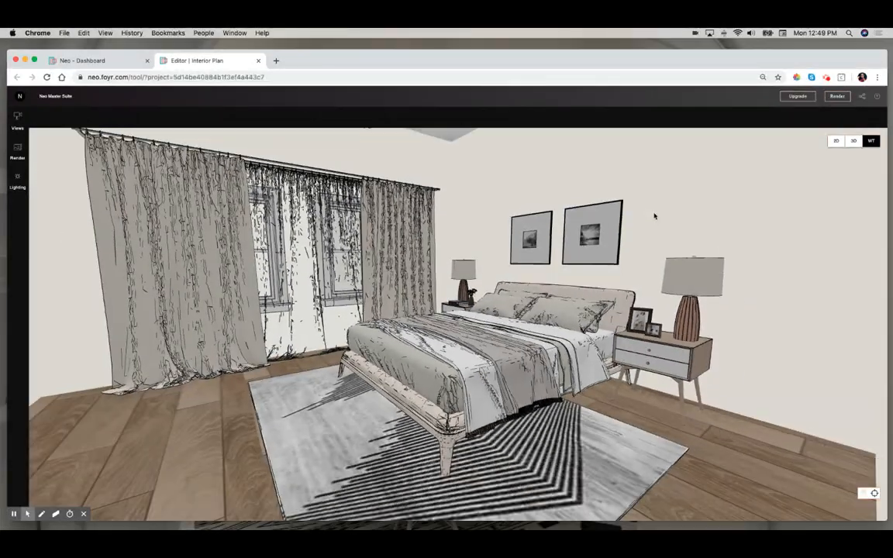
scroll(655, 216, "up", 5)
left_click_drag(653, 215, 704, 219)
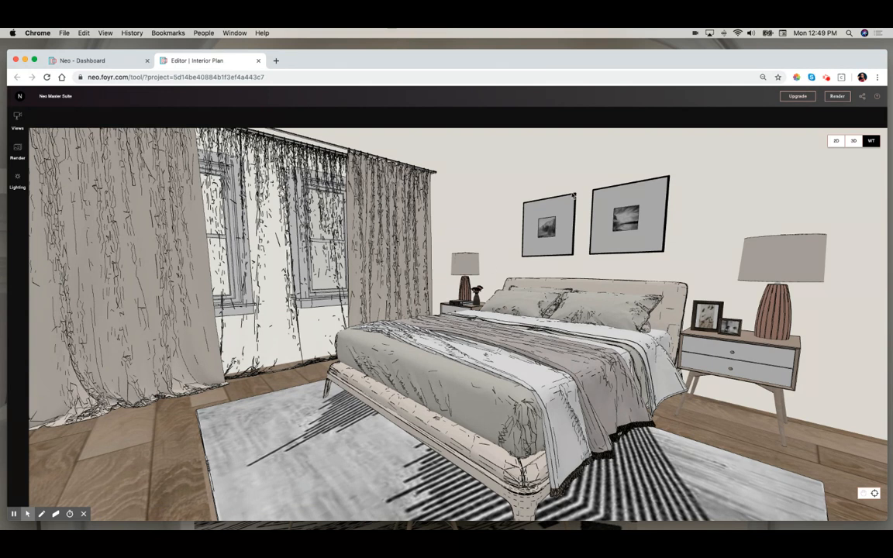
- Set the lighting to Evening and start an Ultra Fast render of the current view at 4K resolution
left_click(17, 190)
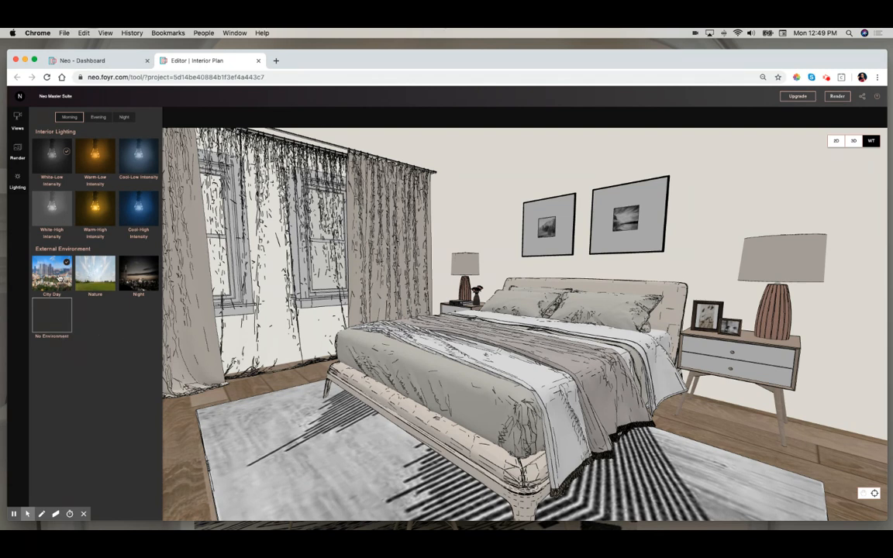
left_click(99, 118)
left_click(838, 98)
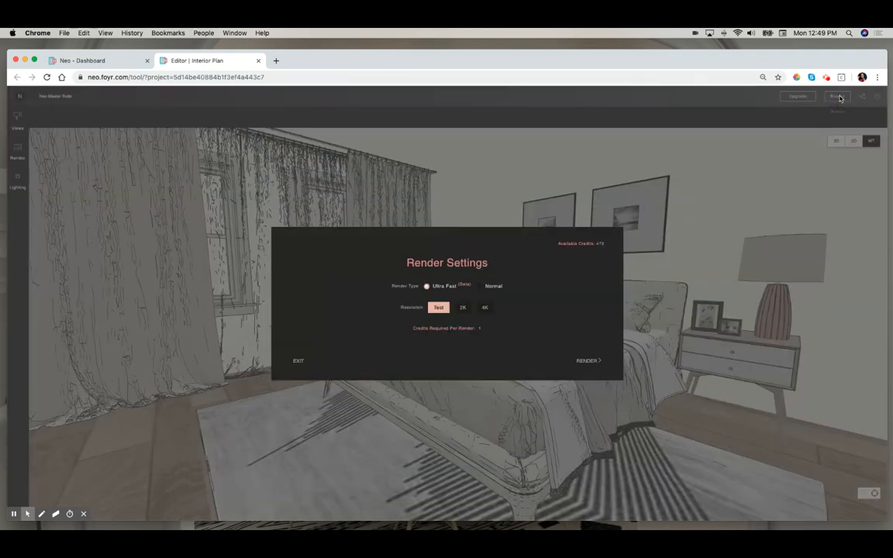
left_click(488, 309)
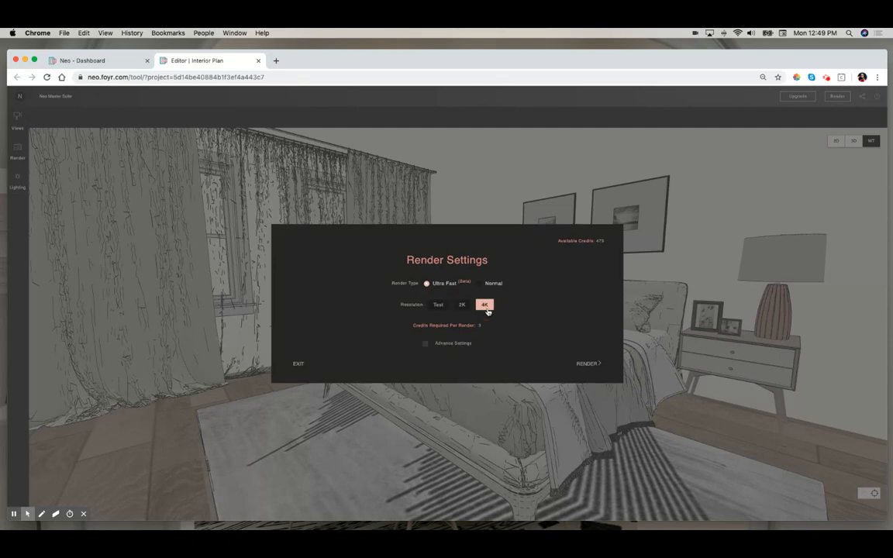
left_click(426, 345)
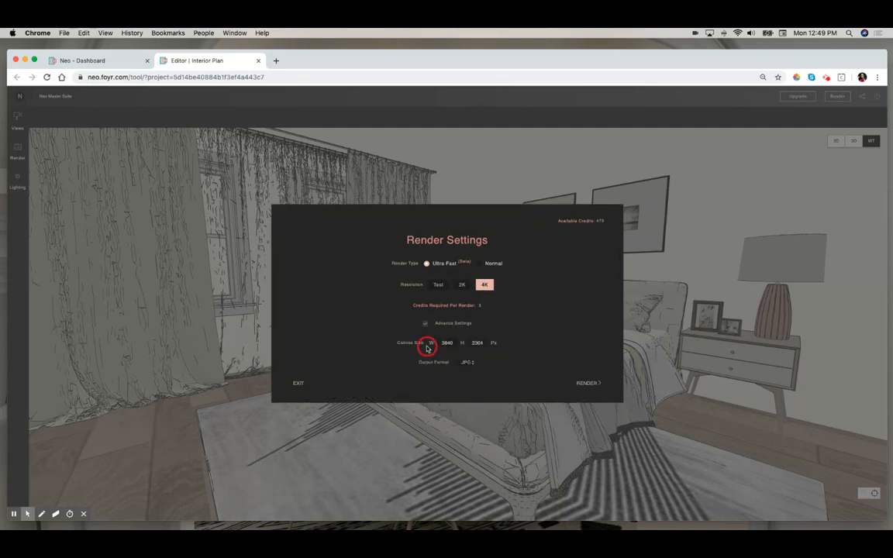
left_click(470, 366)
left_click(514, 362)
left_click(426, 326)
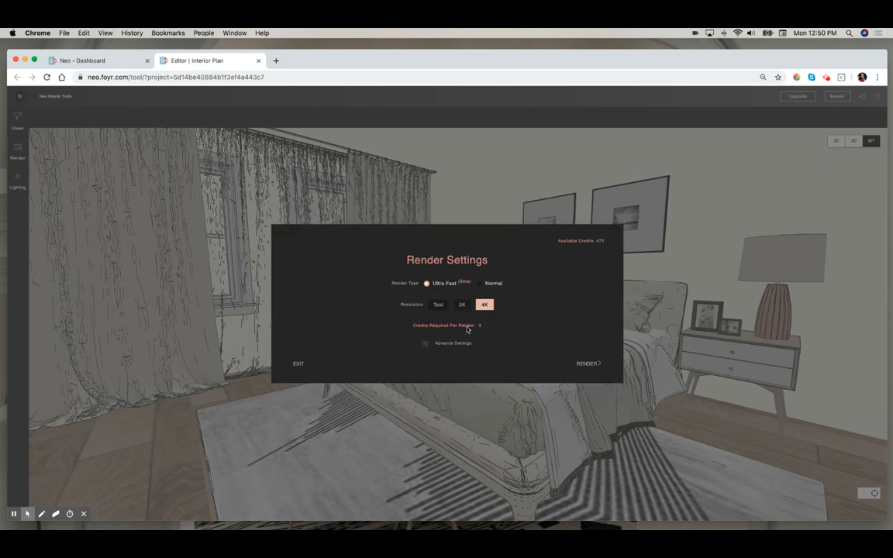
left_click(588, 363)
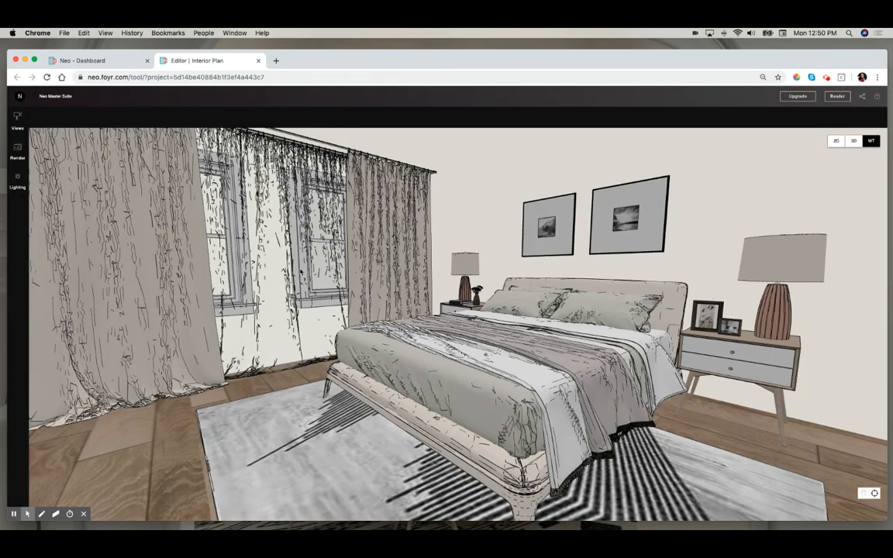
- Check the list of project renders, then leave walkthrough mode for the 3D view
left_click(17, 150)
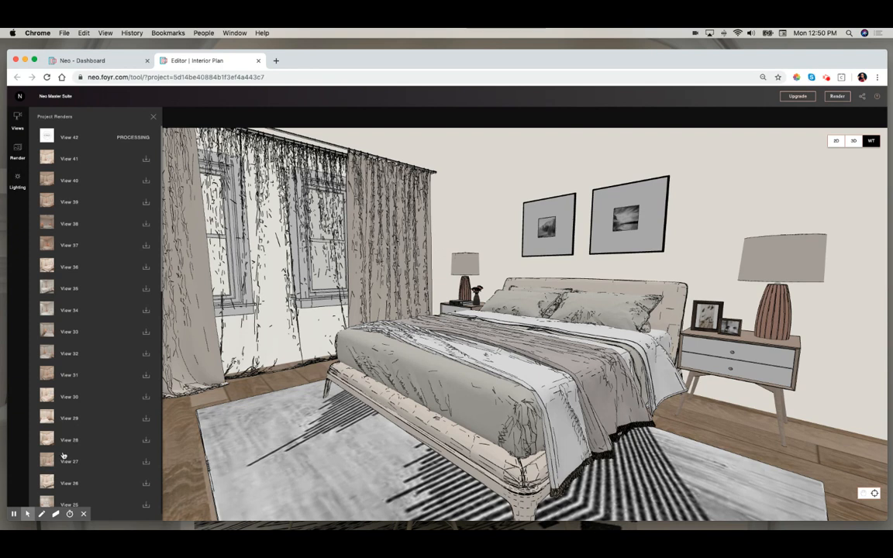
left_click(153, 118)
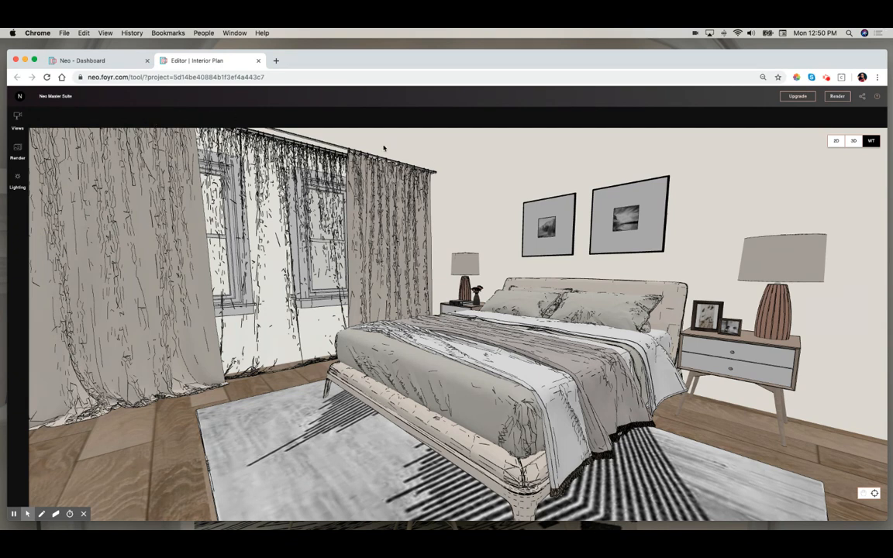
left_click(489, 192)
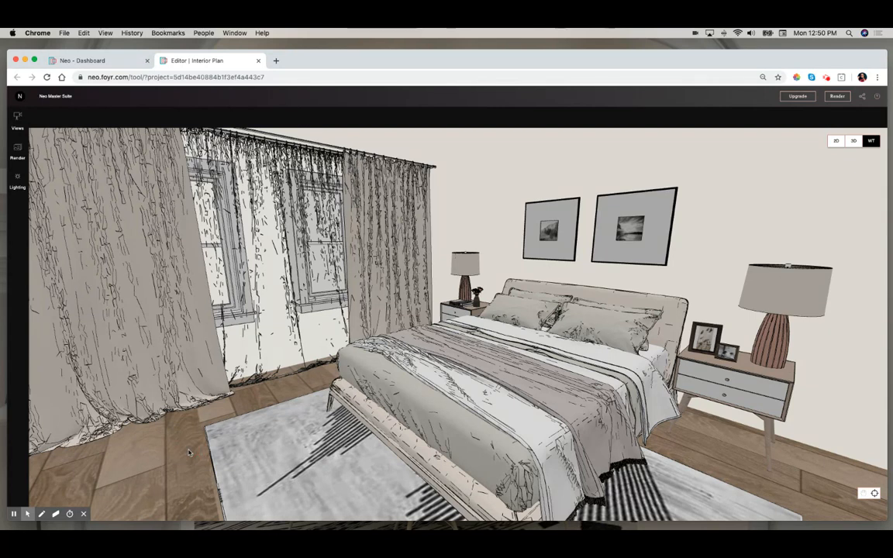
key("Escape")
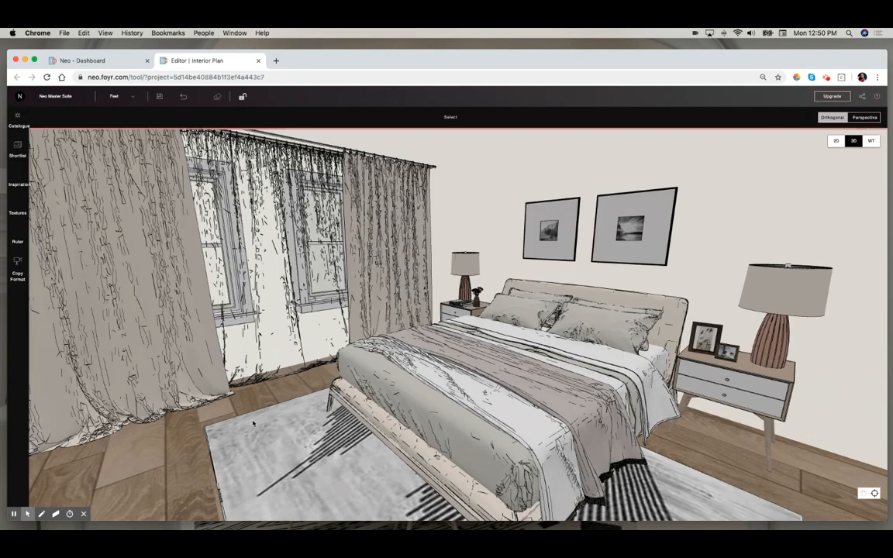
- Open the floor's appearance properties and try adding a new uploaded texture
left_click(174, 464)
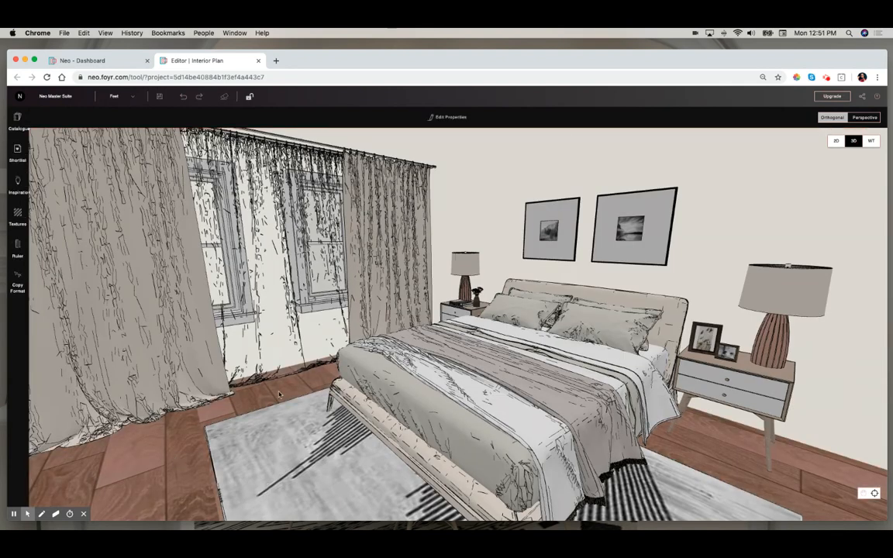
left_click(451, 118)
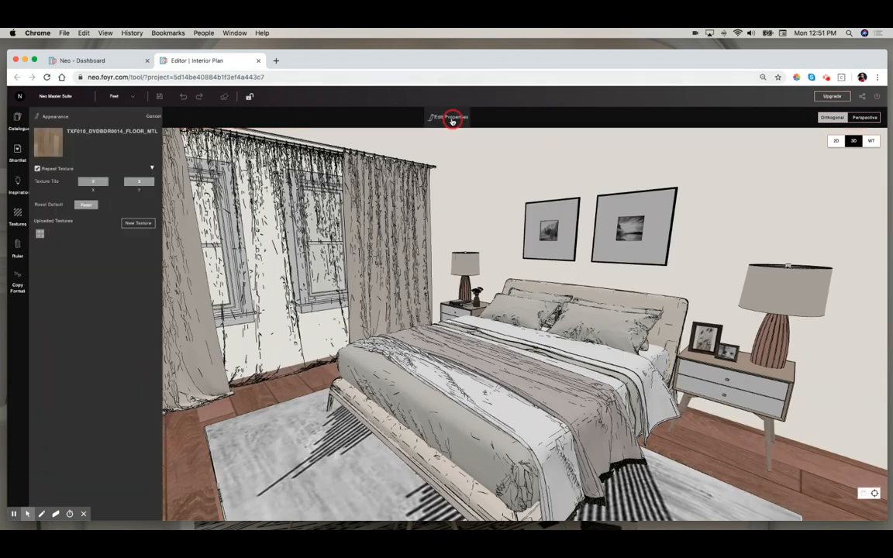
left_click(139, 223)
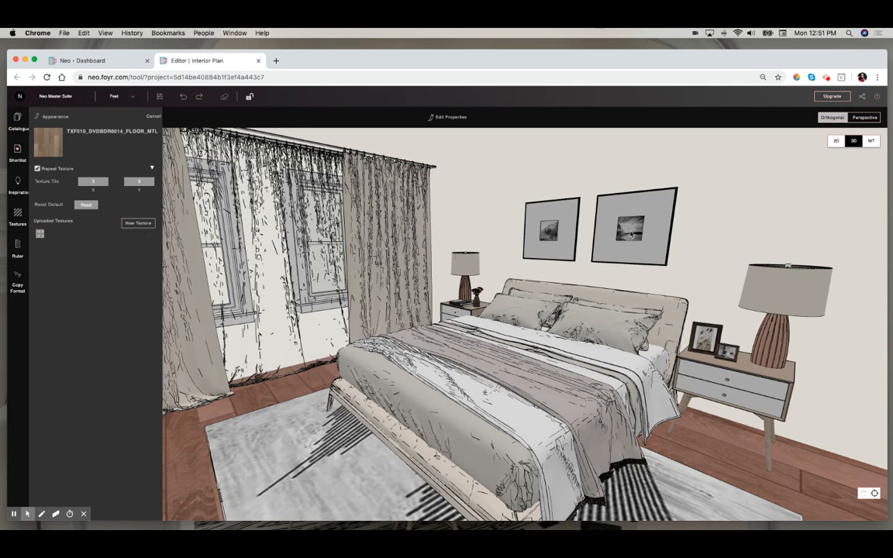
left_click(710, 223)
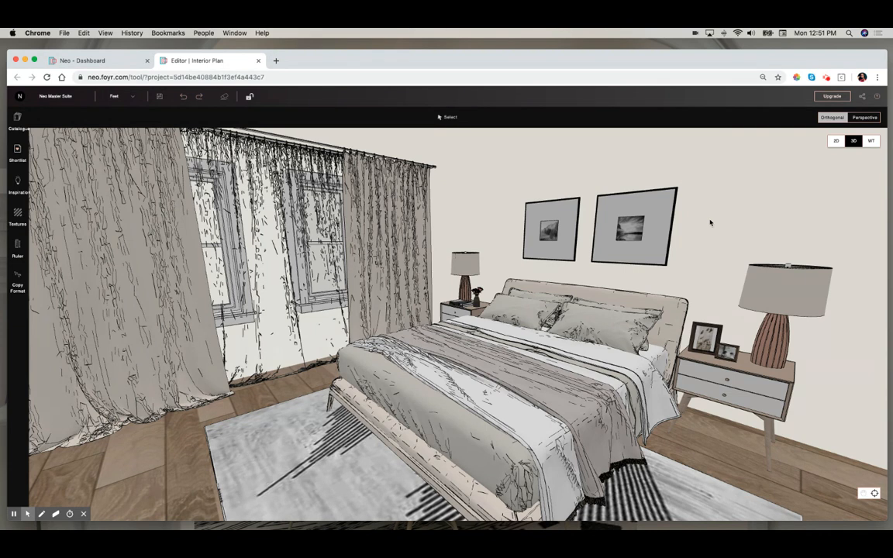
- Try uploading a new texture for the frame part of the Sunset Island Wall Art, cancelling the file selection
left_click(638, 234)
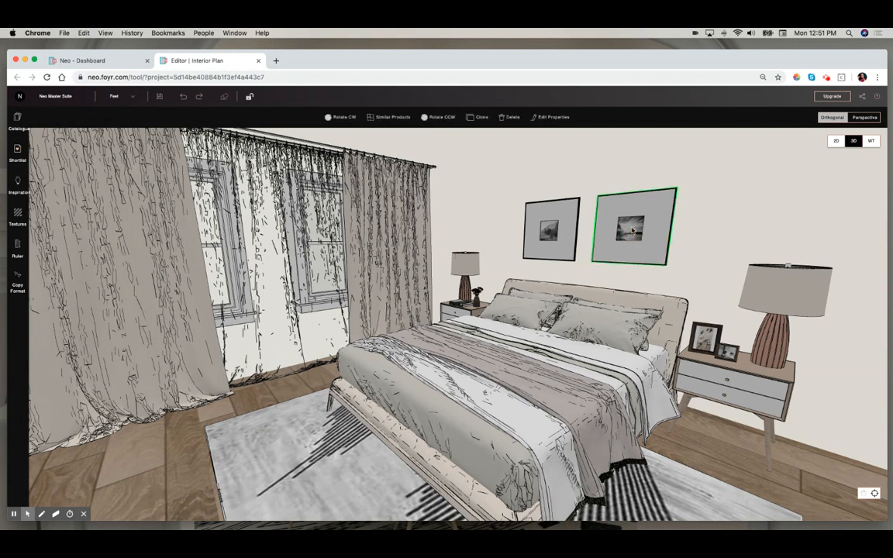
left_click(544, 118)
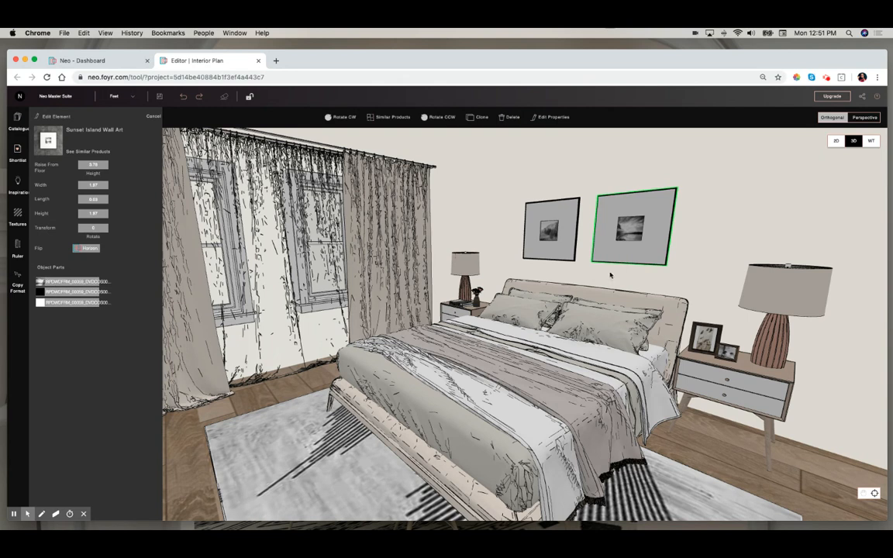
scroll(597, 234, "down", 2)
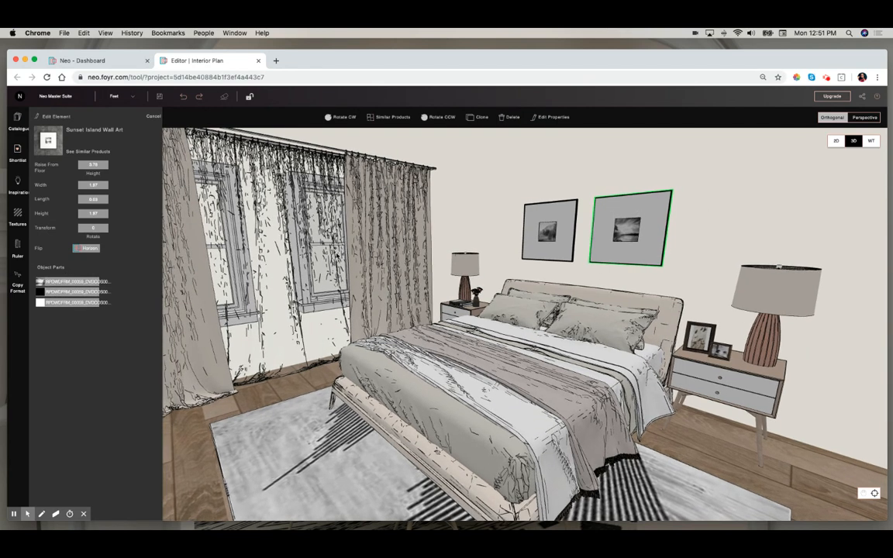
left_click(72, 282)
left_click(137, 259)
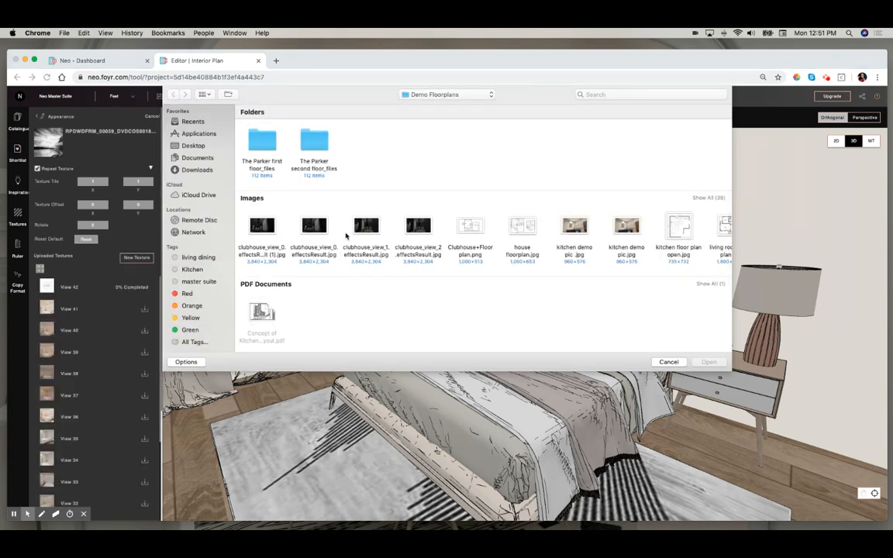
left_click(667, 362)
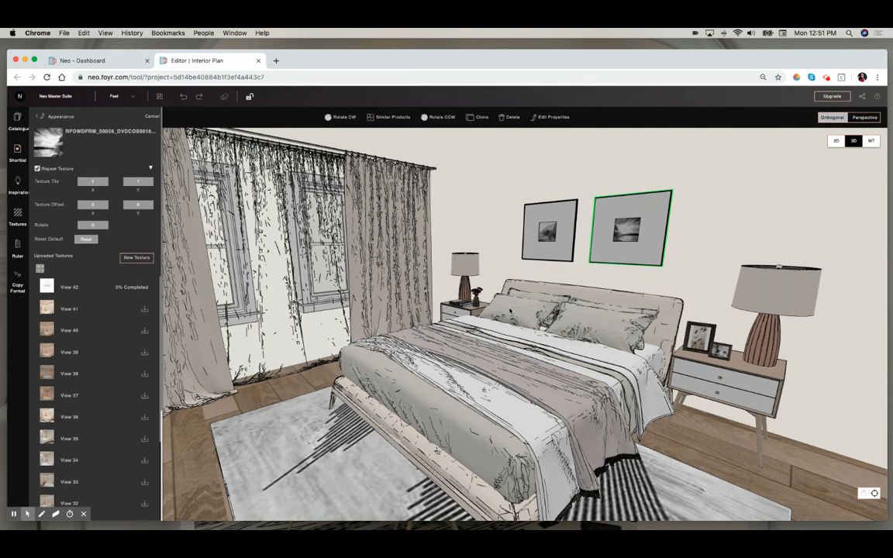
left_click(691, 228)
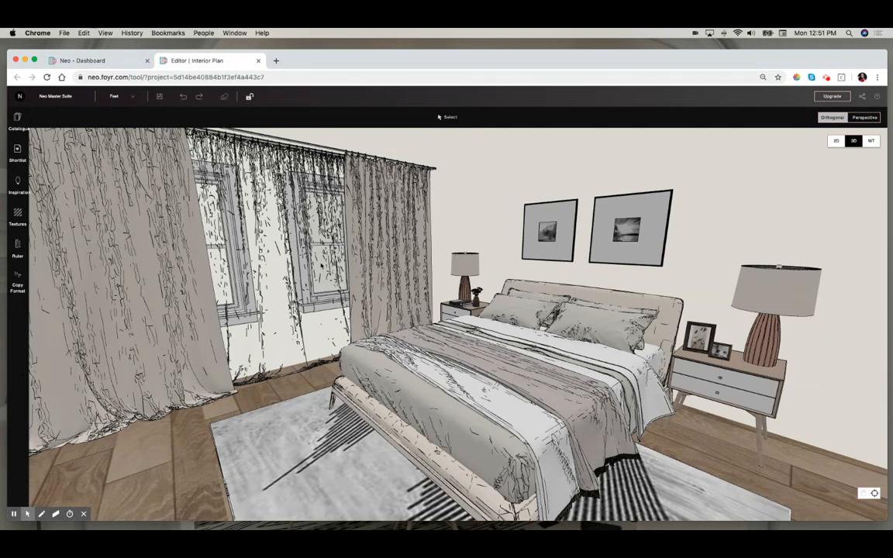
- Open the neo kitchen project from the projects dashboard
left_click(118, 62)
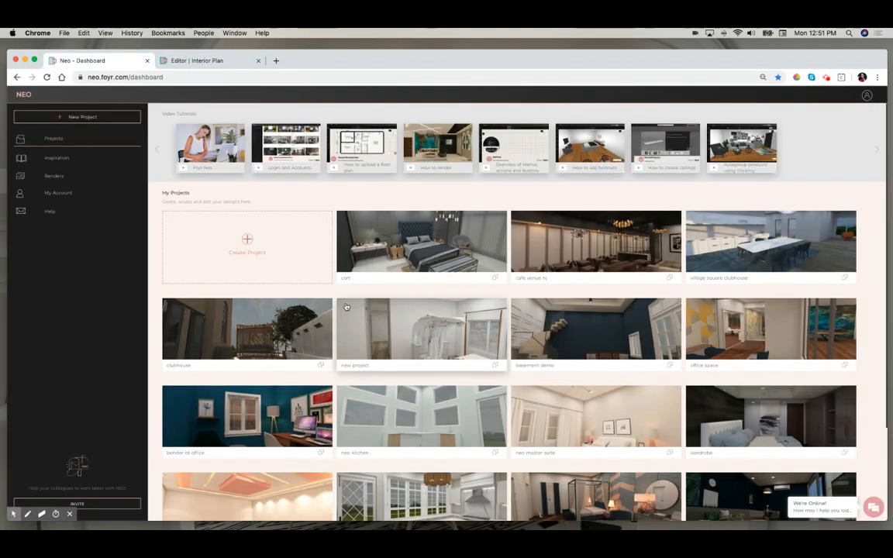
scroll(345, 306, "down", 3)
scroll(346, 306, "down", 3)
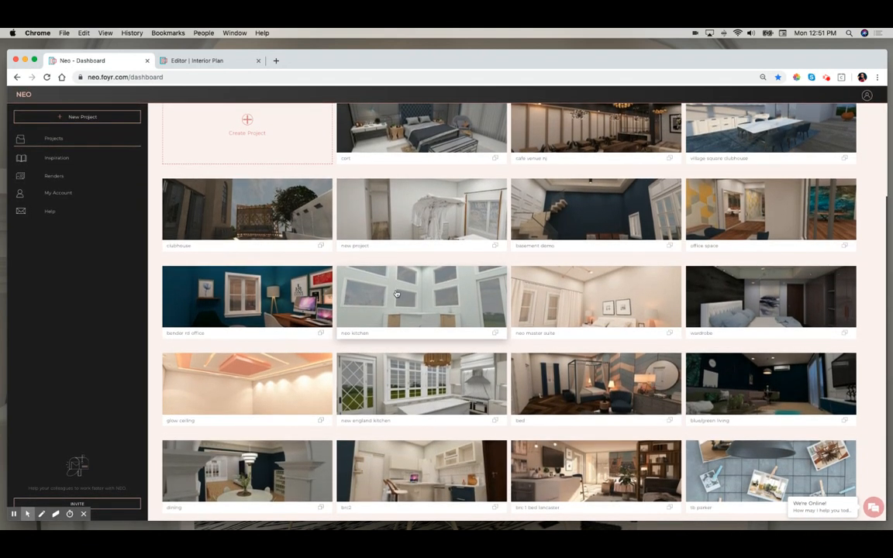
left_click(416, 296)
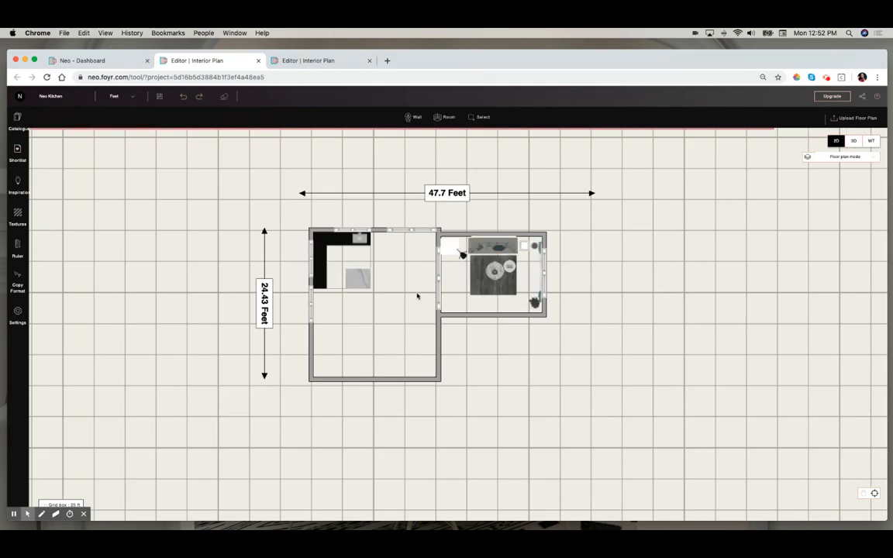
- Inspect the kitchen plan, switching between the 2D and 3D views
left_click(464, 317)
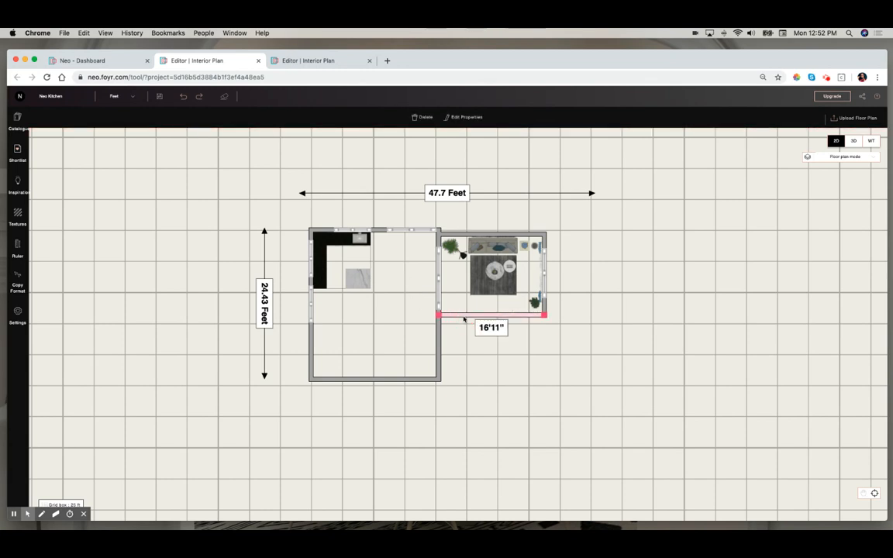
scroll(517, 319, "up", 1)
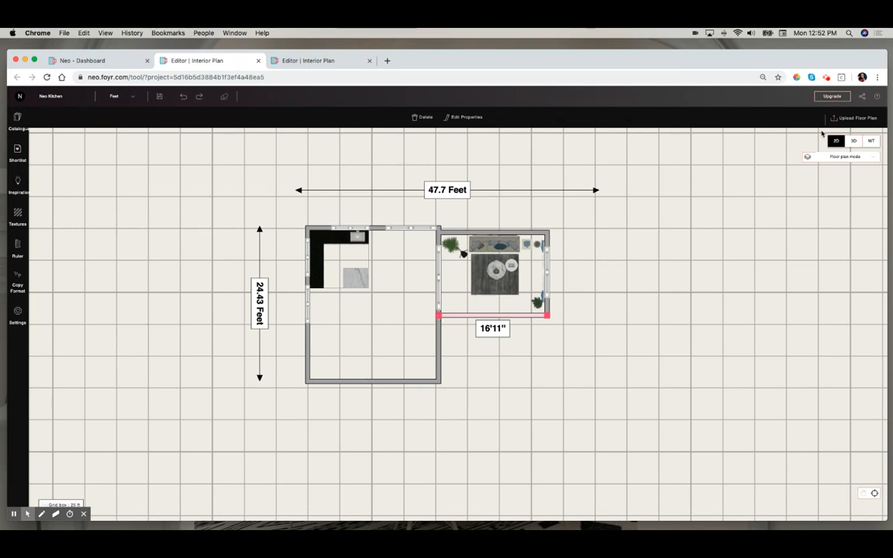
left_click(854, 141)
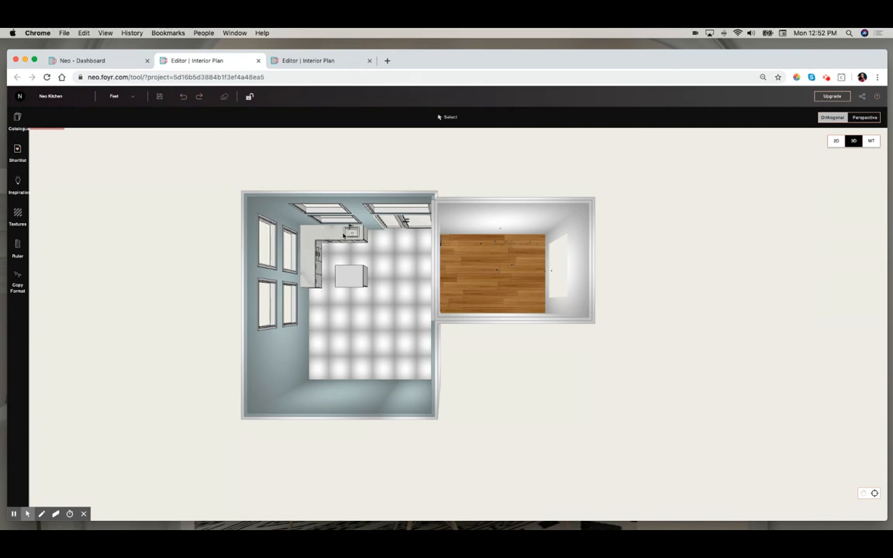
left_click(837, 142)
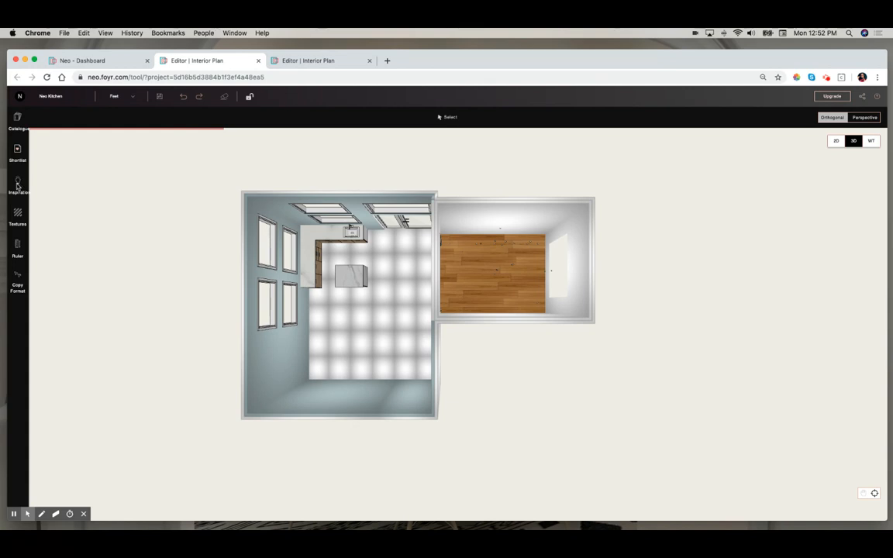
- Open the Inspiration page from the dashboard
left_click(90, 60)
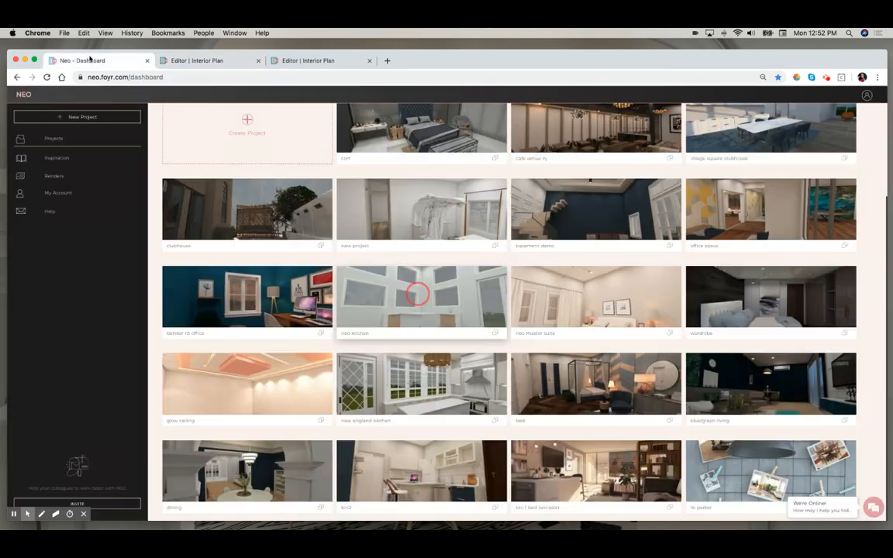
left_click(56, 159)
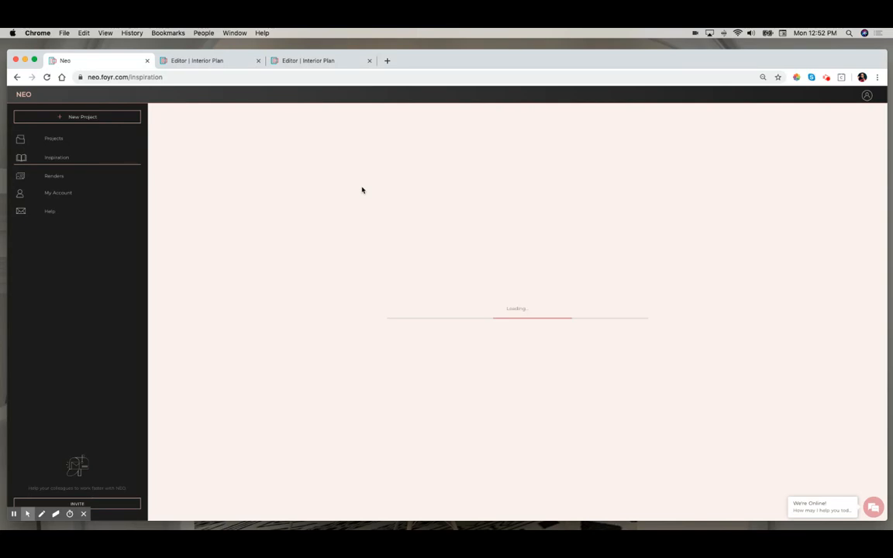
- Close the master suite editor tab without saving and return to the kitchen editor
left_click(370, 61)
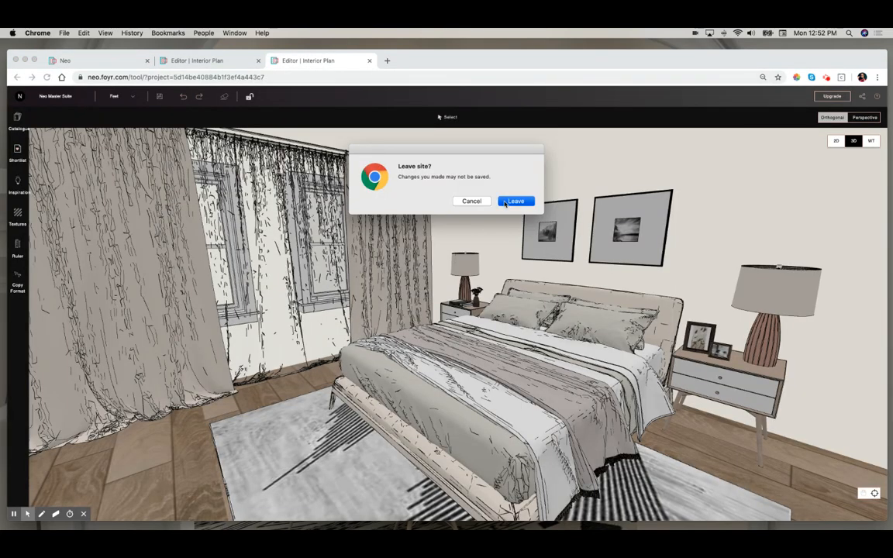
left_click(516, 201)
left_click(101, 60)
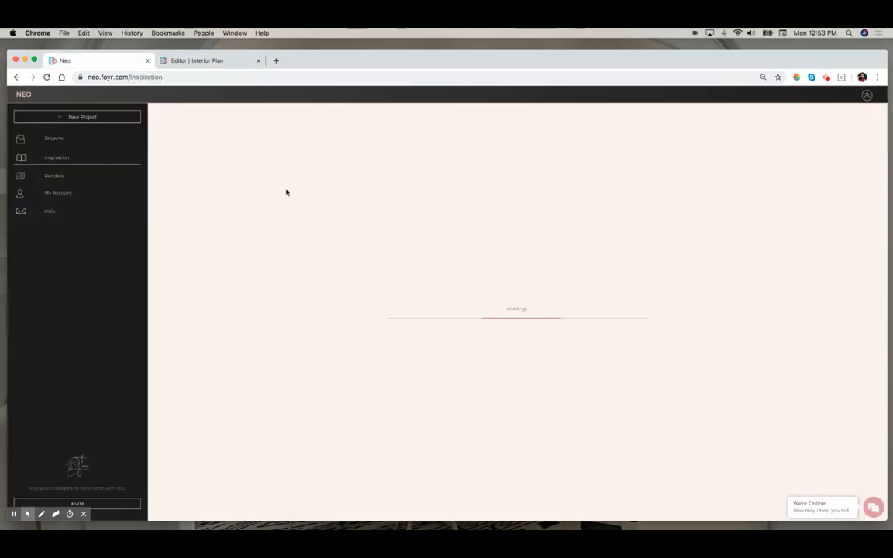
left_click(223, 62)
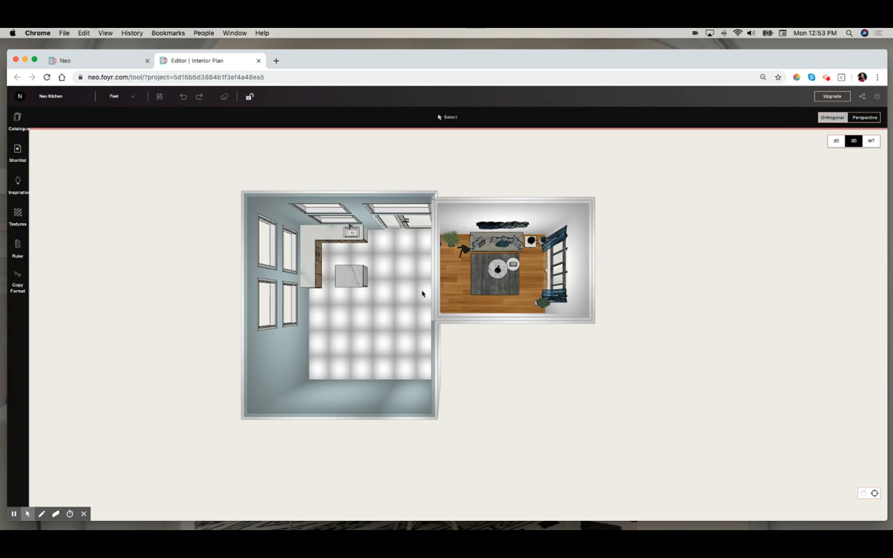
- Place the White Colored Double Door from the shortlisted building products on the kitchen's lower wall in 2D
left_click(836, 142)
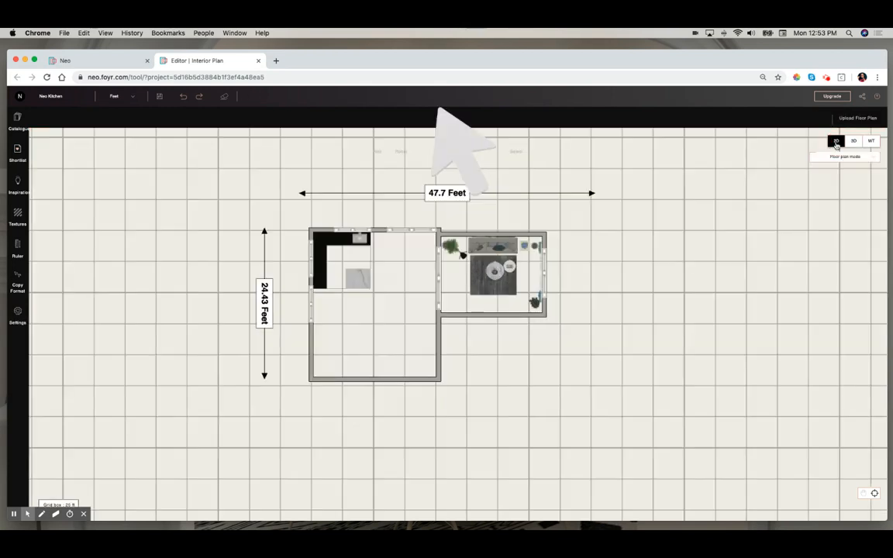
left_click(18, 149)
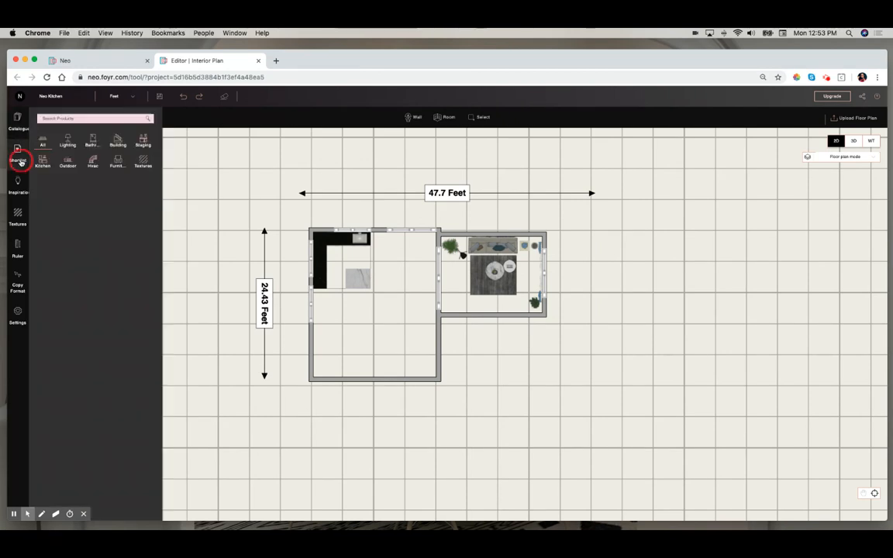
left_click(117, 140)
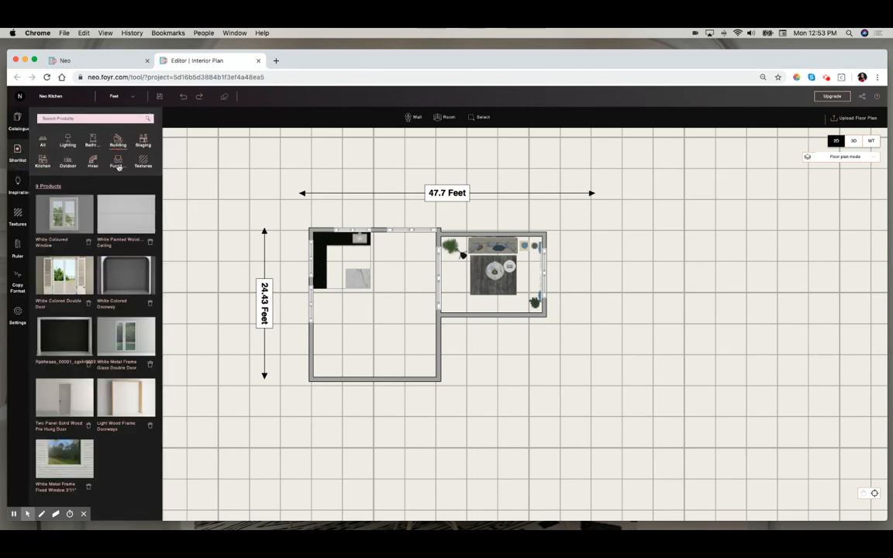
left_click_drag(122, 280, 373, 378)
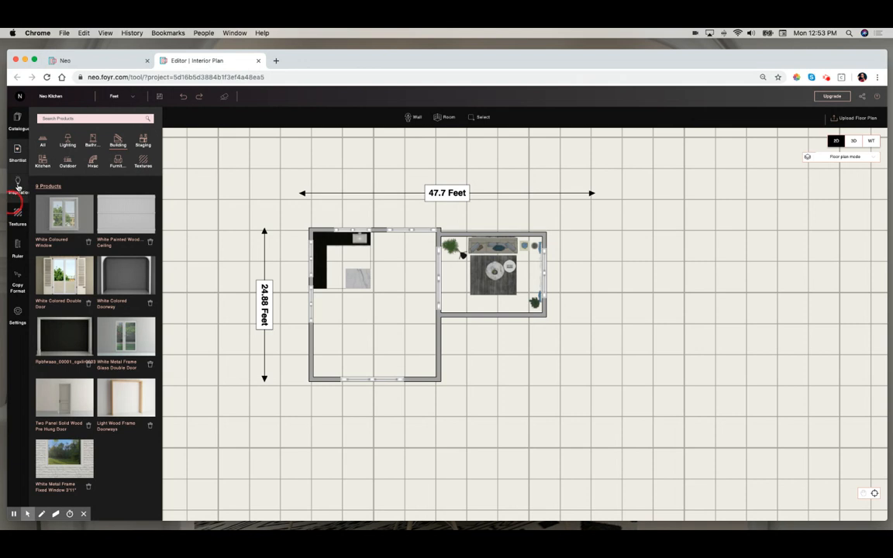
- Browse the inspiration library and open the D. Cheerful Space inspiration
left_click(18, 185)
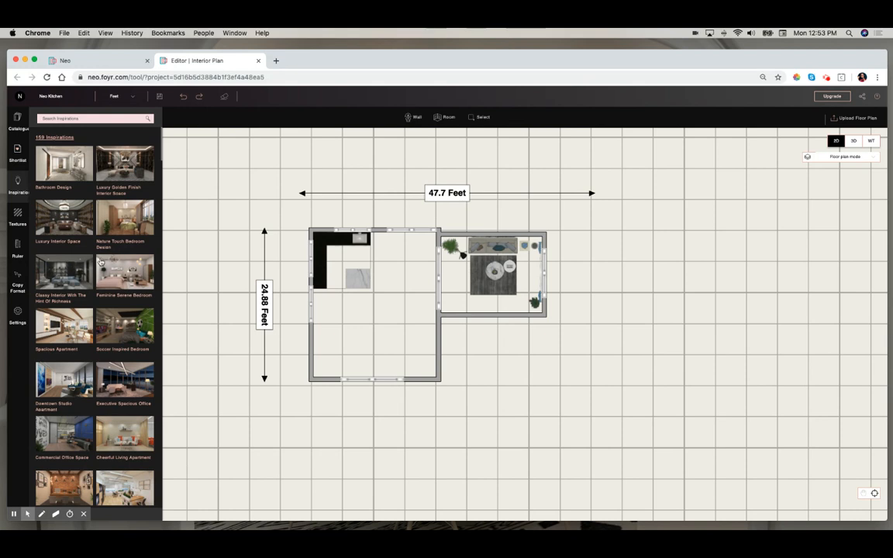
scroll(100, 262, "down", 3)
scroll(100, 262, "down", 5)
scroll(100, 262, "down", 5)
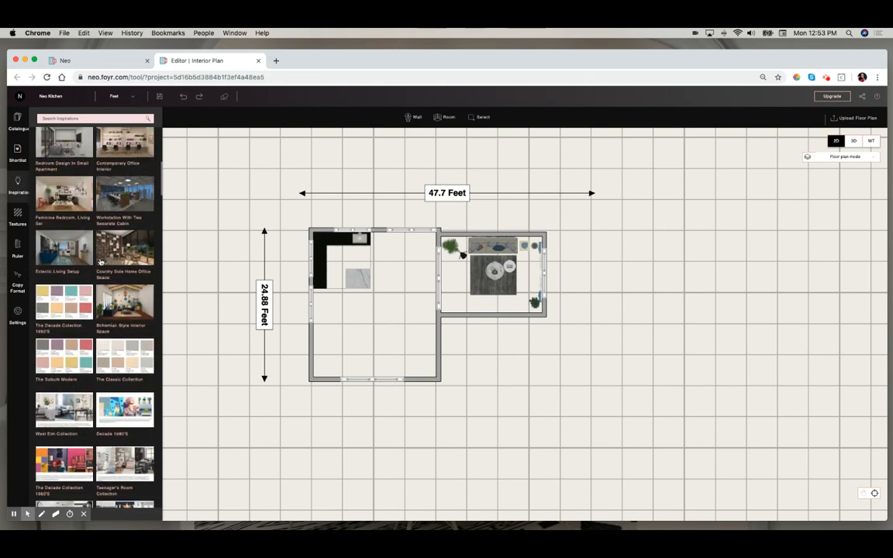
scroll(100, 262, "down", 5)
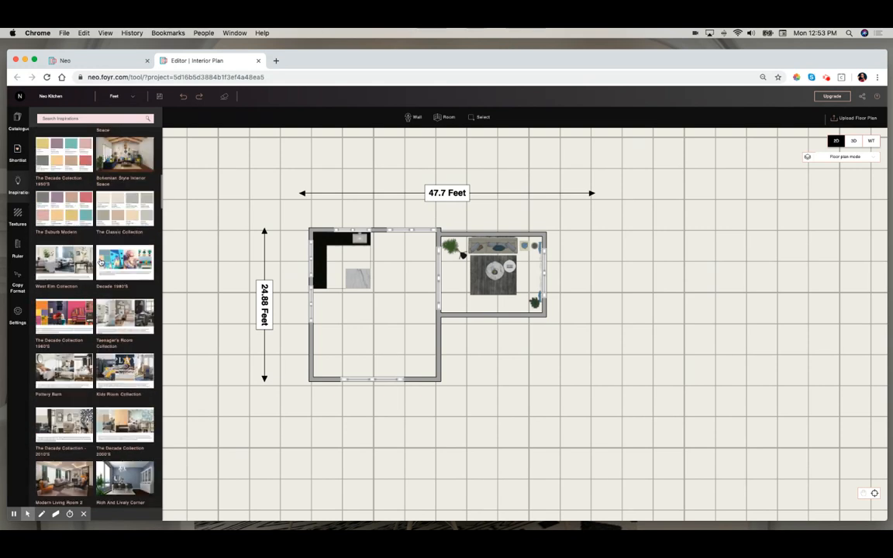
scroll(100, 262, "down", 3)
scroll(100, 262, "down", 5)
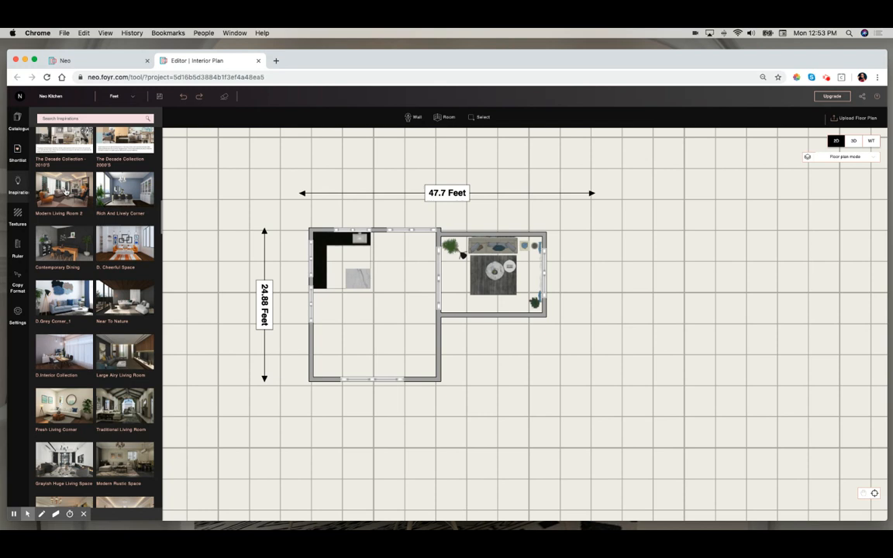
left_click(135, 246)
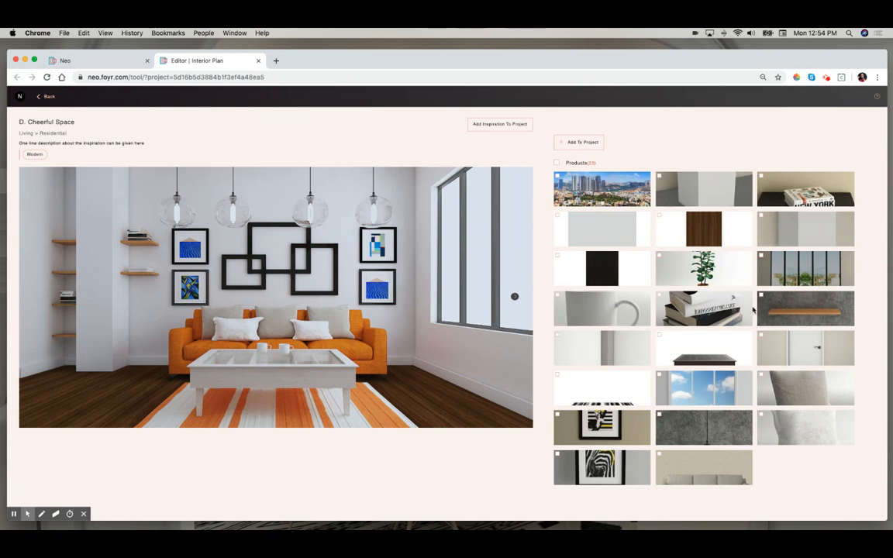
- Add the D. Cheerful Space inspiration to the project as a new room below the kitchen
left_click(558, 375)
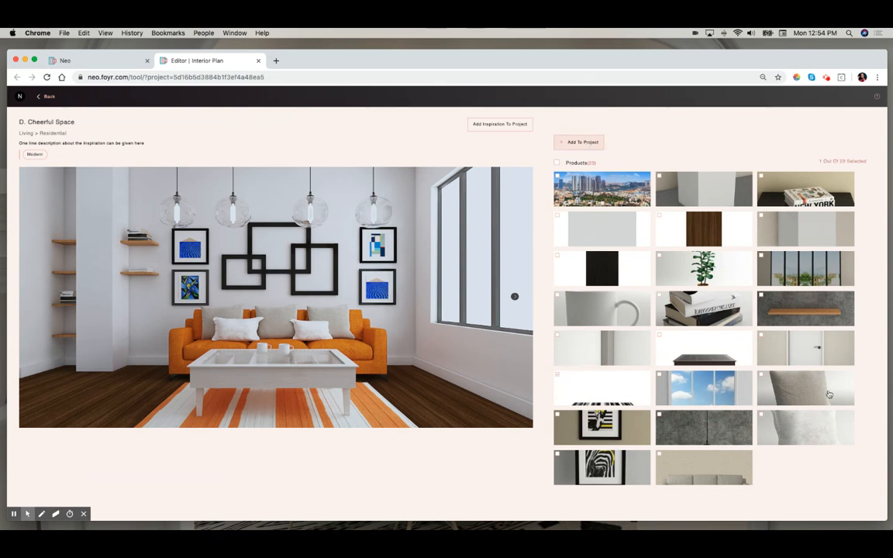
left_click(557, 163)
left_click(558, 164)
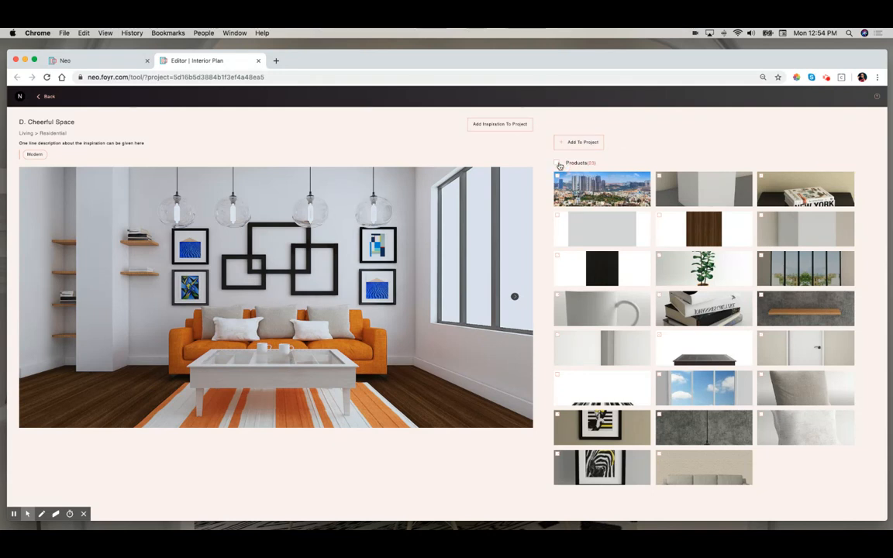
left_click(501, 126)
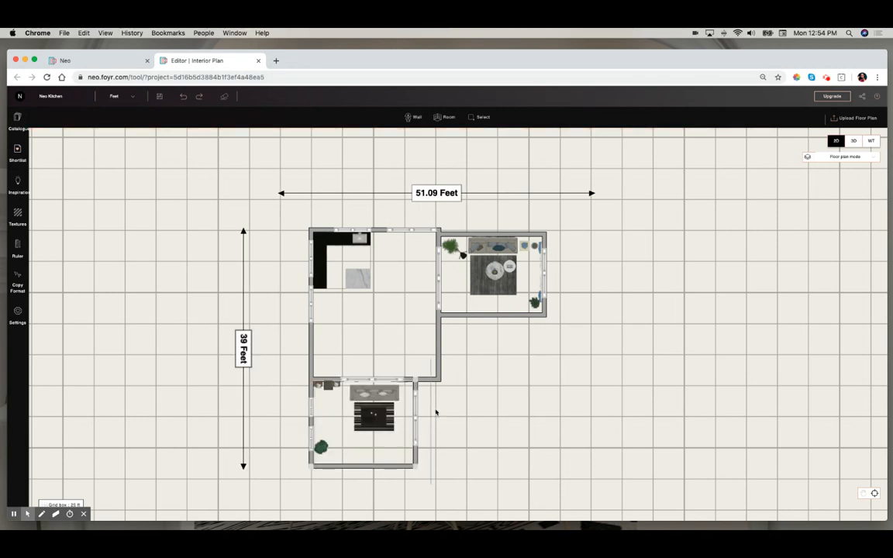
- Switch to 3D and explore the newly added living room
left_click(854, 141)
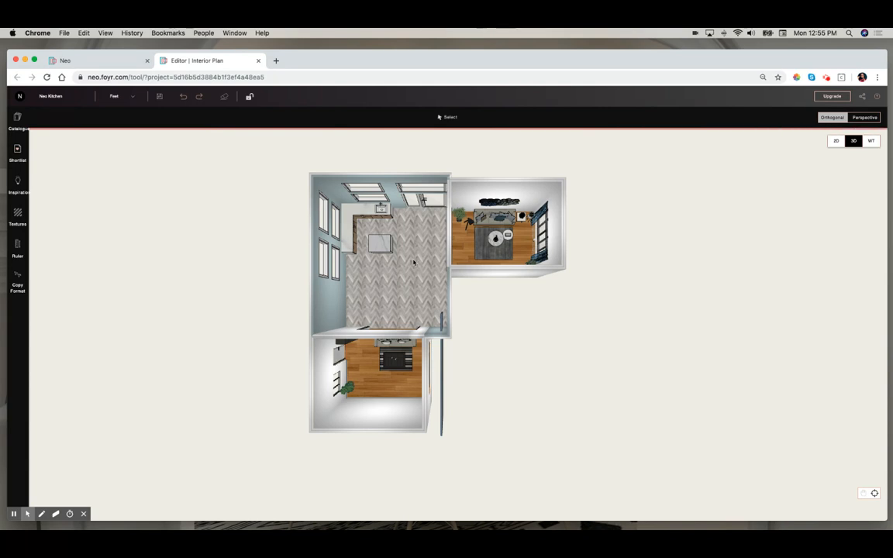
double_click(395, 310)
mouse_move(510, 285)
left_mouse_down()
mouse_move(491, 325)
mouse_move(414, 341)
mouse_move(319, 310)
mouse_move(294, 264)
mouse_move(333, 255)
mouse_move(275, 269)
mouse_move(449, 288)
mouse_move(516, 259)
left_mouse_up()
left_click_drag(302, 434, 323, 437)
scroll(323, 437, "down", 5)
scroll(322, 437, "up", 5)
mouse_move(702, 432)
left_mouse_down()
mouse_move(669, 437)
mouse_move(724, 437)
left_mouse_up()
mouse_move(686, 402)
left_mouse_down()
mouse_move(660, 421)
mouse_move(611, 421)
mouse_move(646, 419)
mouse_move(650, 381)
left_mouse_up()
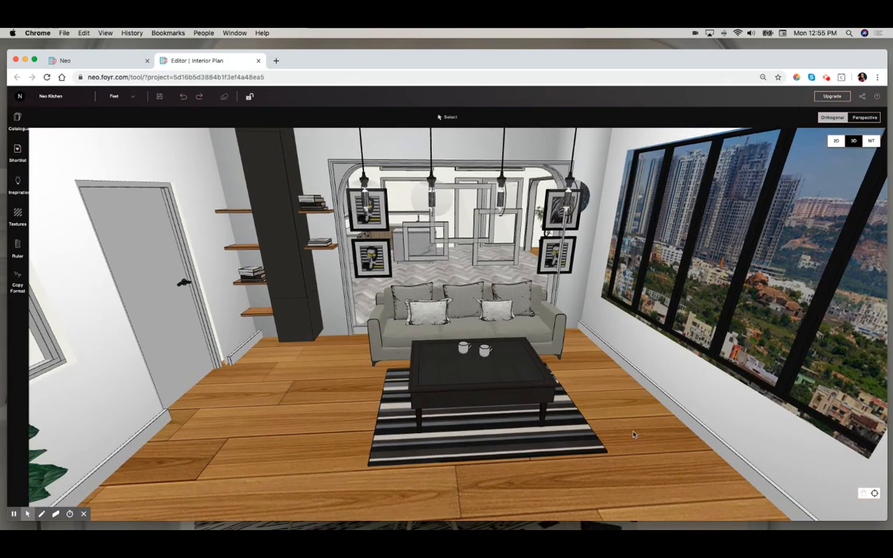
- Open the city environment backdrop's appearance and try uploading a new texture, cancelling the file selection
mouse_move(643, 428)
left_mouse_down()
mouse_move(624, 447)
mouse_move(607, 438)
mouse_move(674, 371)
mouse_move(690, 372)
left_mouse_up()
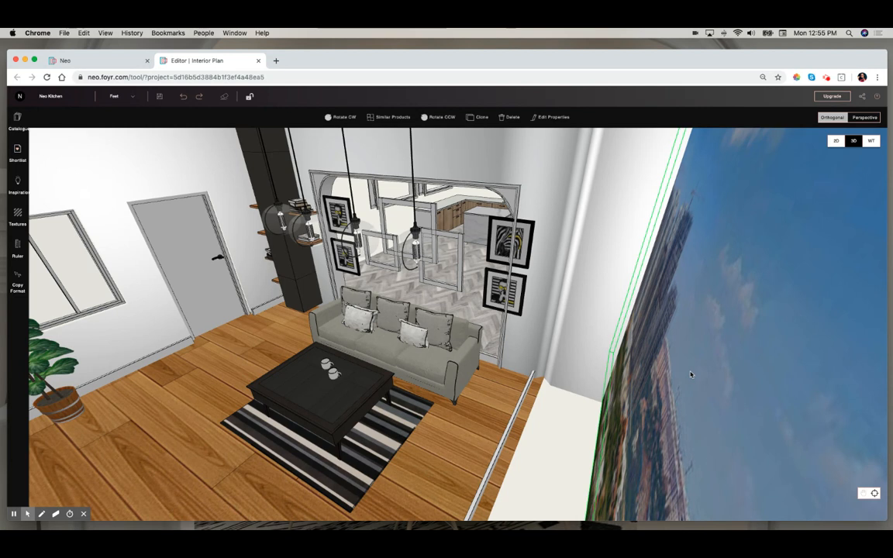
left_click(549, 116)
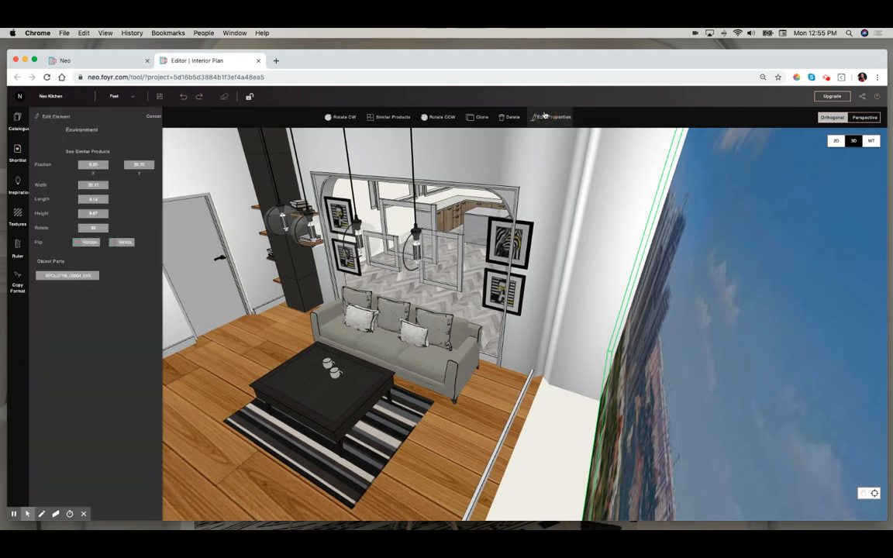
left_click(41, 276)
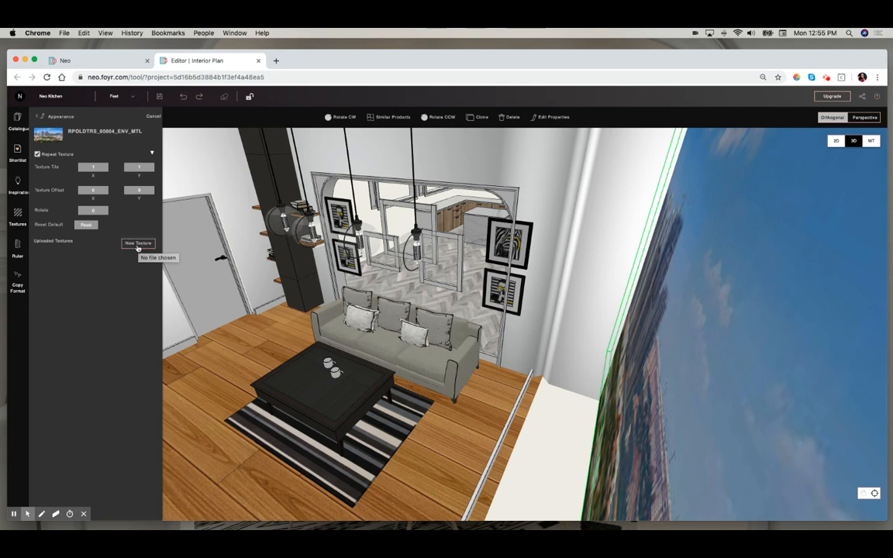
left_click(137, 244)
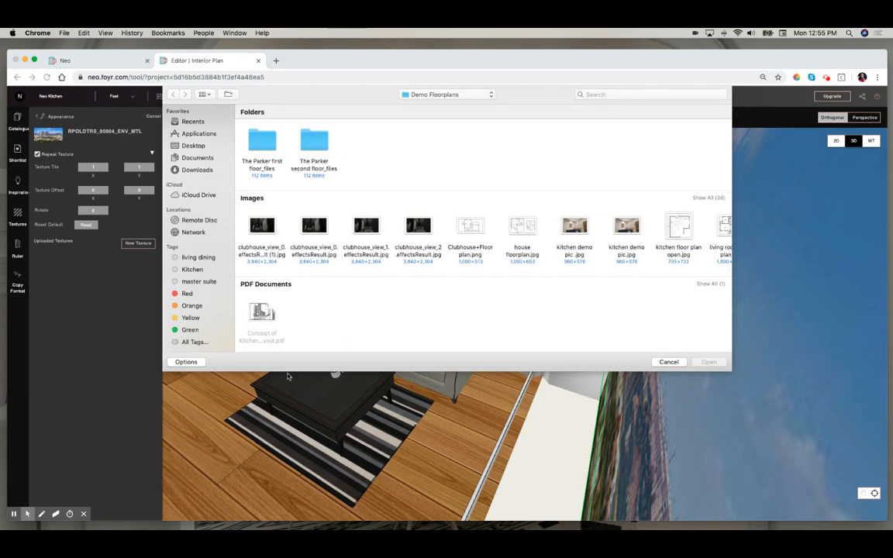
left_click(668, 362)
- Delete the city-view environment backdrop from the living room window
left_click_drag(434, 465, 526, 449)
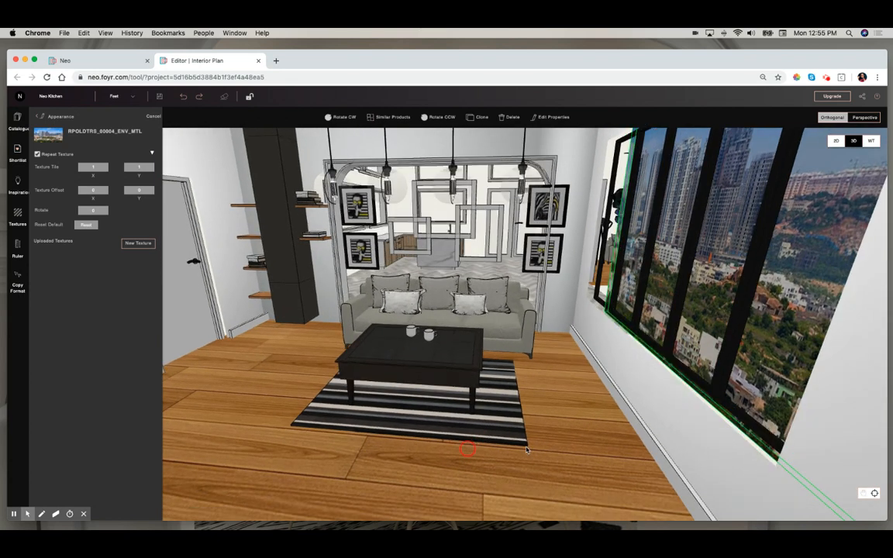
left_click_drag(559, 219, 585, 259)
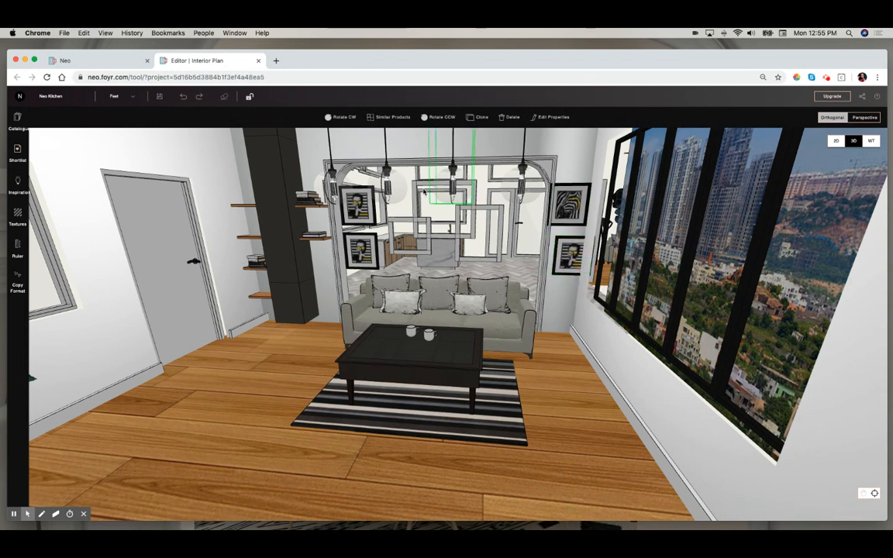
left_click(378, 169)
left_click_drag(413, 201, 432, 241)
left_click_drag(272, 351, 572, 411)
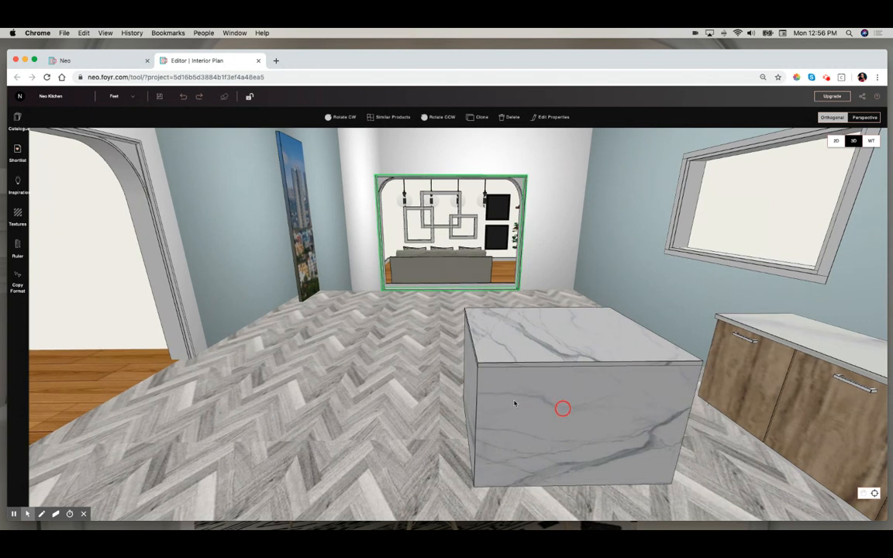
left_click(293, 242)
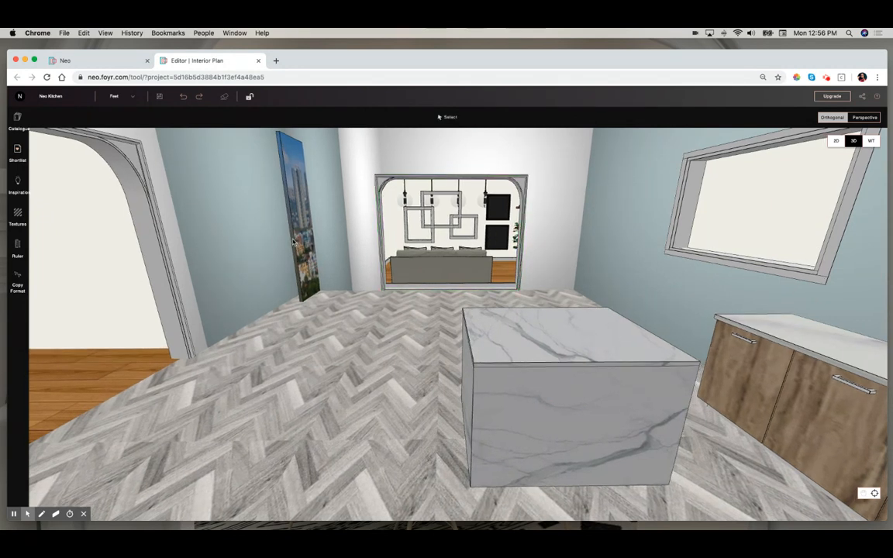
left_click(295, 240)
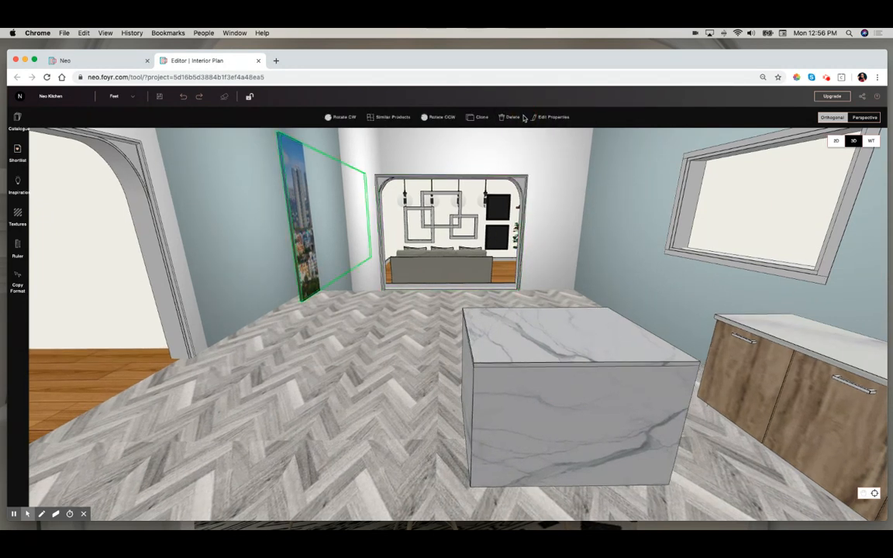
left_click(516, 117)
left_click_drag(543, 295, 329, 303)
left_click_drag(600, 267, 681, 267)
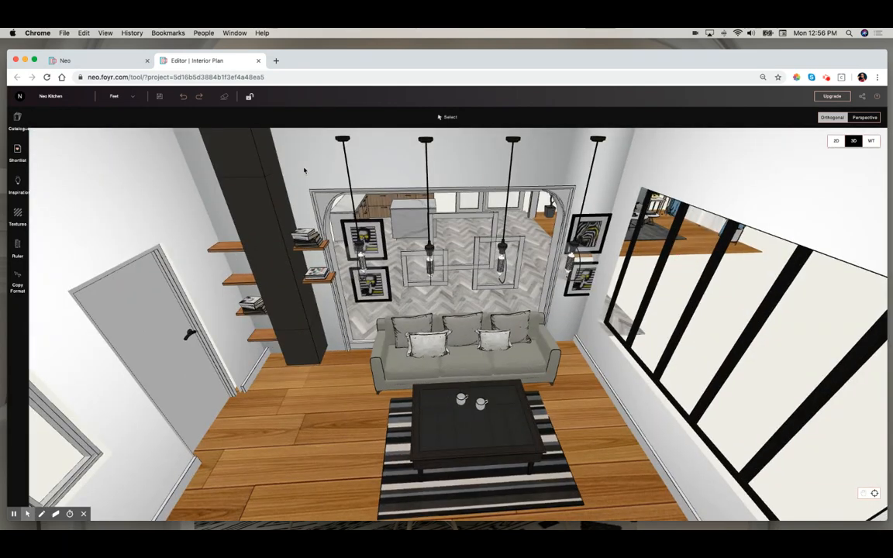
- Undo the backdrop deletion, then close the editor tab and leave without saving
left_click(186, 99)
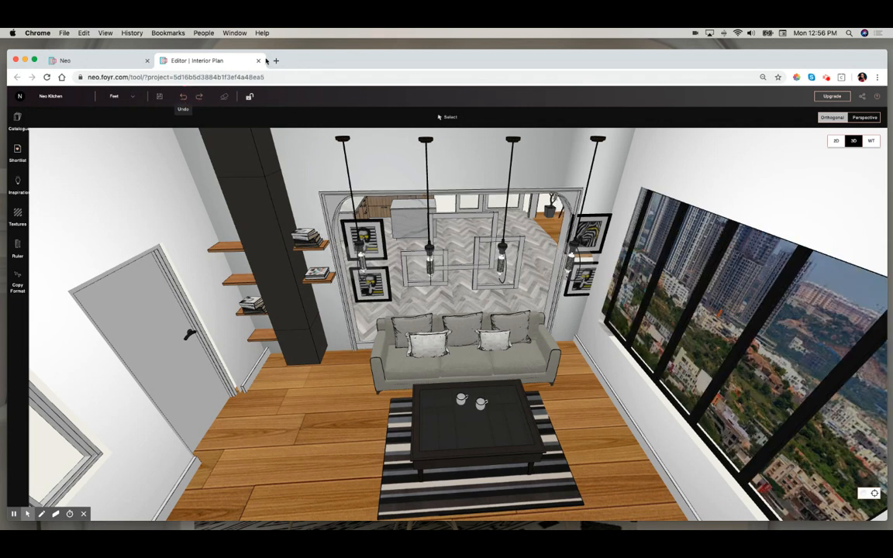
left_click(258, 60)
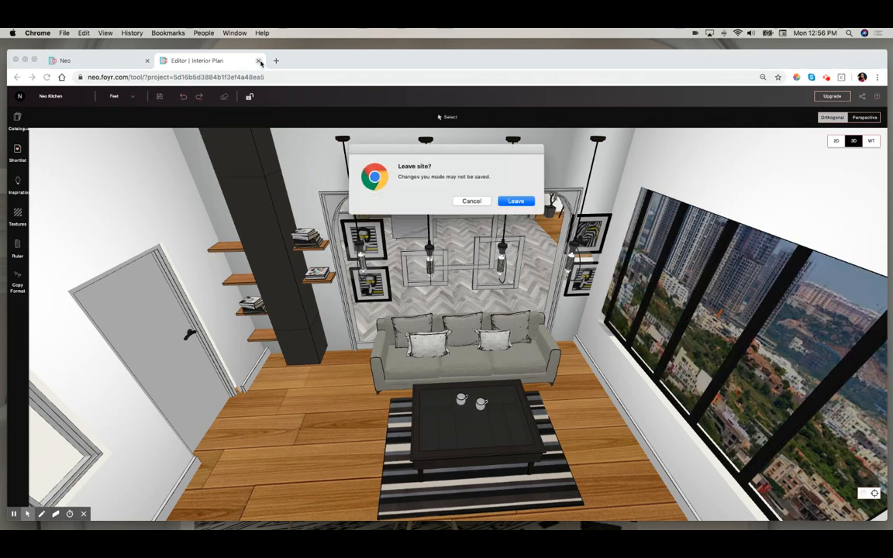
left_click(515, 201)
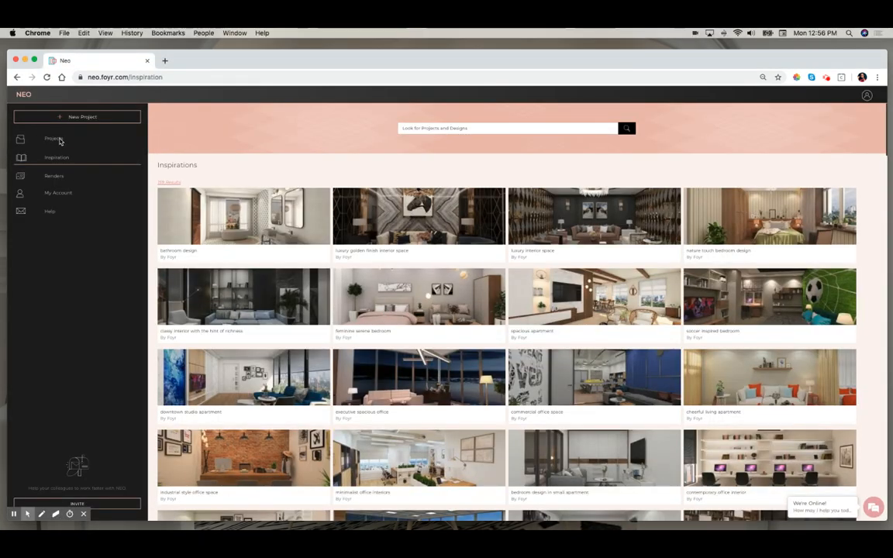
- Open the neo master suite project from the projects dashboard
left_click(56, 140)
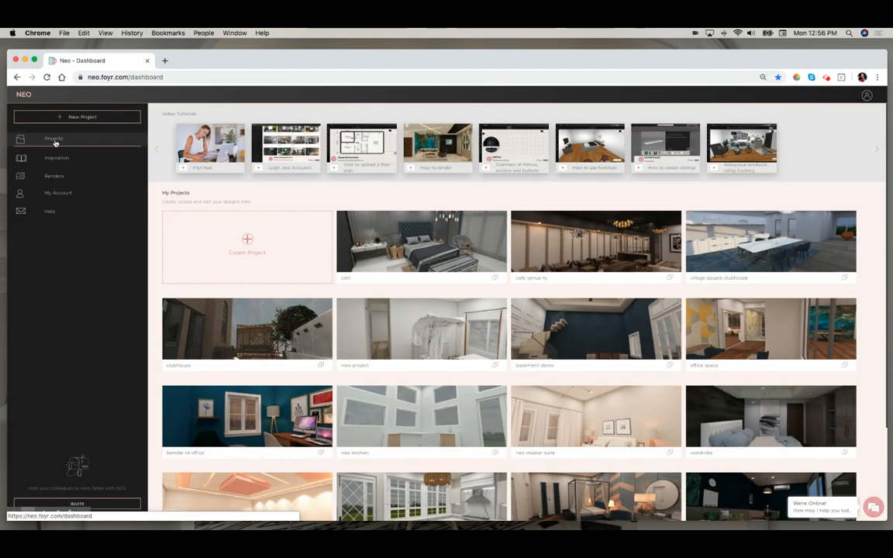
left_click(598, 415)
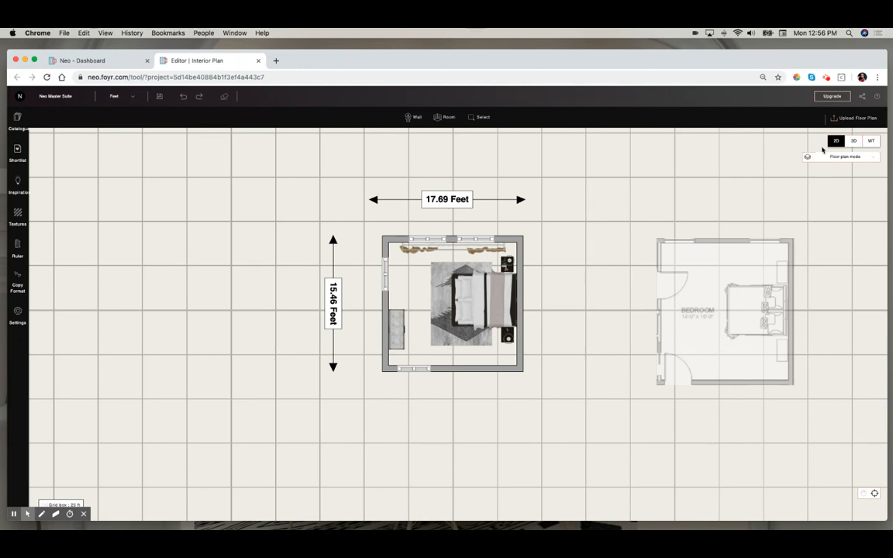
- Switch the project to walkthrough mode and start a render of the current view
left_click(872, 140)
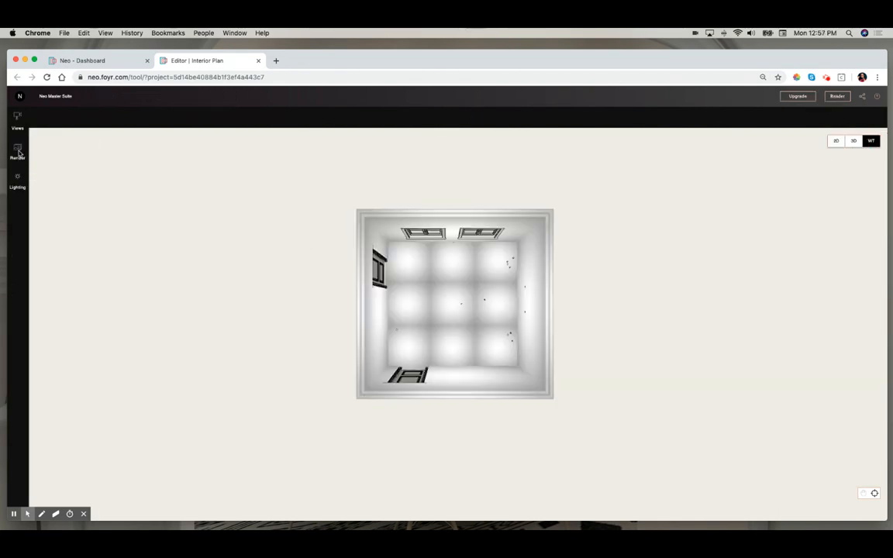
left_click(18, 153)
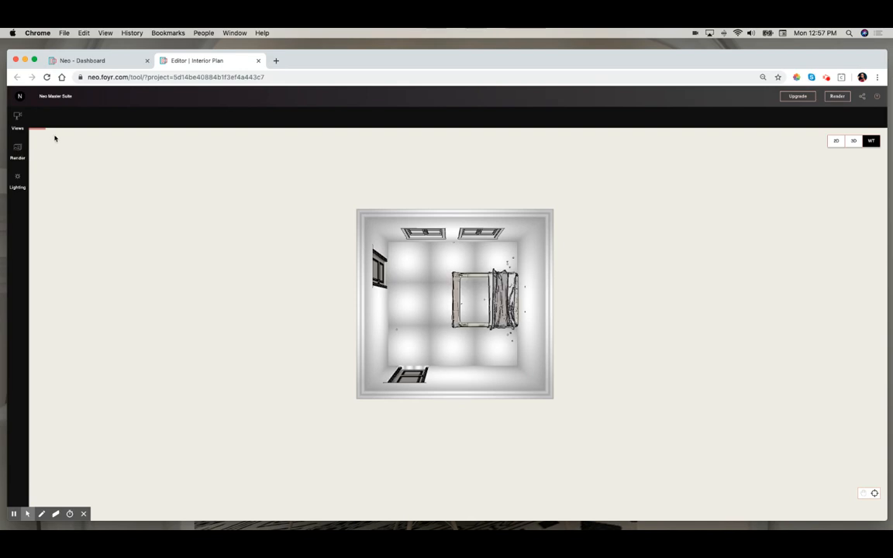
- Browse the Renders gallery on the dashboard to review the rendered views of all projects
left_click(77, 61)
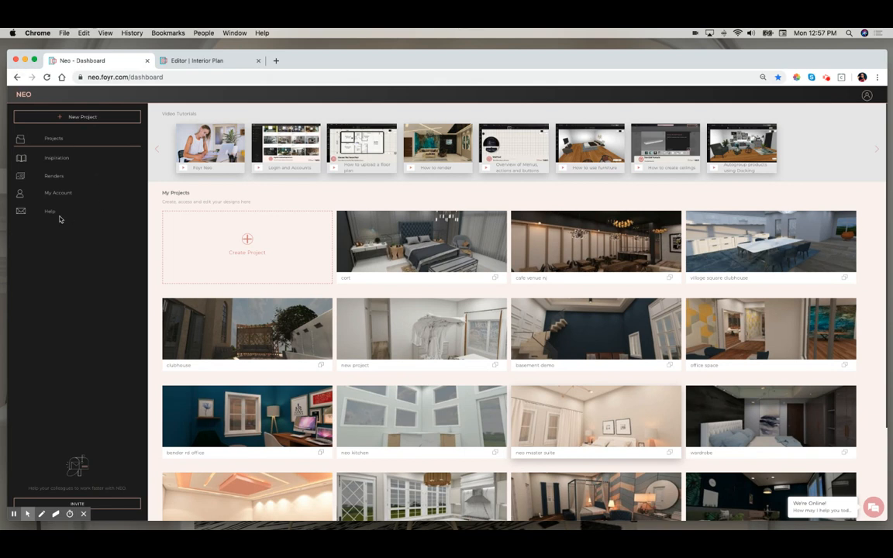
left_click(53, 178)
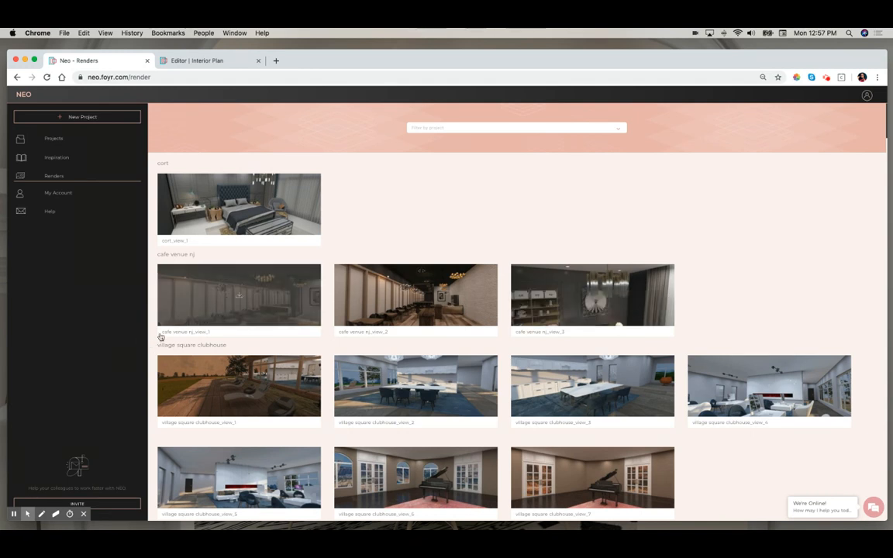
scroll(151, 357, "down", 5)
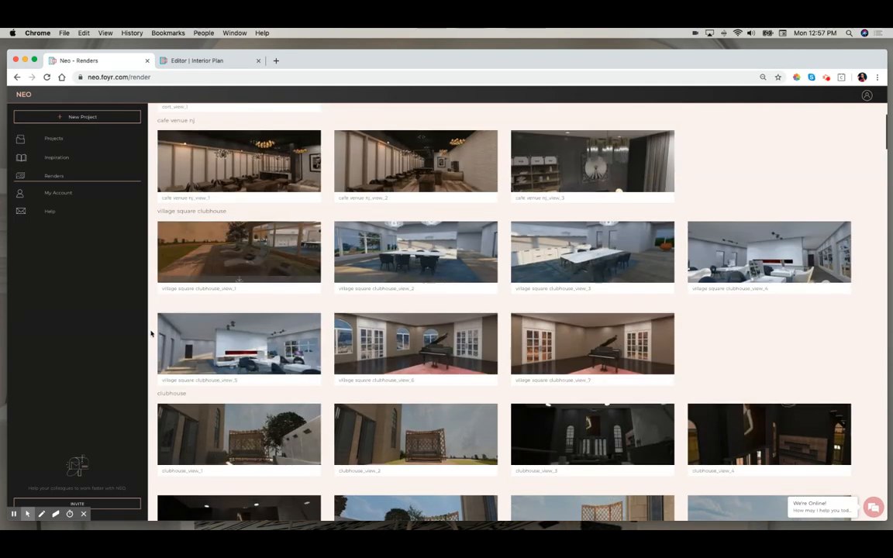
scroll(151, 333, "down", 10)
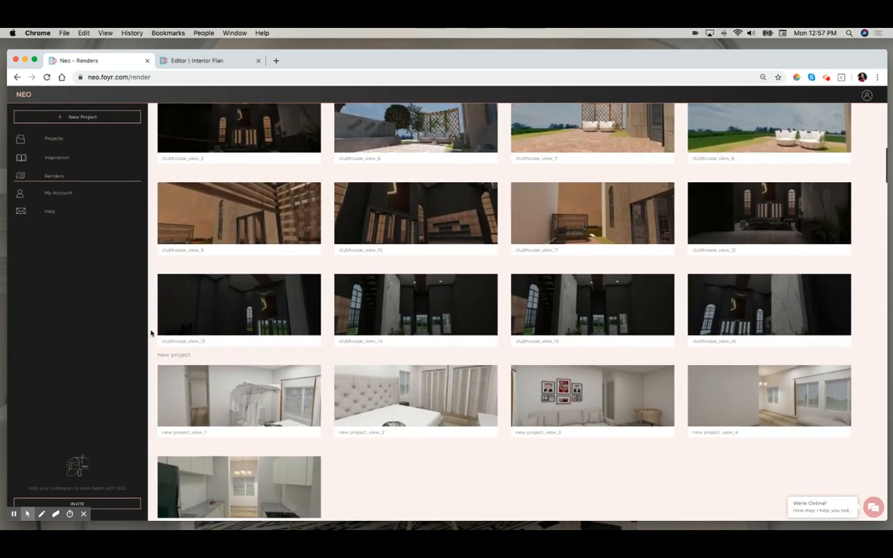
scroll(151, 333, "down", 8)
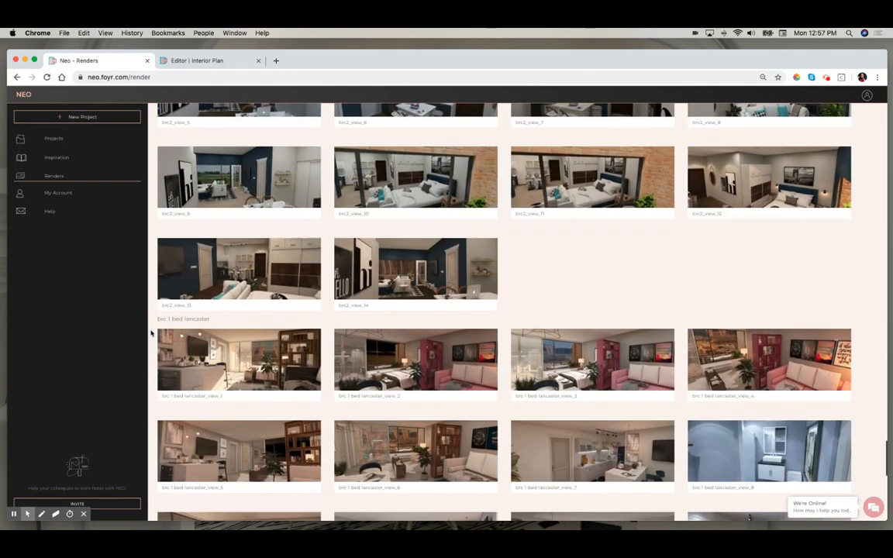
scroll(151, 333, "down", 5)
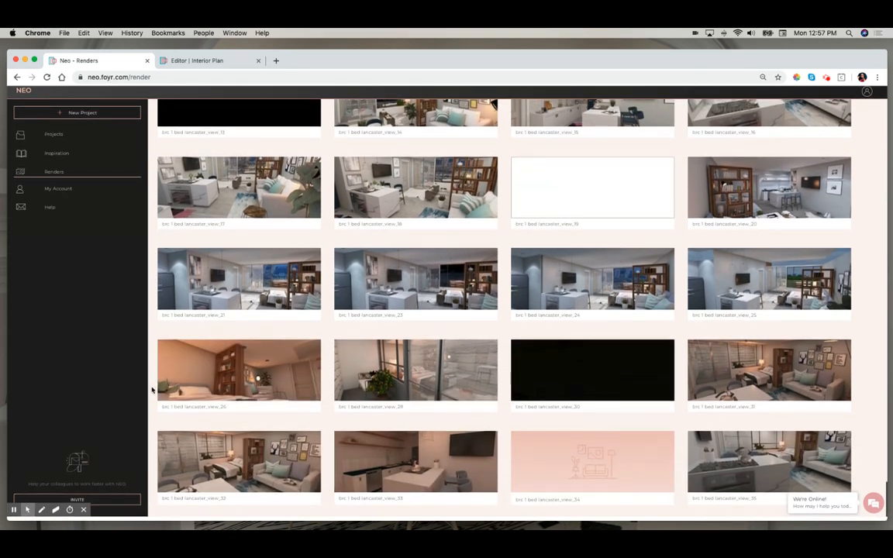
scroll(151, 390, "up", 10)
scroll(151, 390, "up", 15)
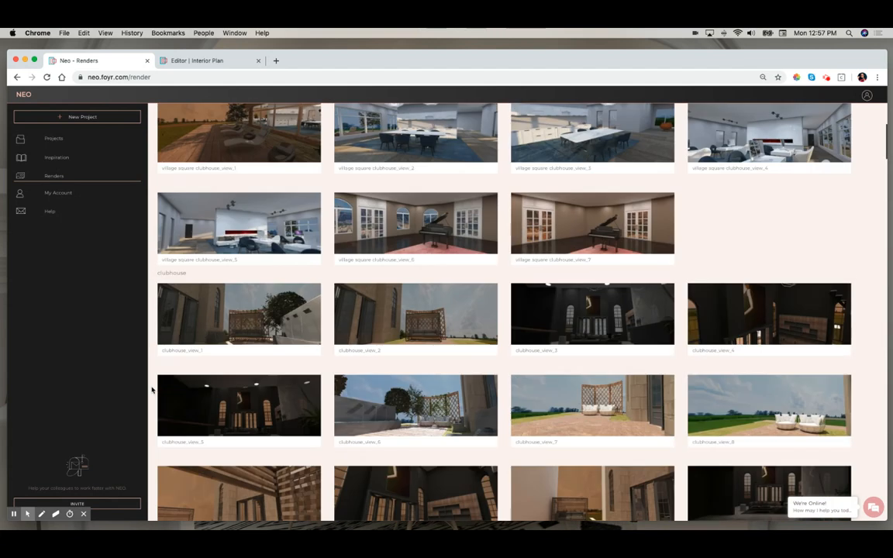
scroll(152, 387, "up", 5)
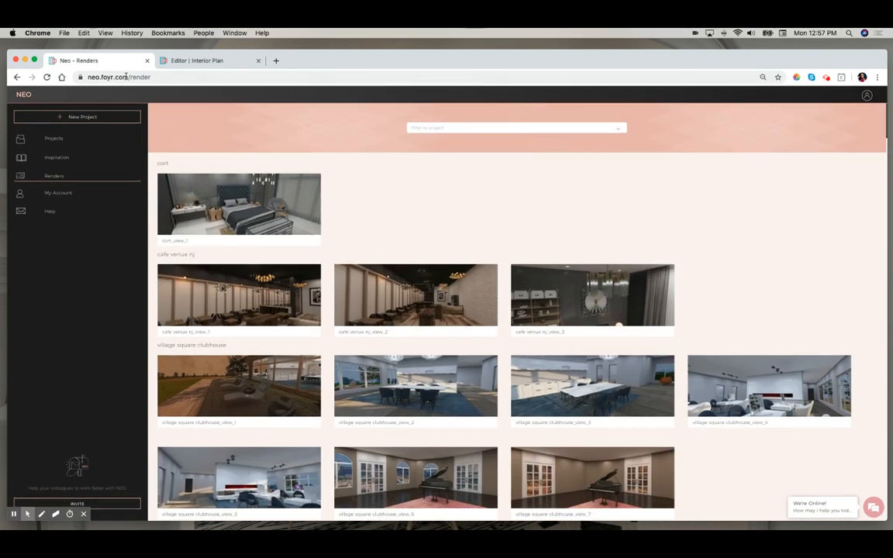
- Open the project's render list in the editor to check the progress of the new render
left_click(220, 61)
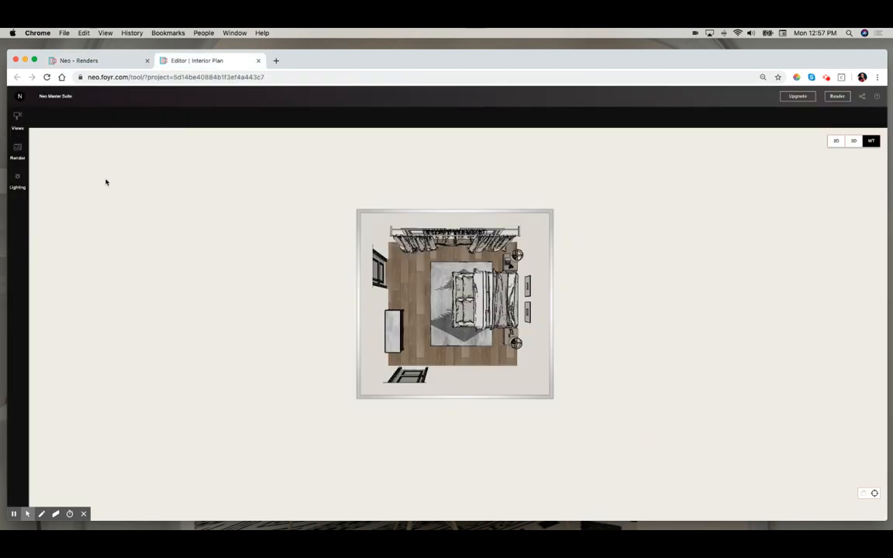
left_click(20, 152)
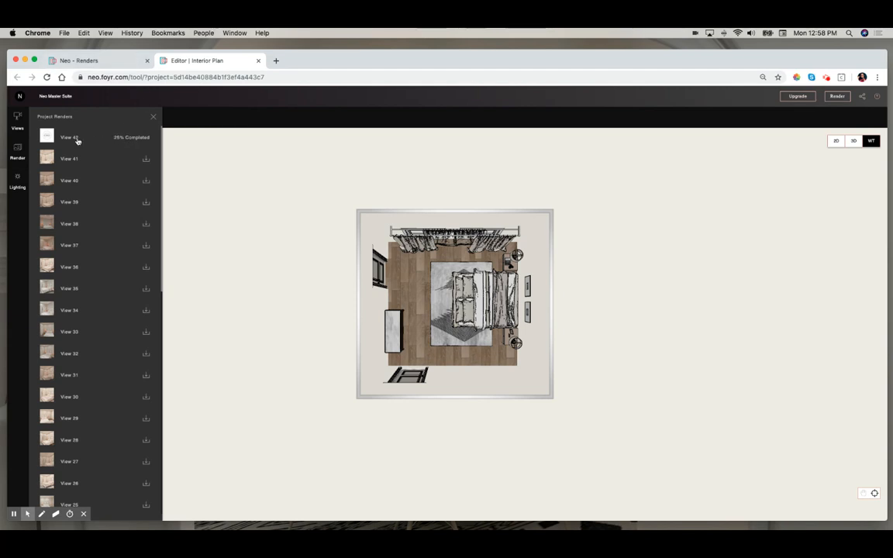
- Review the account settings, usage and payments, and the available subscription plans and add-on packs
left_click(100, 61)
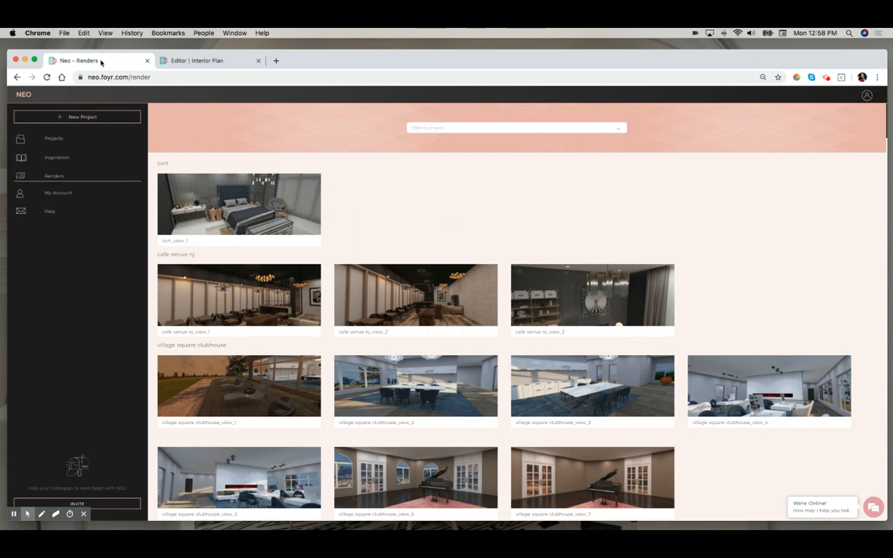
left_click(867, 96)
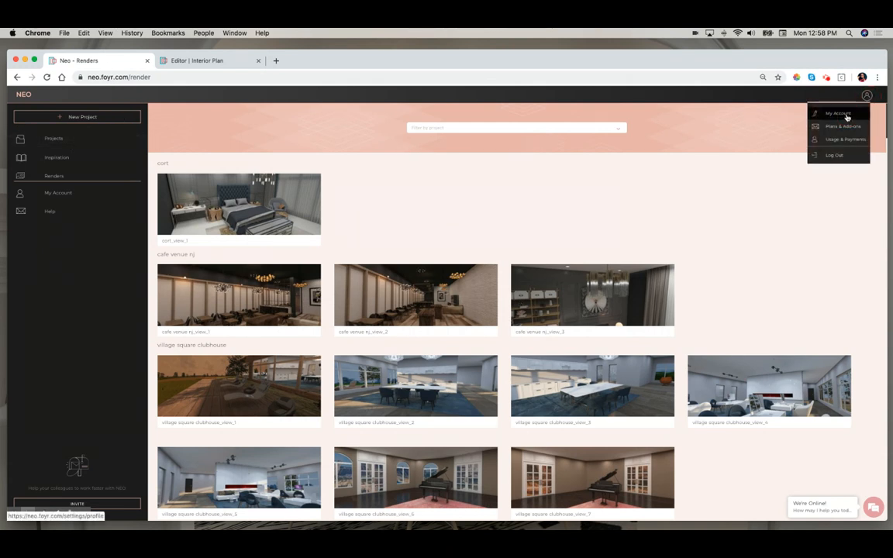
left_click(845, 115)
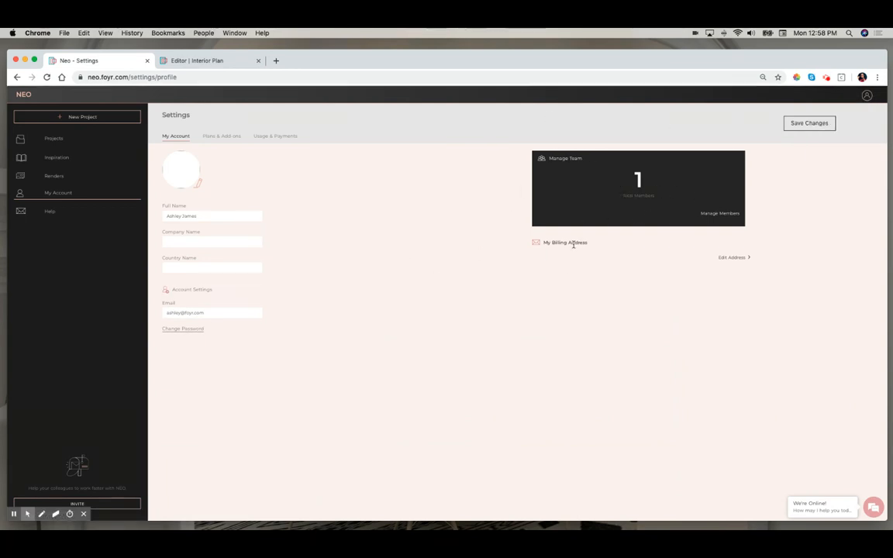
left_click(262, 138)
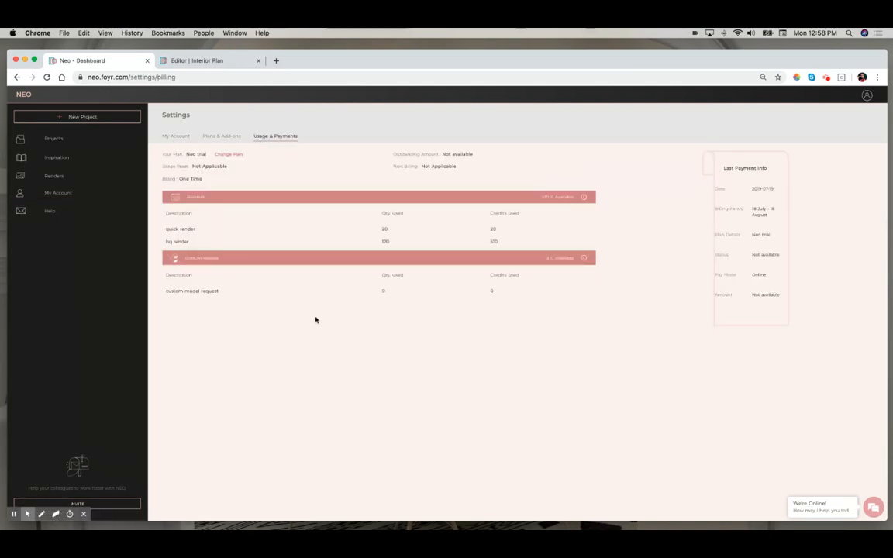
left_click(216, 138)
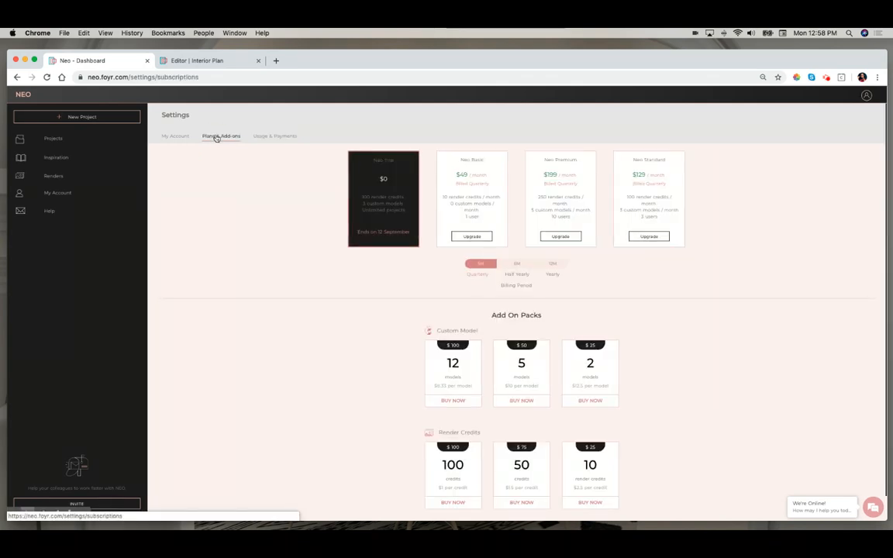
scroll(307, 390, "down", 2)
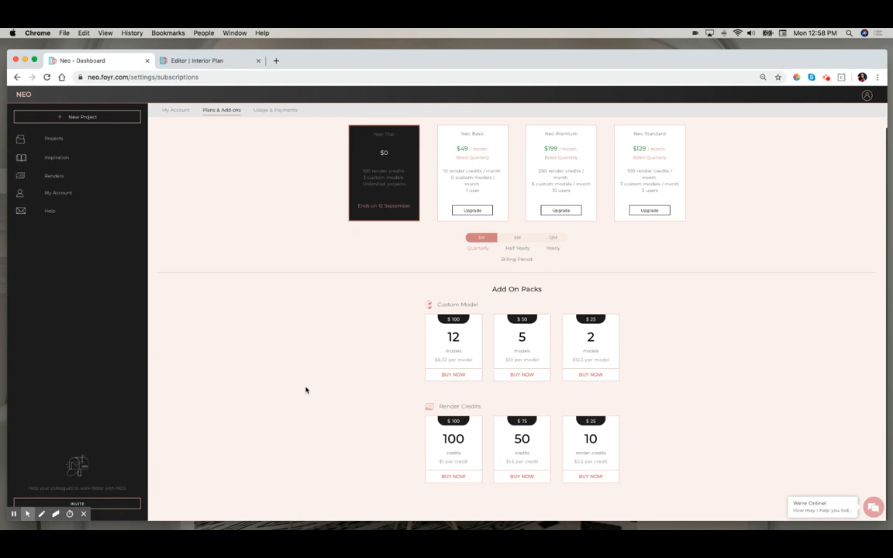
scroll(306, 390, "up", 2)
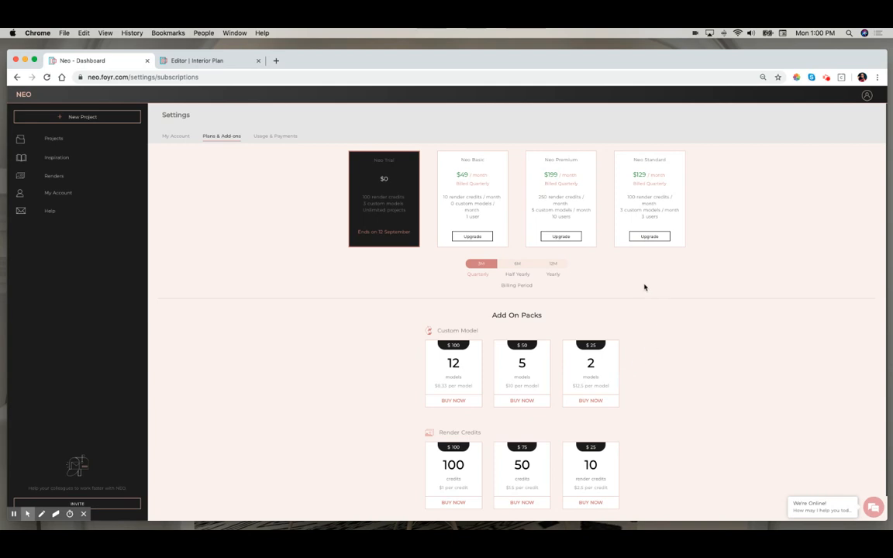
- Switch the subscription plans' billing period to Yearly to compare the plan prices
scroll(670, 413, "down", 1)
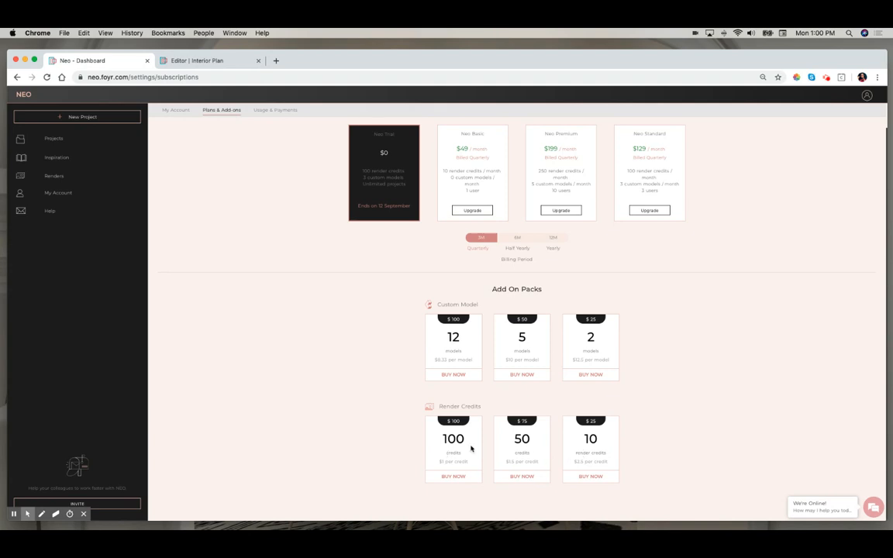
scroll(719, 350, "up", 1)
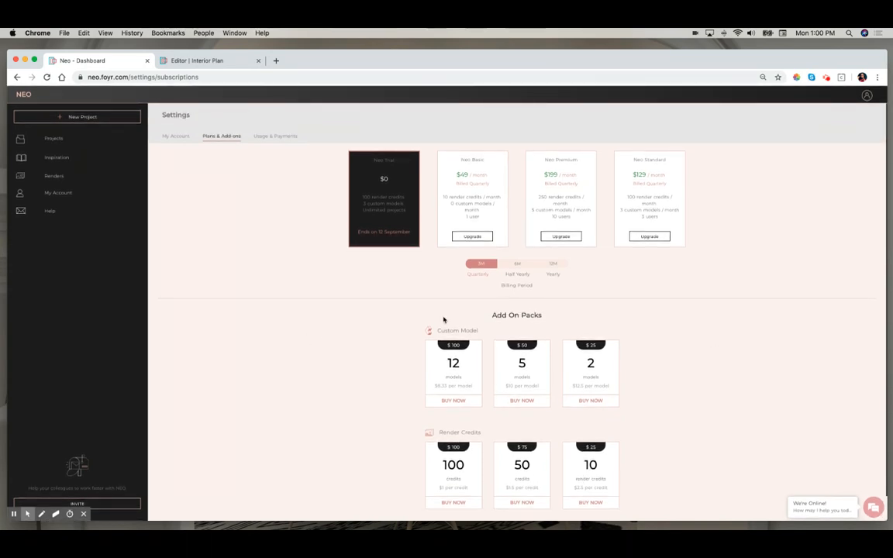
left_click(551, 263)
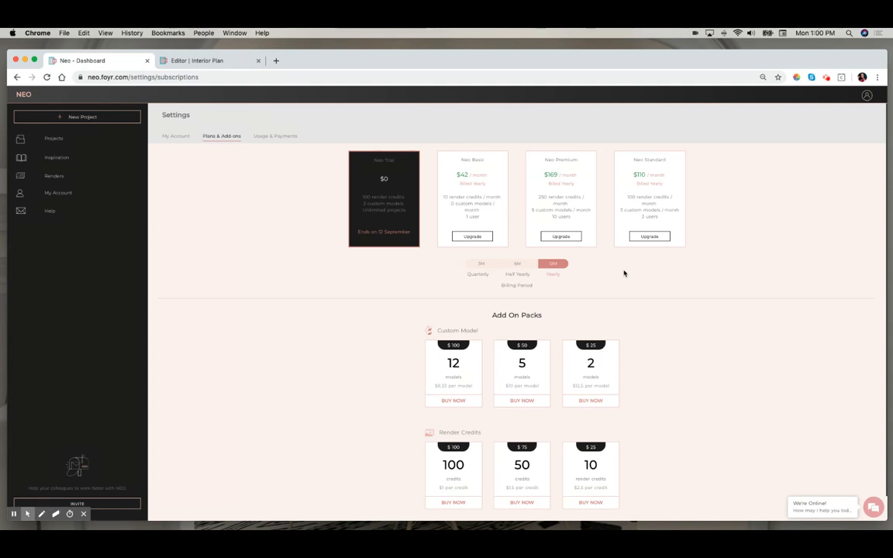
left_click(876, 508)
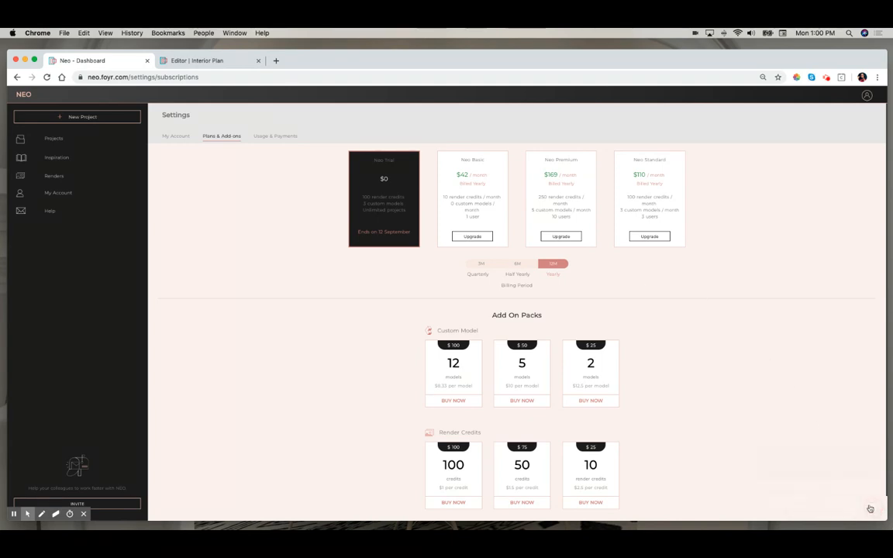
left_click(872, 296)
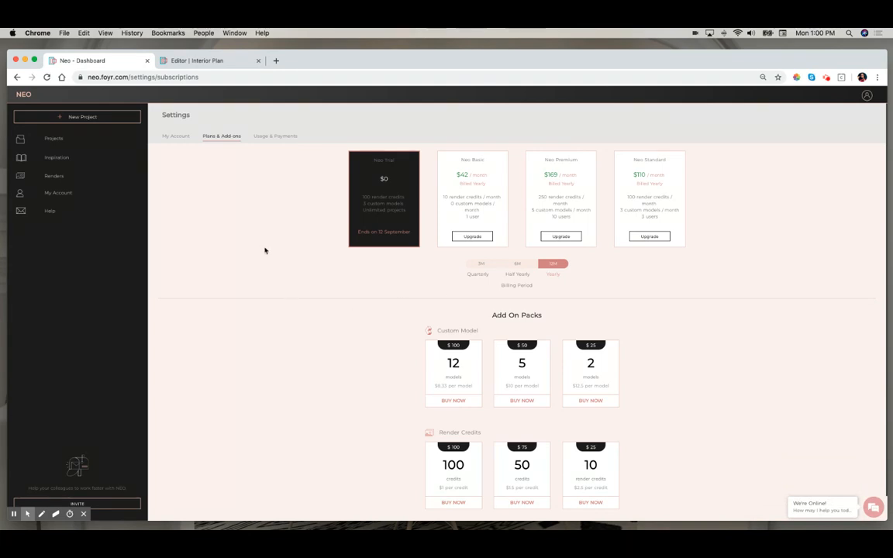
- Open the My Account settings page and briefly check the editor tab before returning
left_click(182, 138)
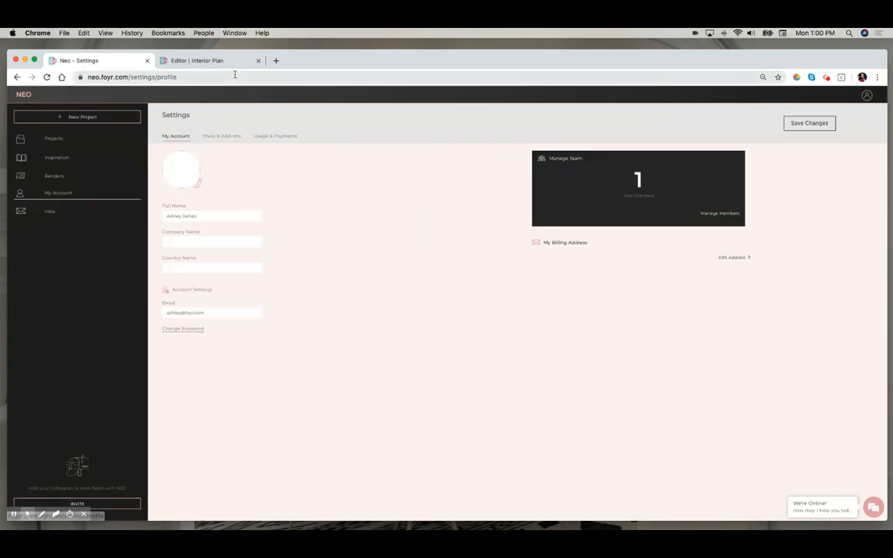
left_click(200, 61)
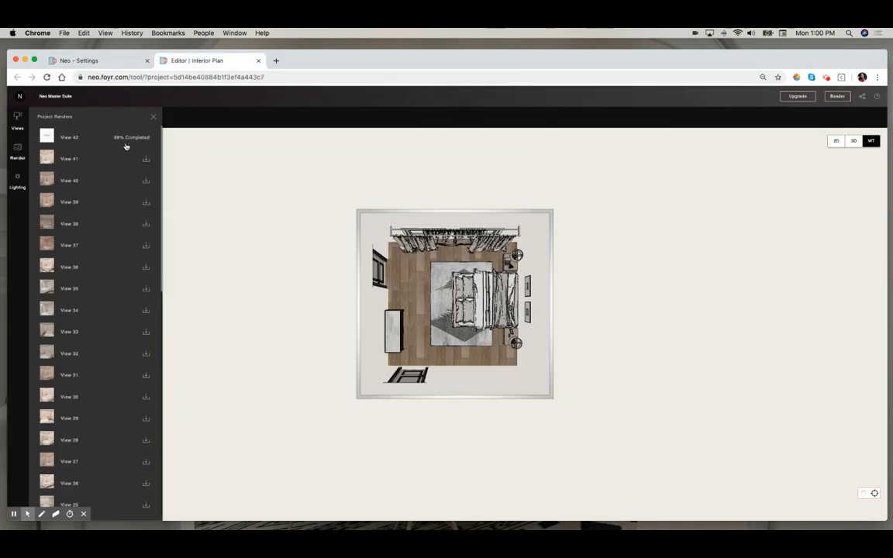
left_click(85, 61)
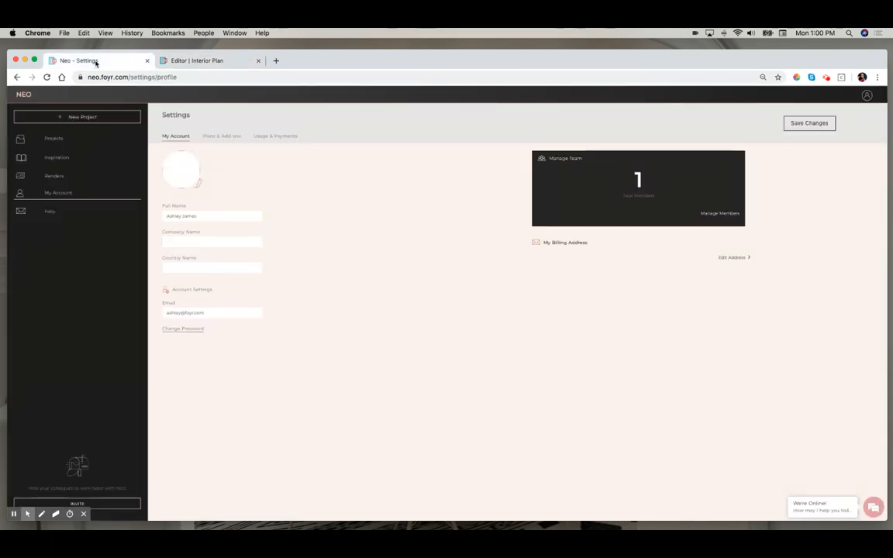
- Browse the Help and Support tutorials and contact form, then return to the Projects dashboard
left_click(47, 215)
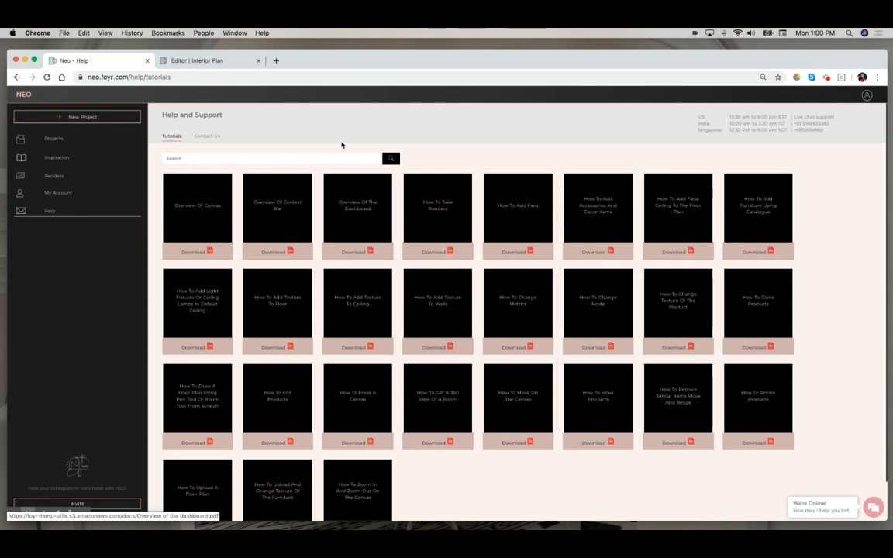
left_click(201, 136)
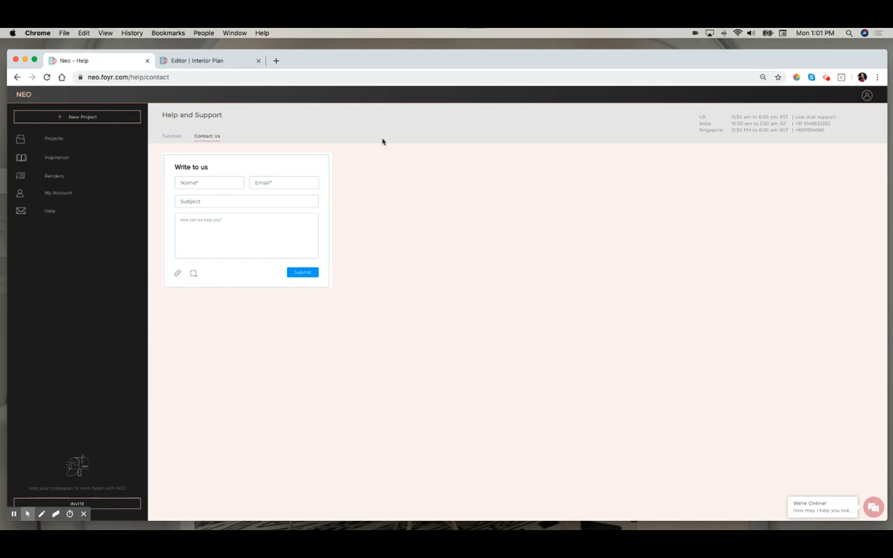
left_click(48, 143)
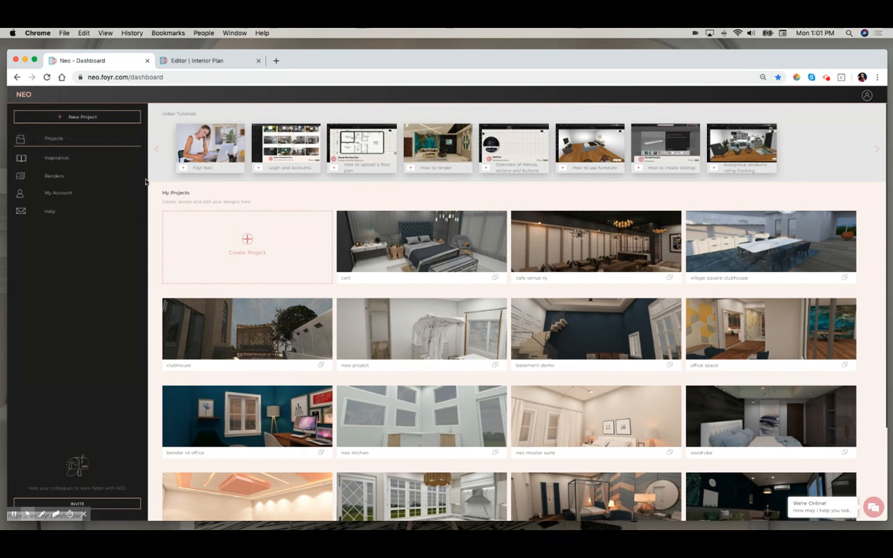
- Download the newest render from the project's render list as a JPEG to Downloads and open the saved image
left_click(175, 60)
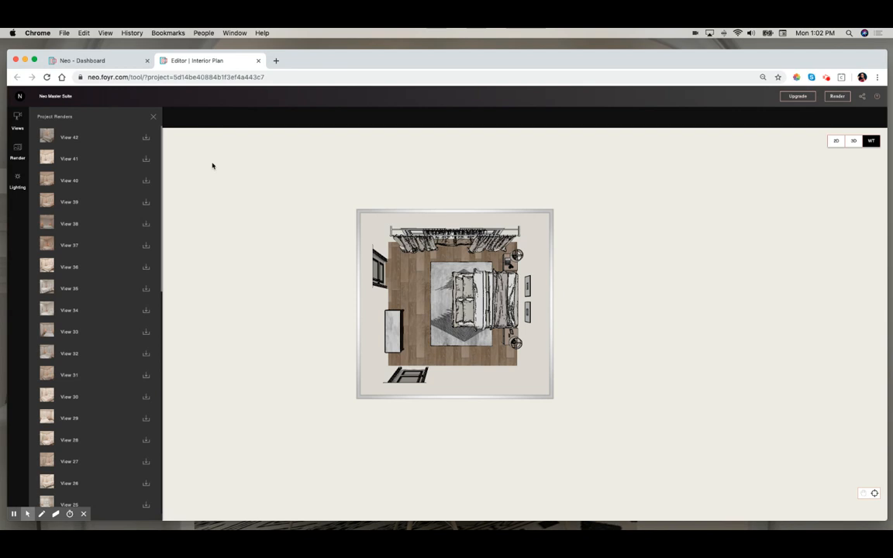
left_click(149, 138)
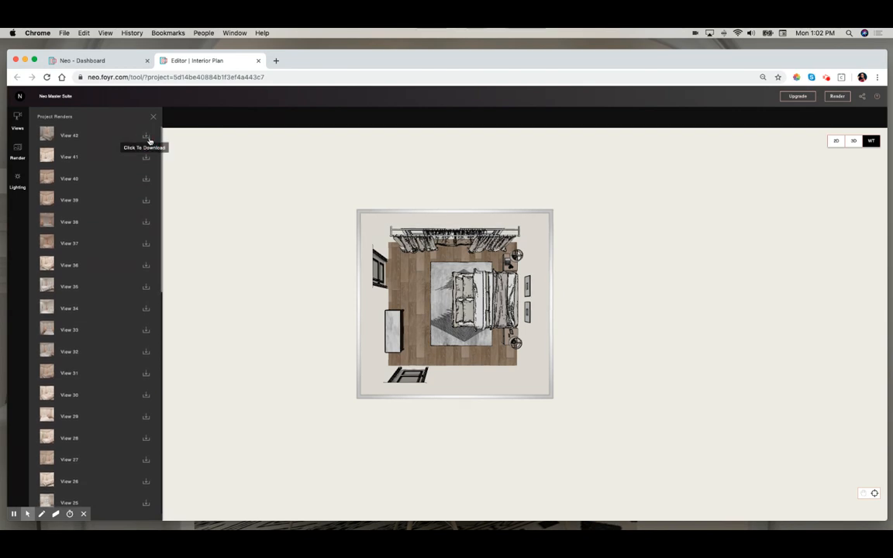
left_click(149, 137)
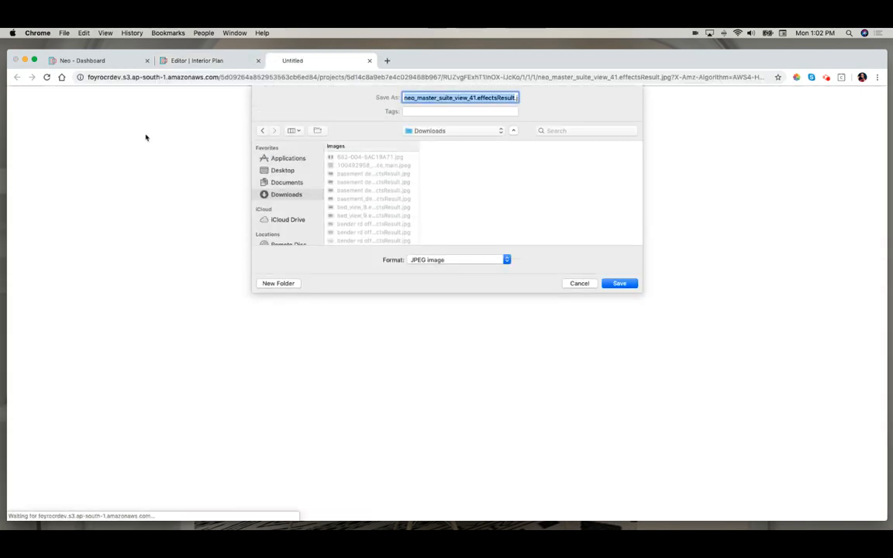
left_click(619, 284)
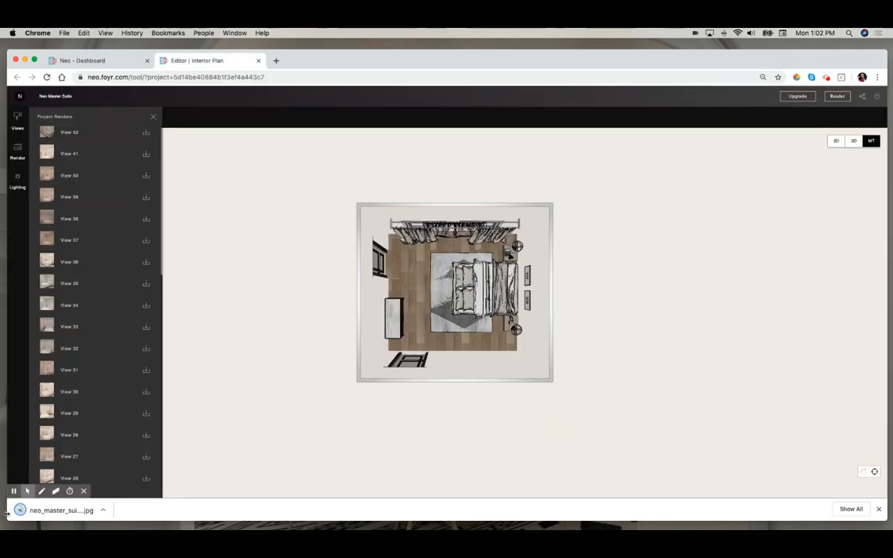
mouse_move(194, 515)
left_click(36, 513)
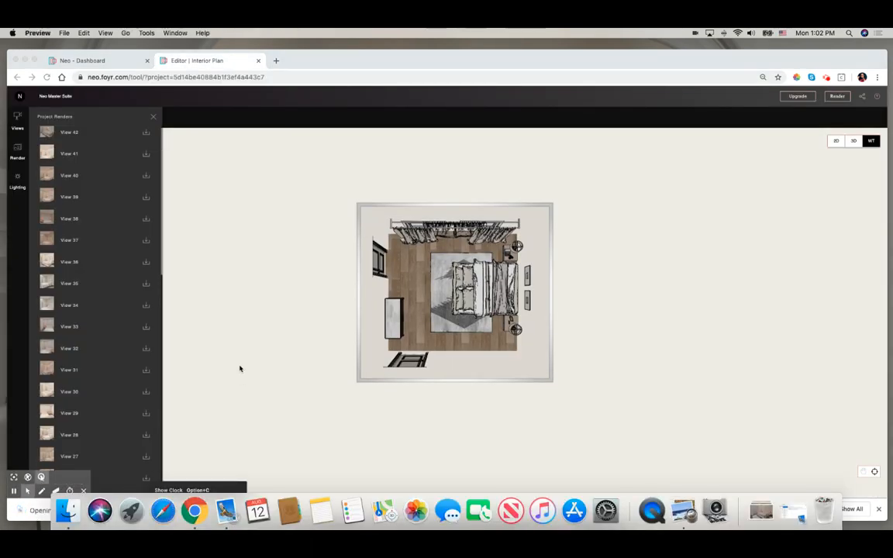